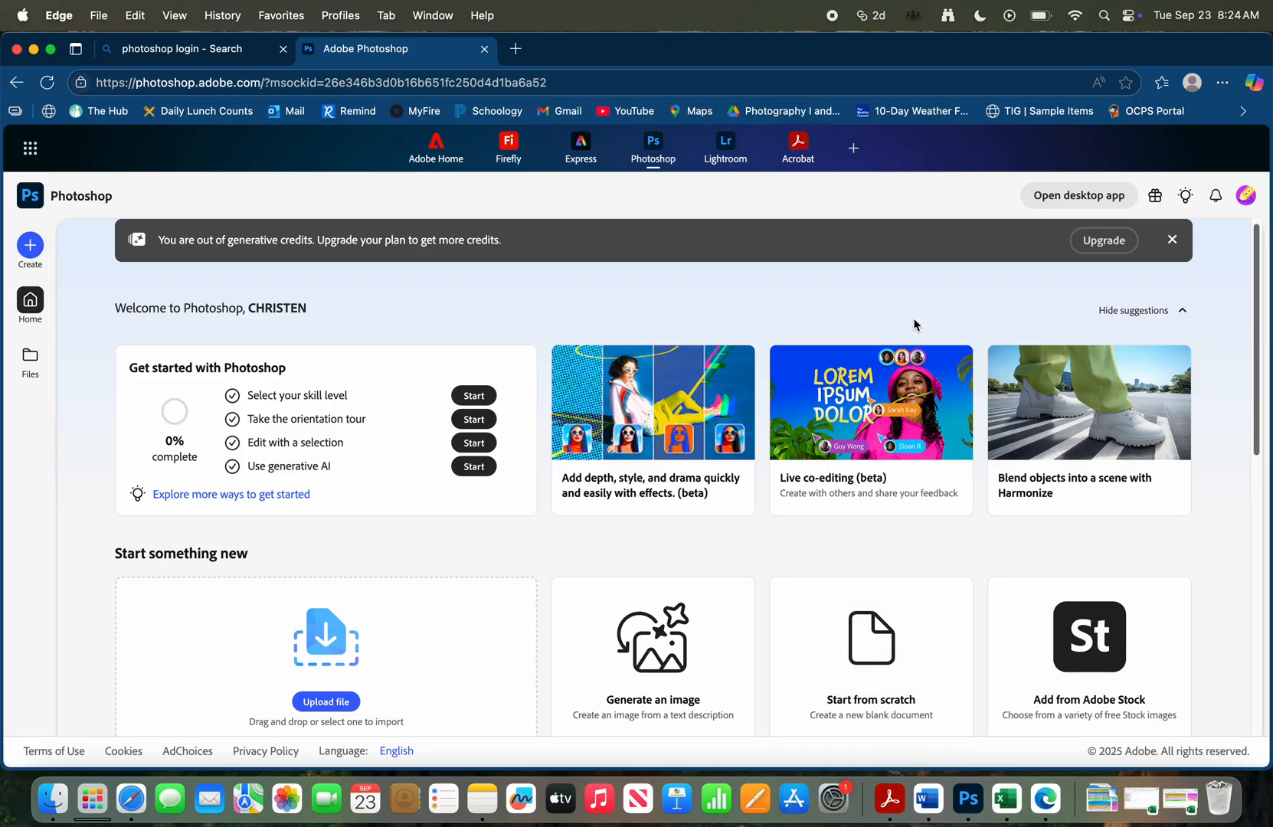
Create a blank document from the most common Letter size, 8.5 × 11 in
click(31, 245)
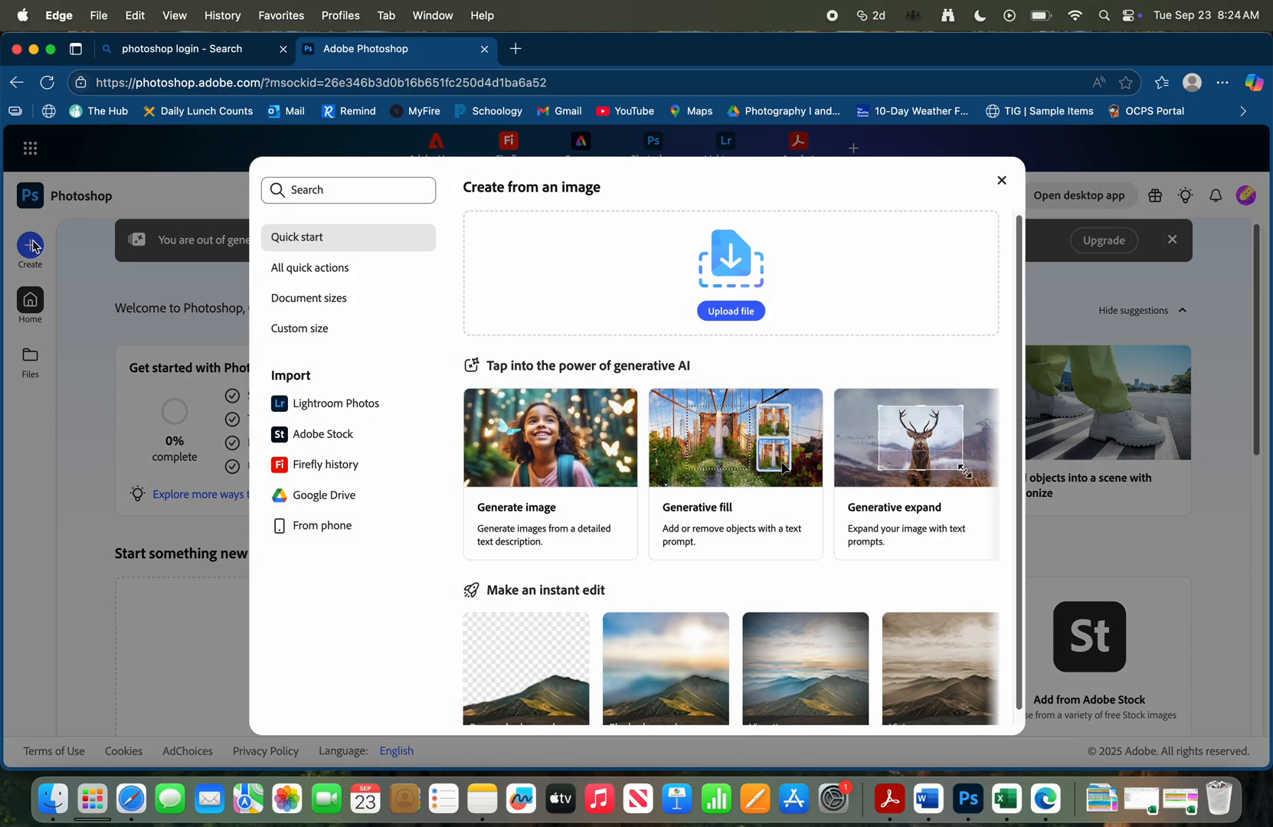
click(362, 299)
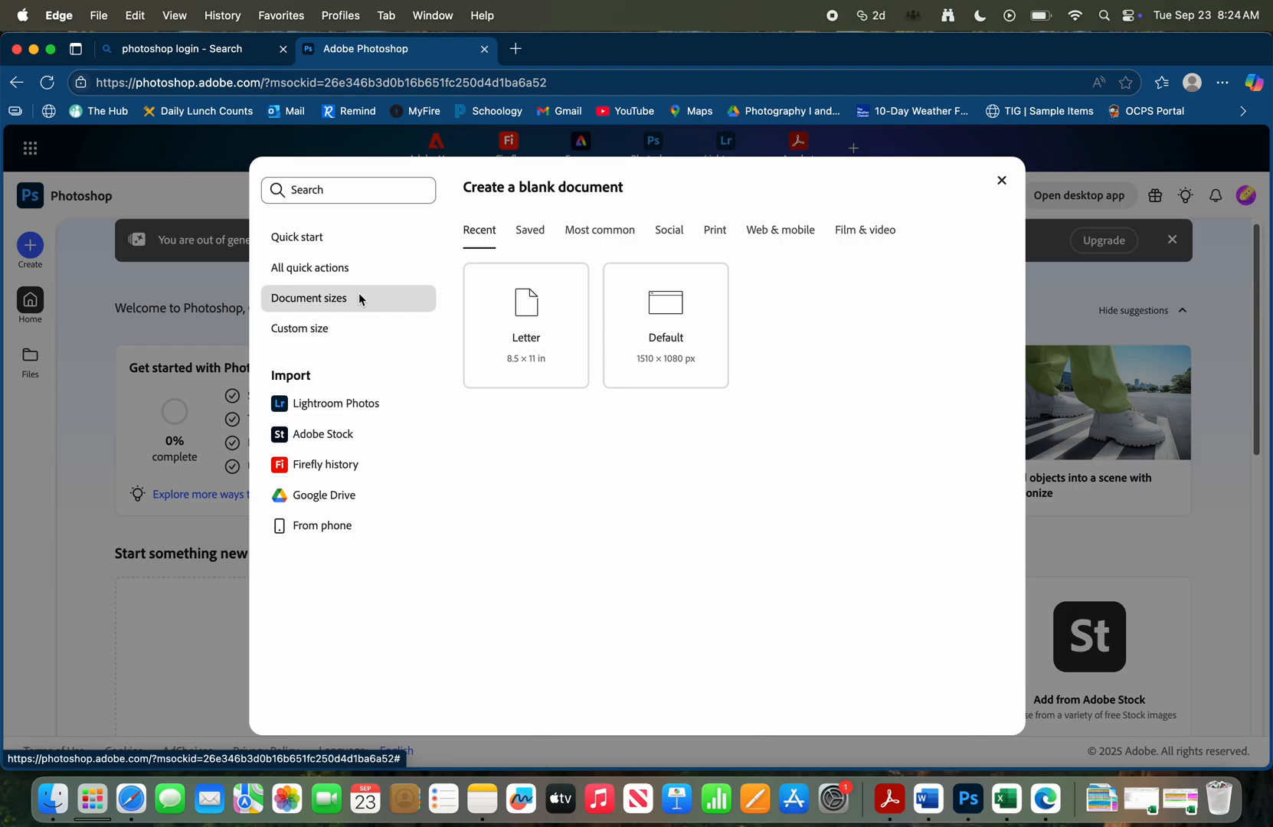
click(582, 237)
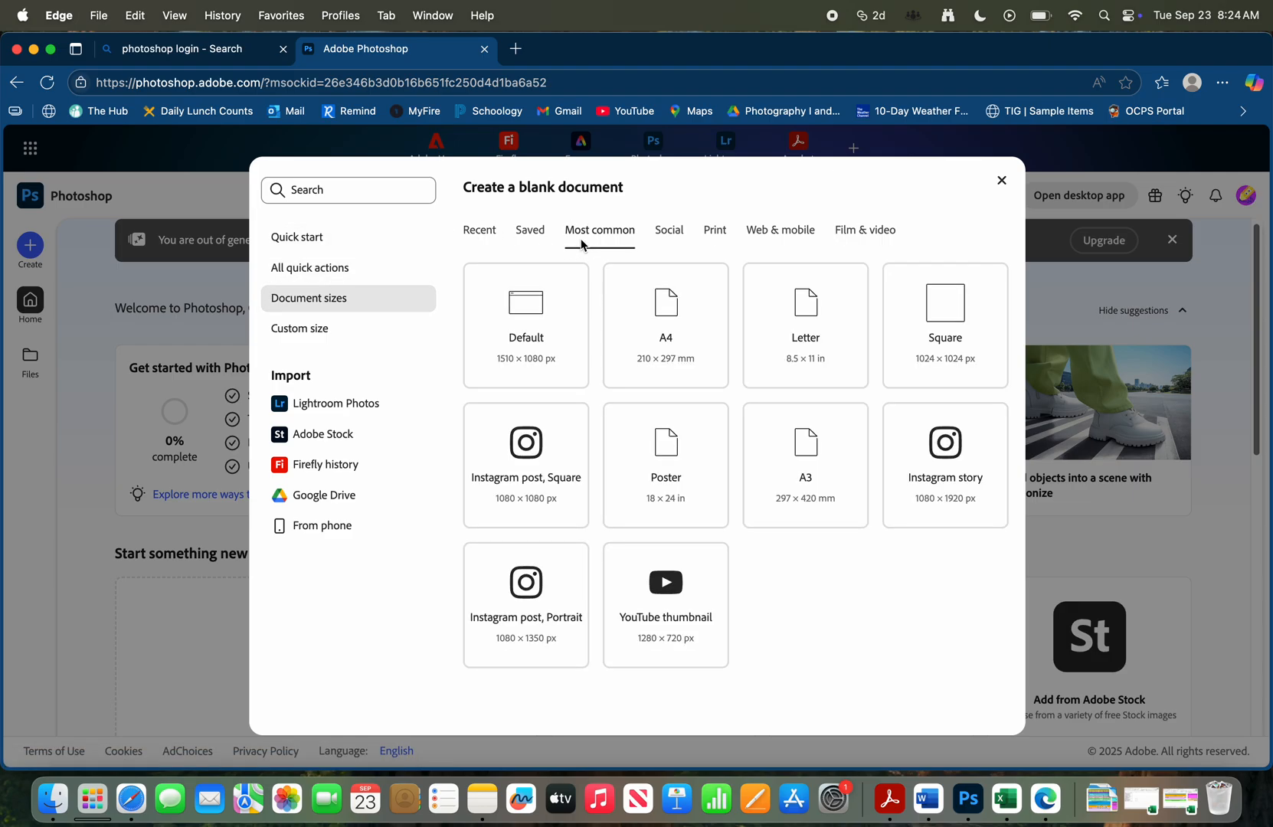
mouse_move(819, 370)
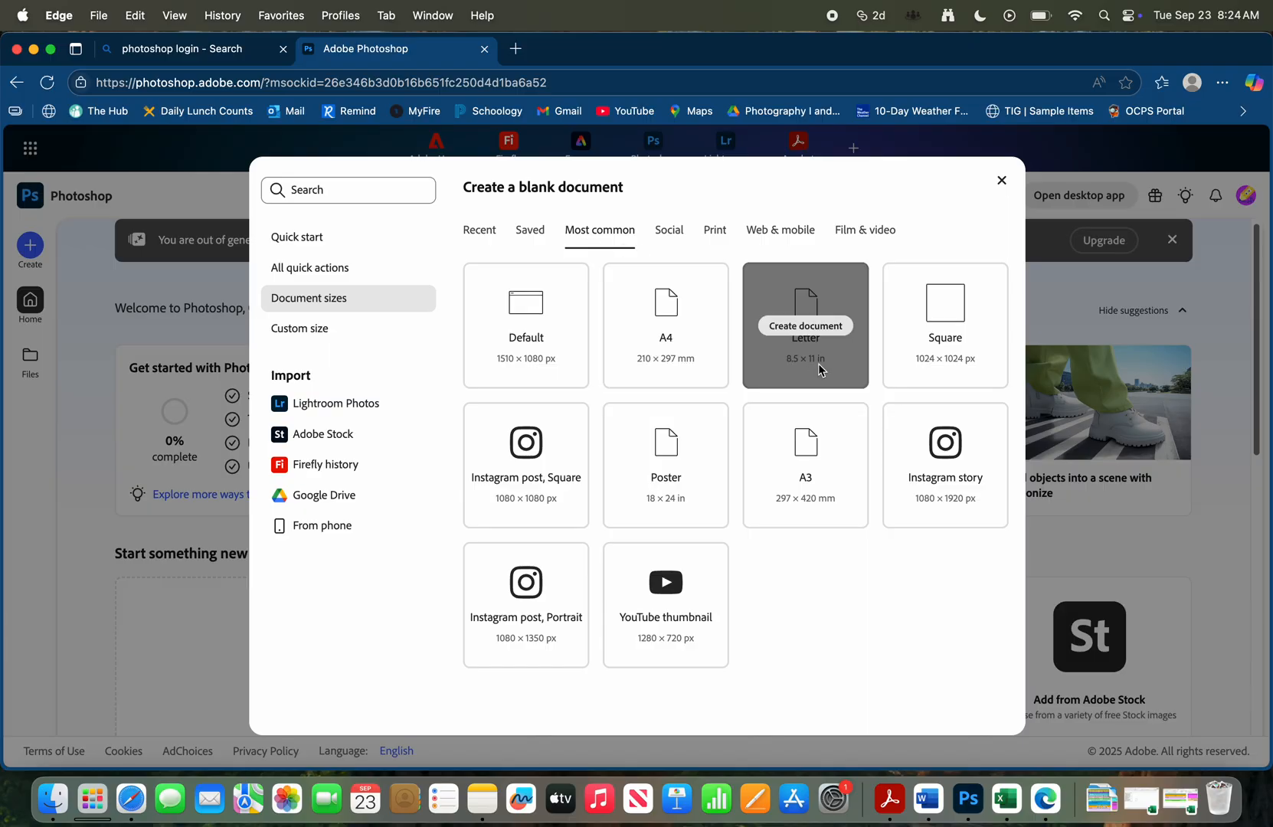
mouse_move(711, 272)
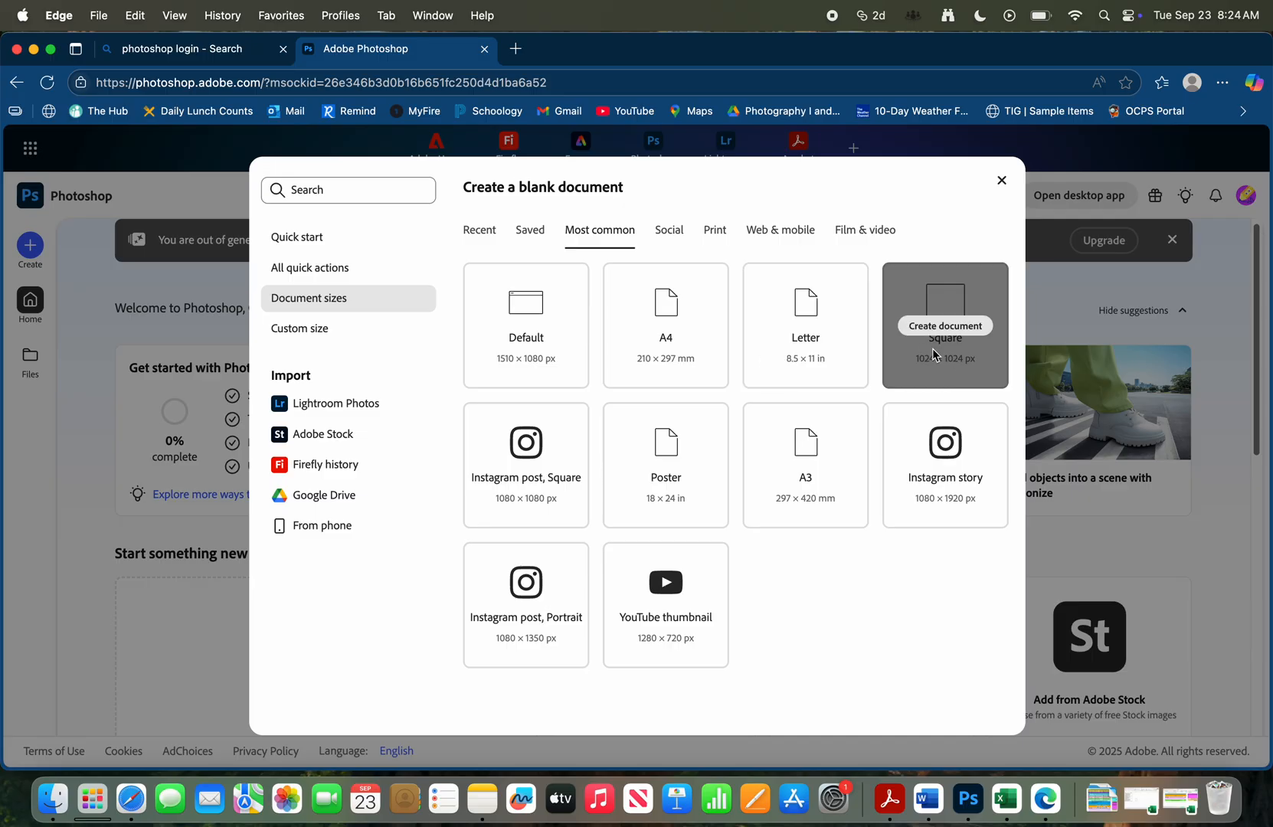
mouse_move(832, 336)
click(827, 325)
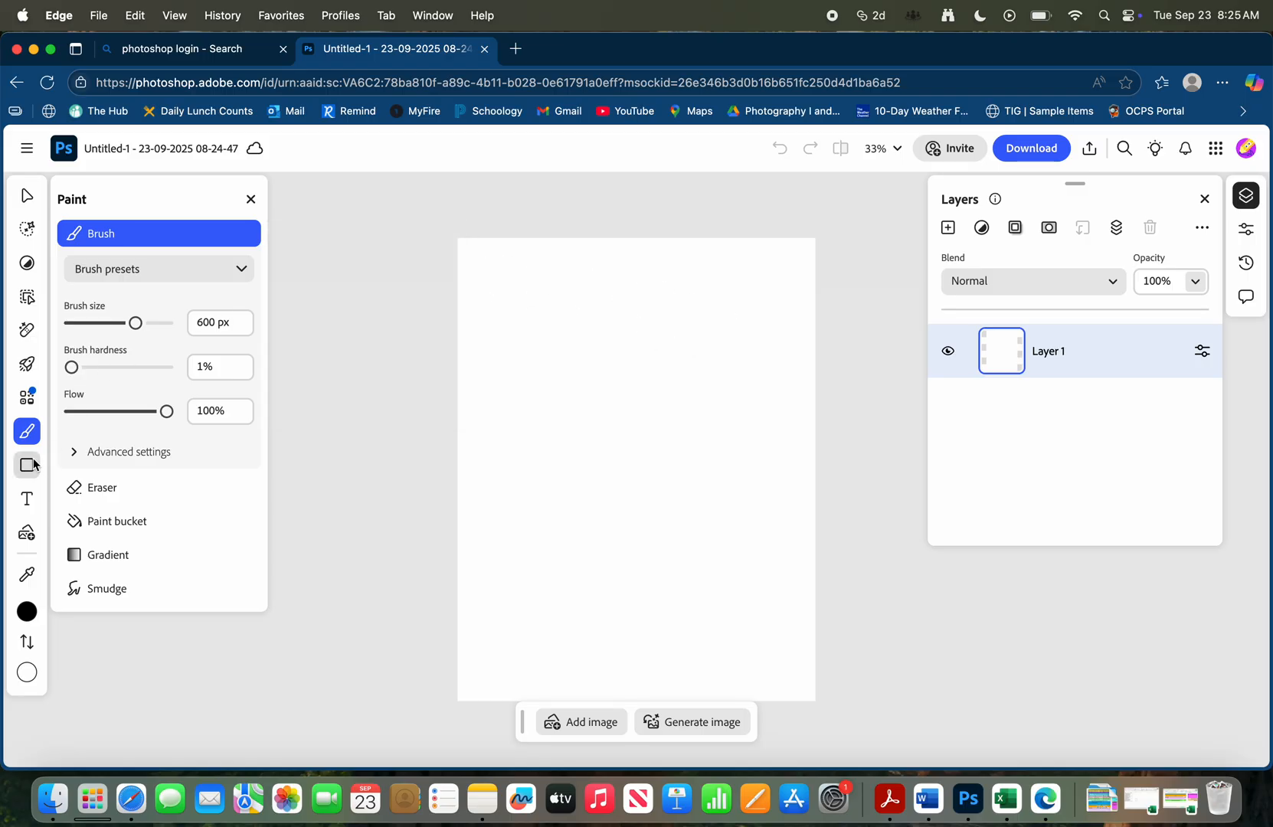
Activate the Shapes tool and browse its preset shapes and the rectangle's advanced settings
mouse_move(27, 433)
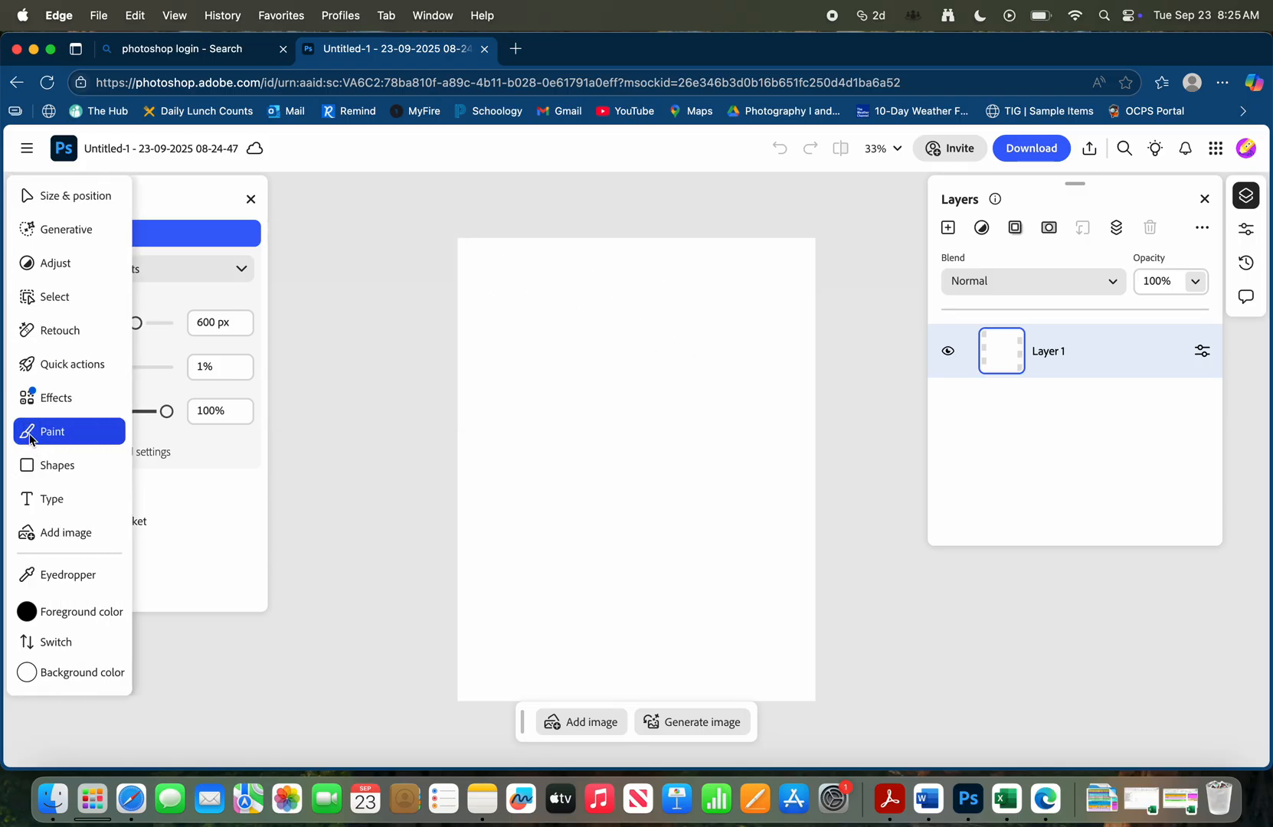
click(50, 469)
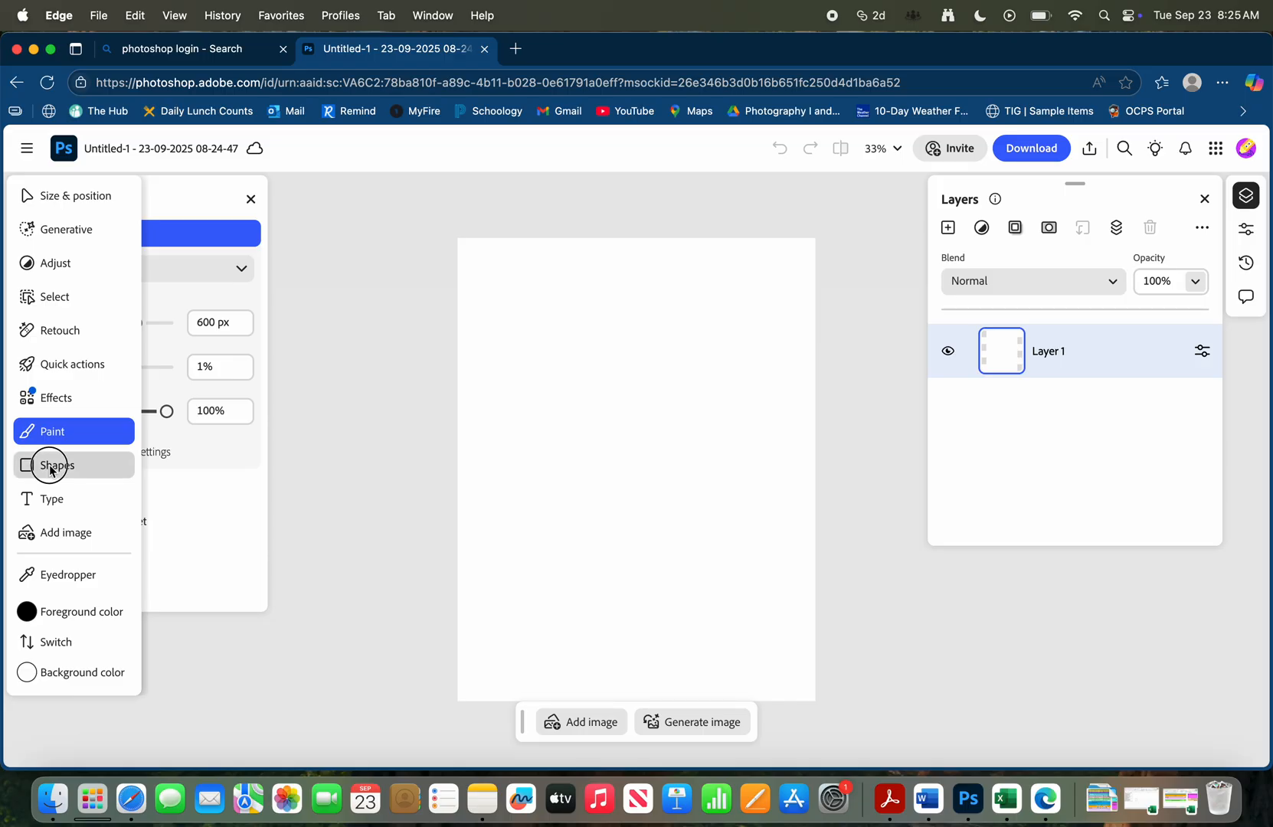
click(37, 468)
click(37, 469)
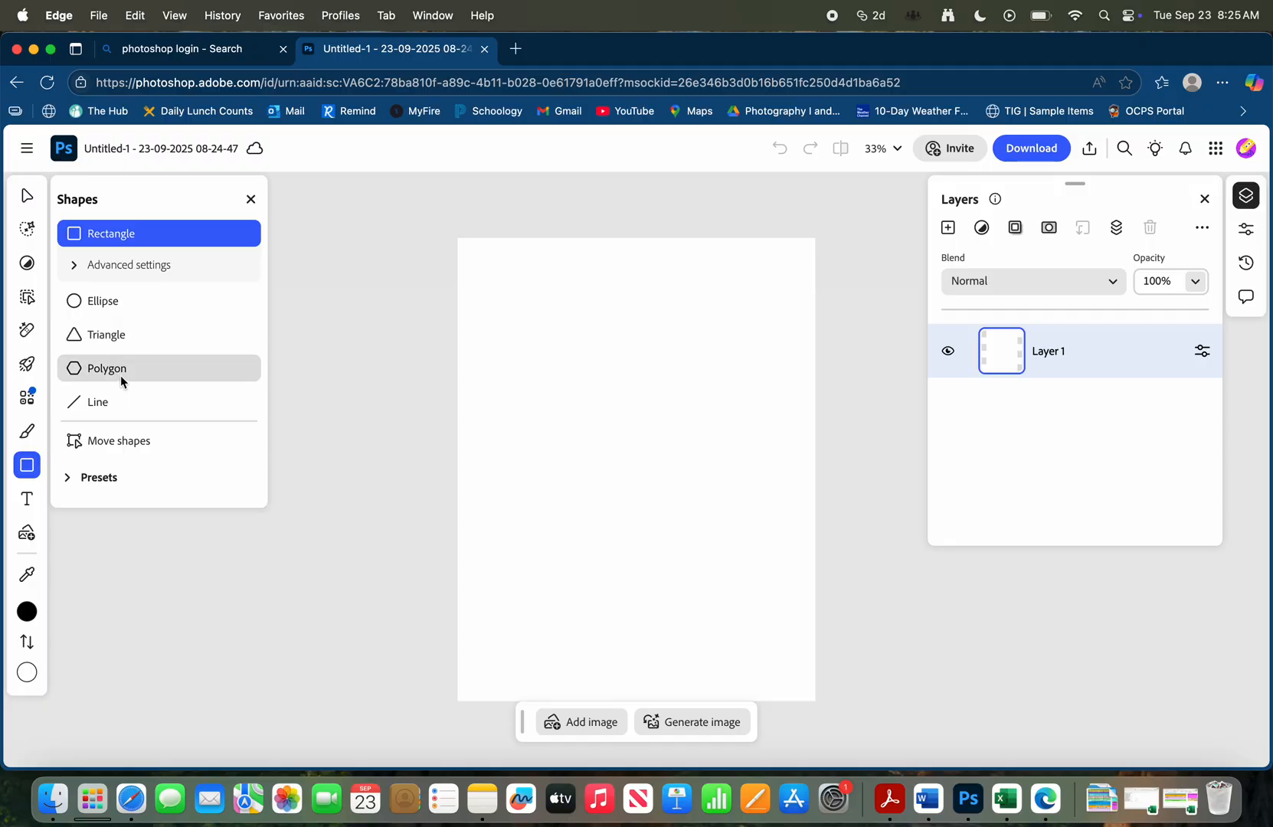
click(100, 478)
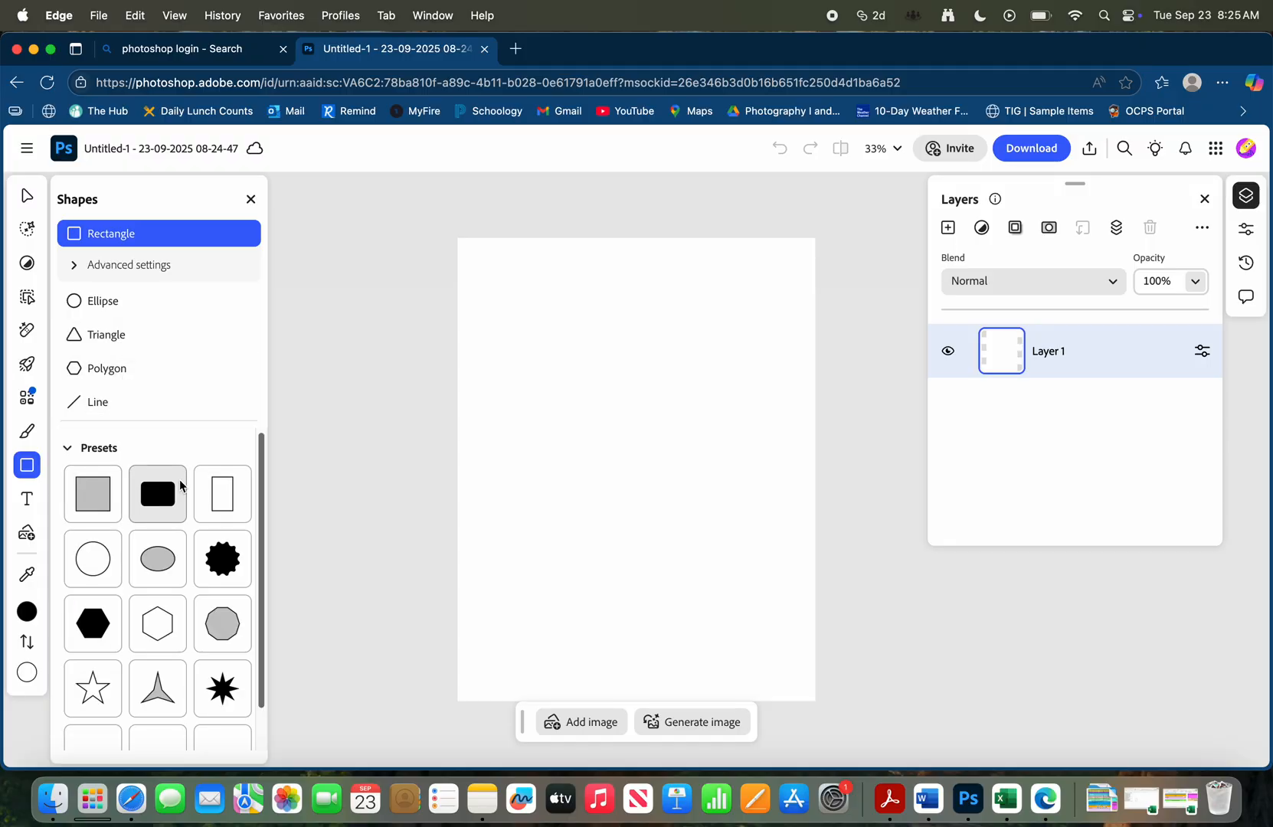
scroll(153, 498, down, 1)
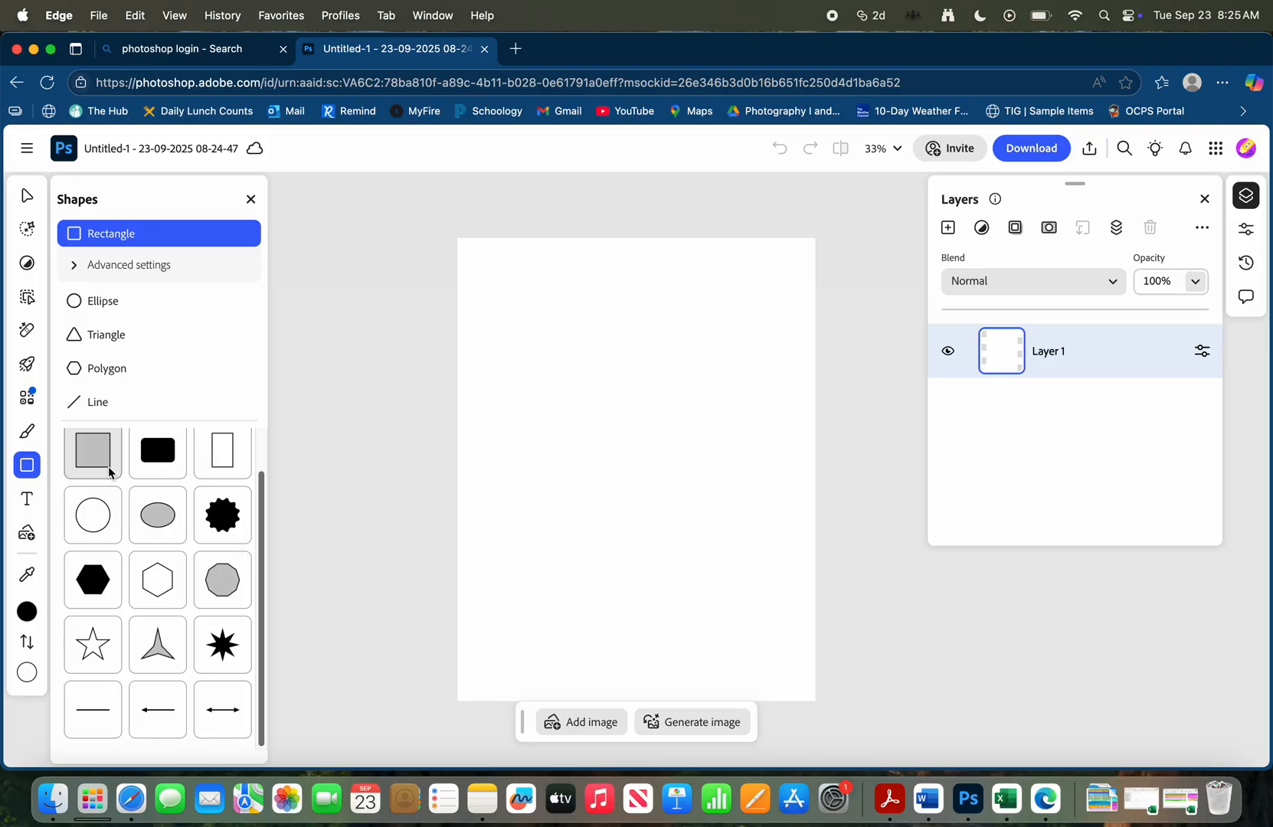
scroll(114, 475, up, 1)
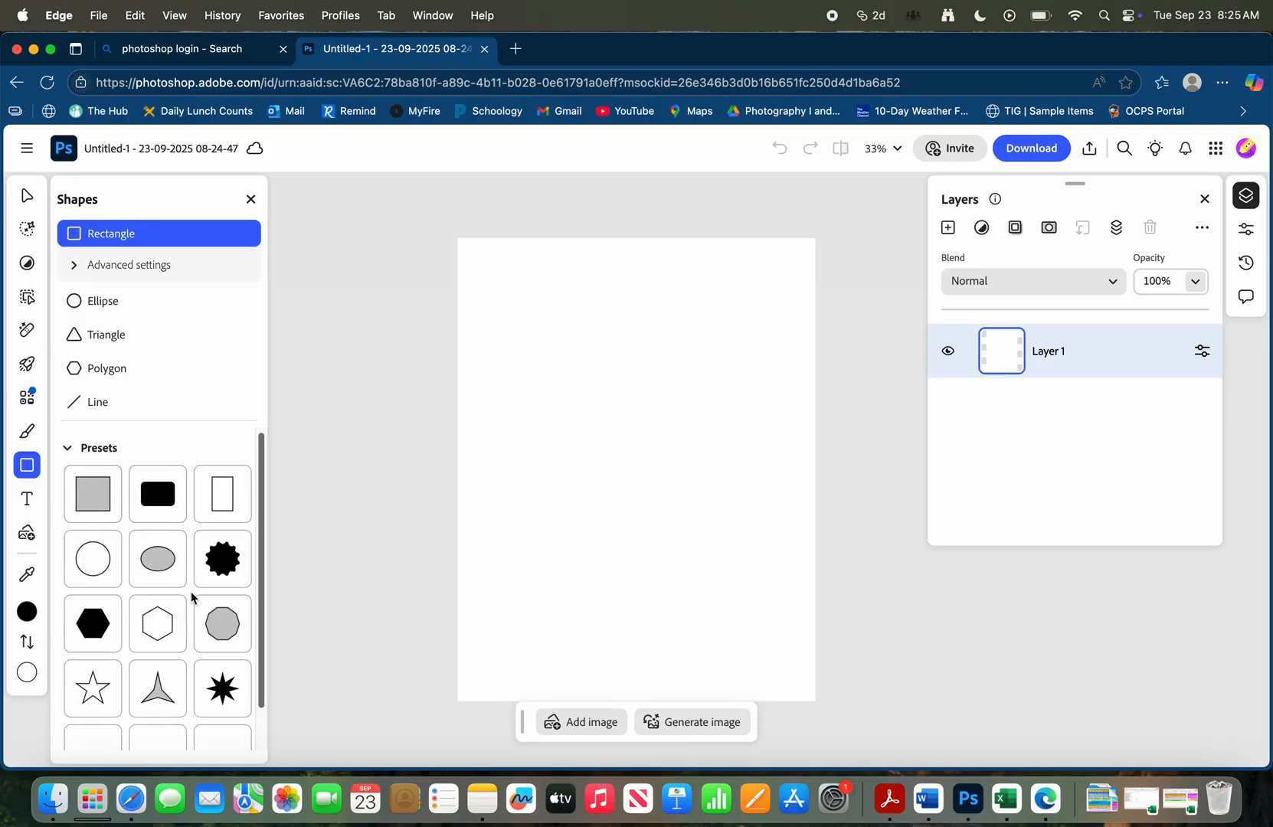
click(75, 265)
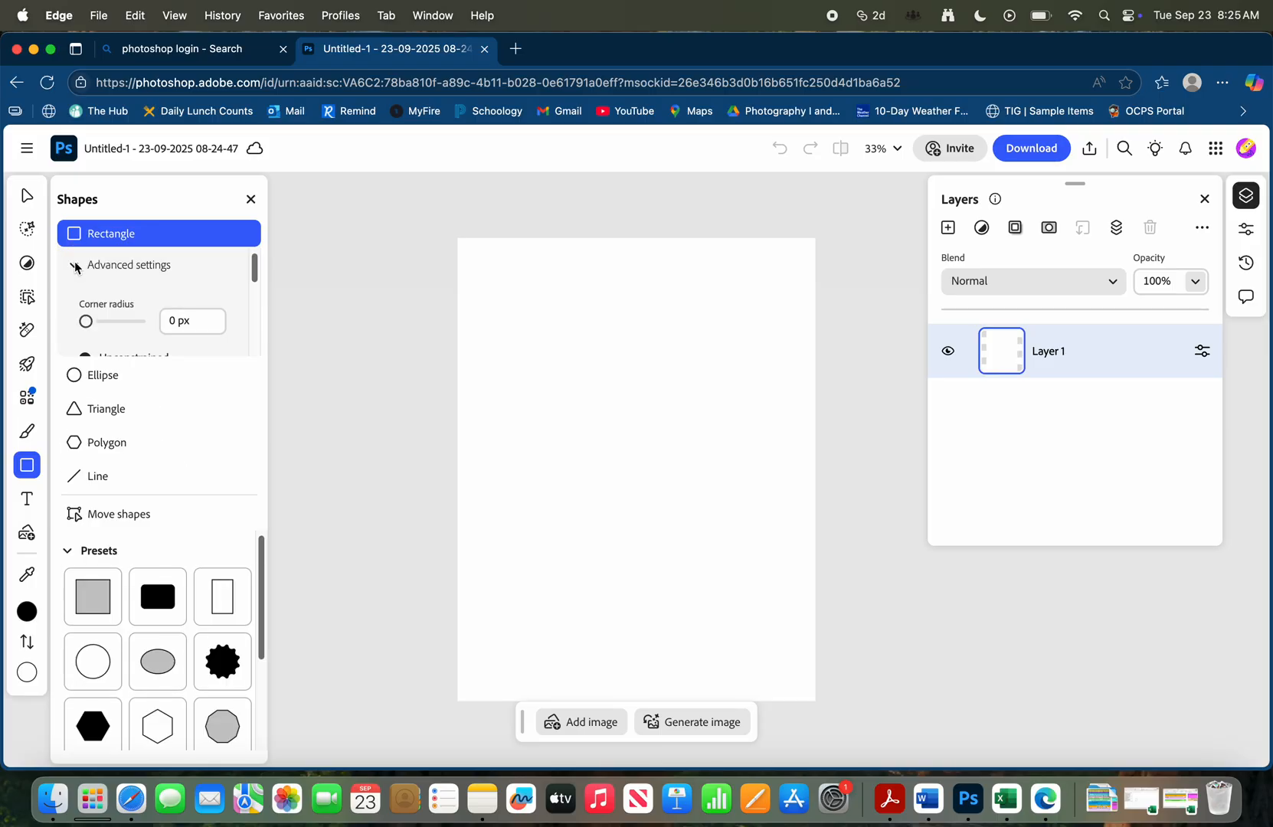
click(74, 265)
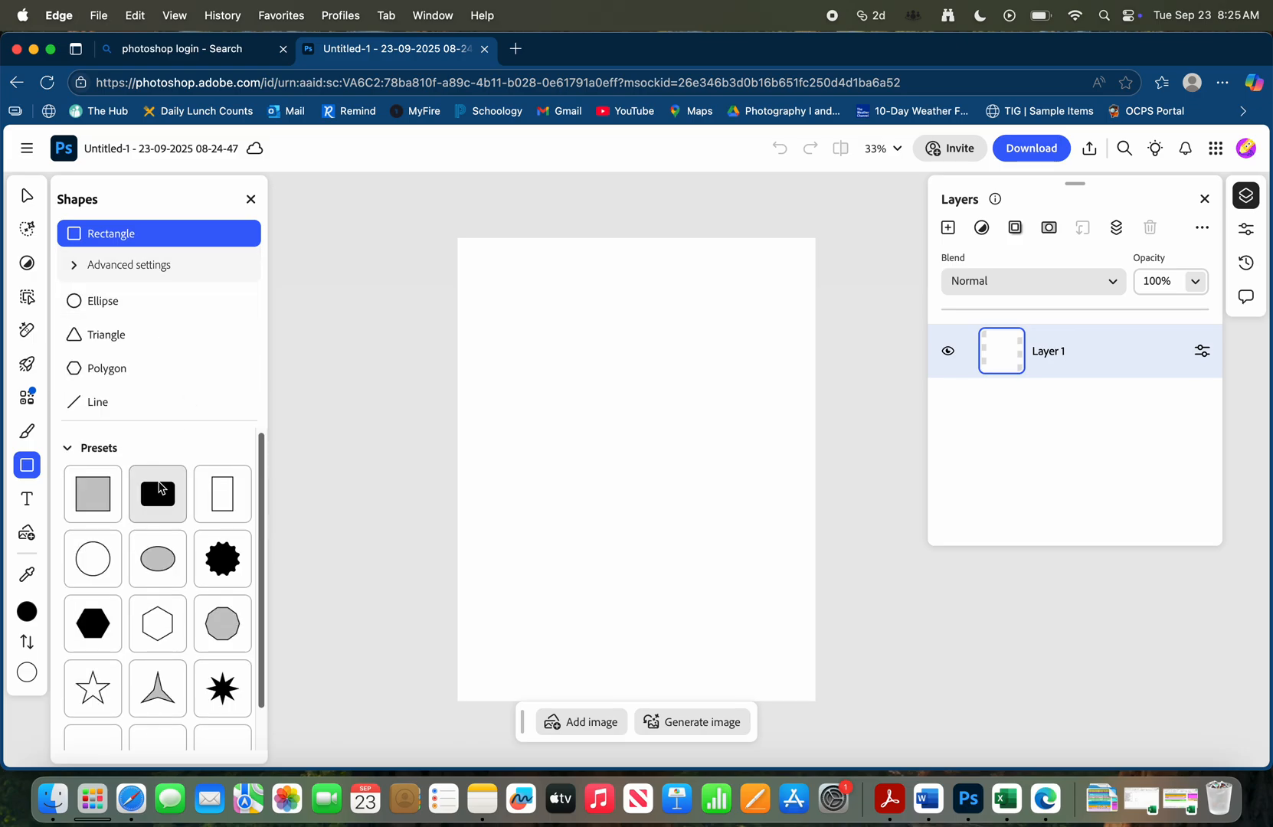
scroll(163, 487, down, 2)
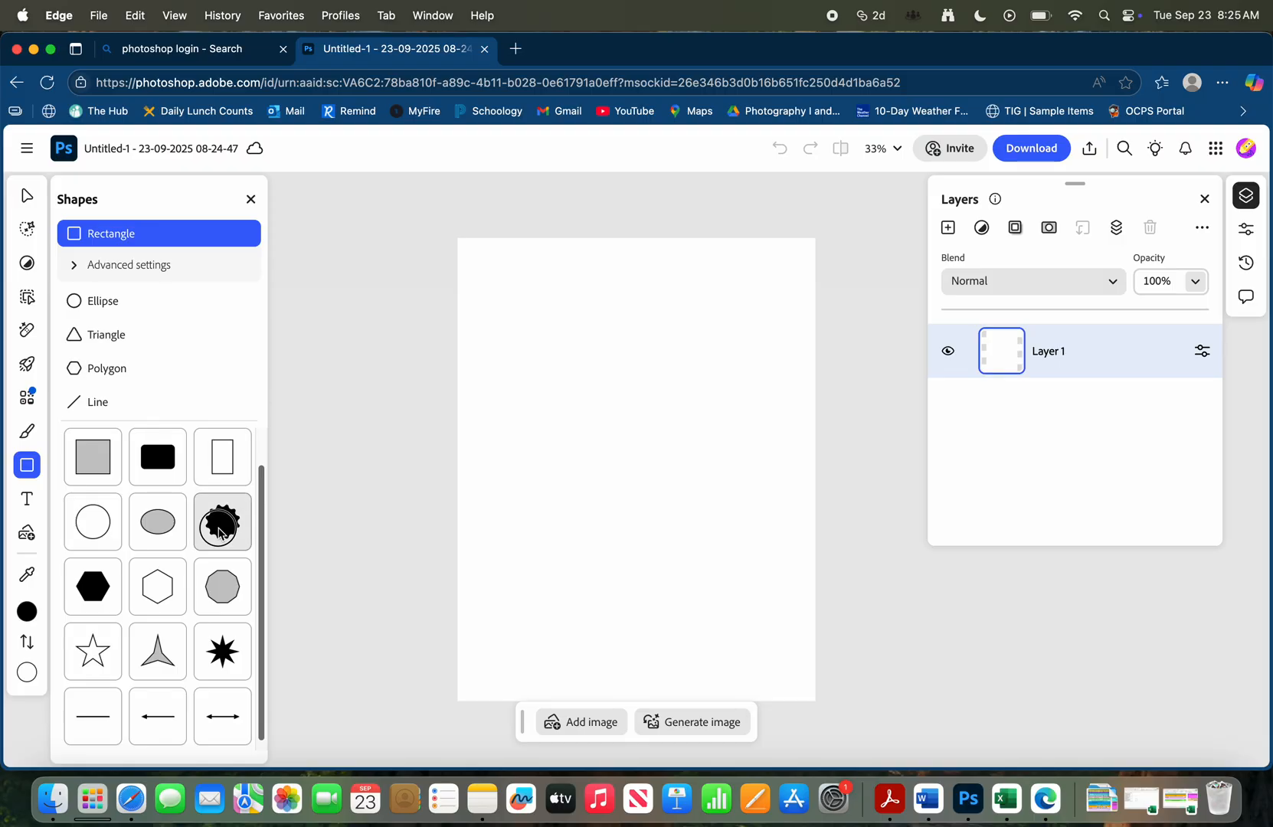
Add the black gear preset shape to the page, enlarge it and place it in the page's upper left area
click(221, 528)
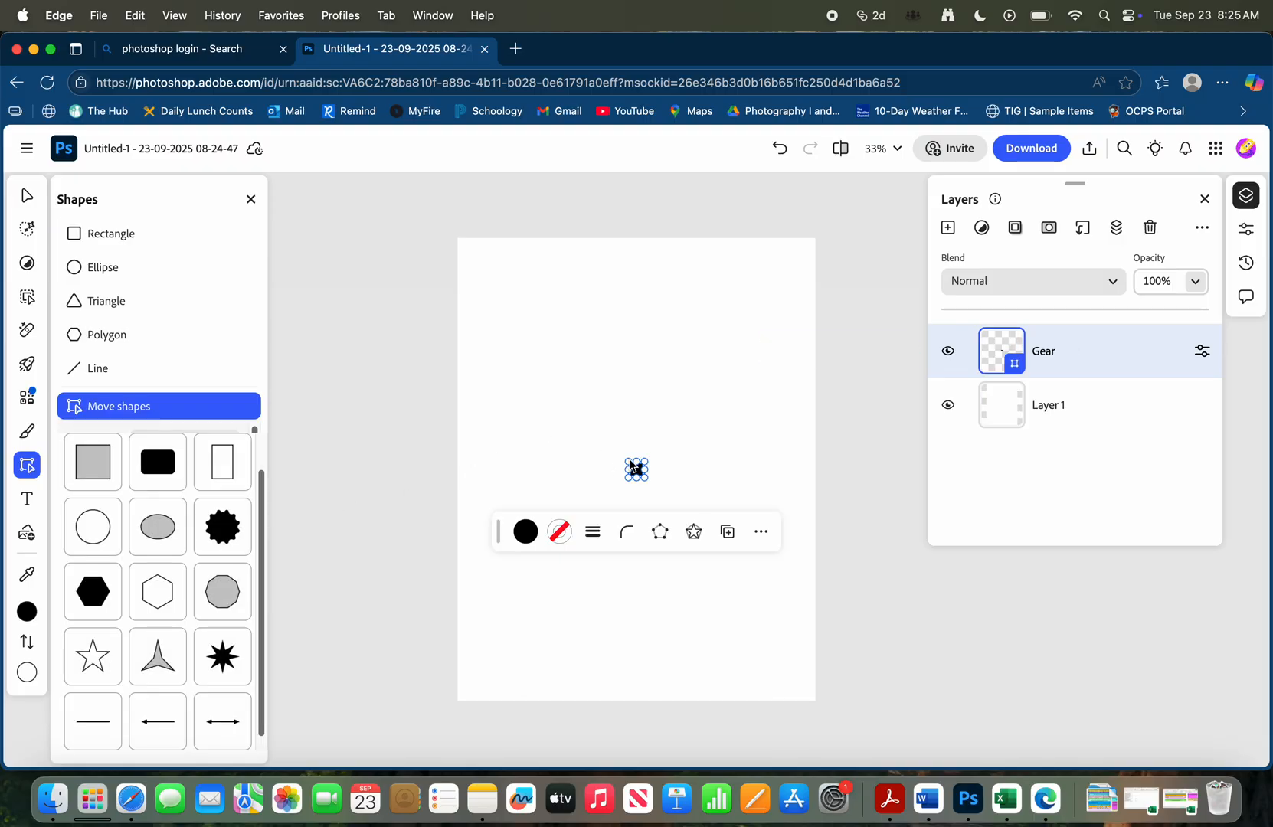
drag(630, 468, 486, 347)
drag(588, 421, 583, 378)
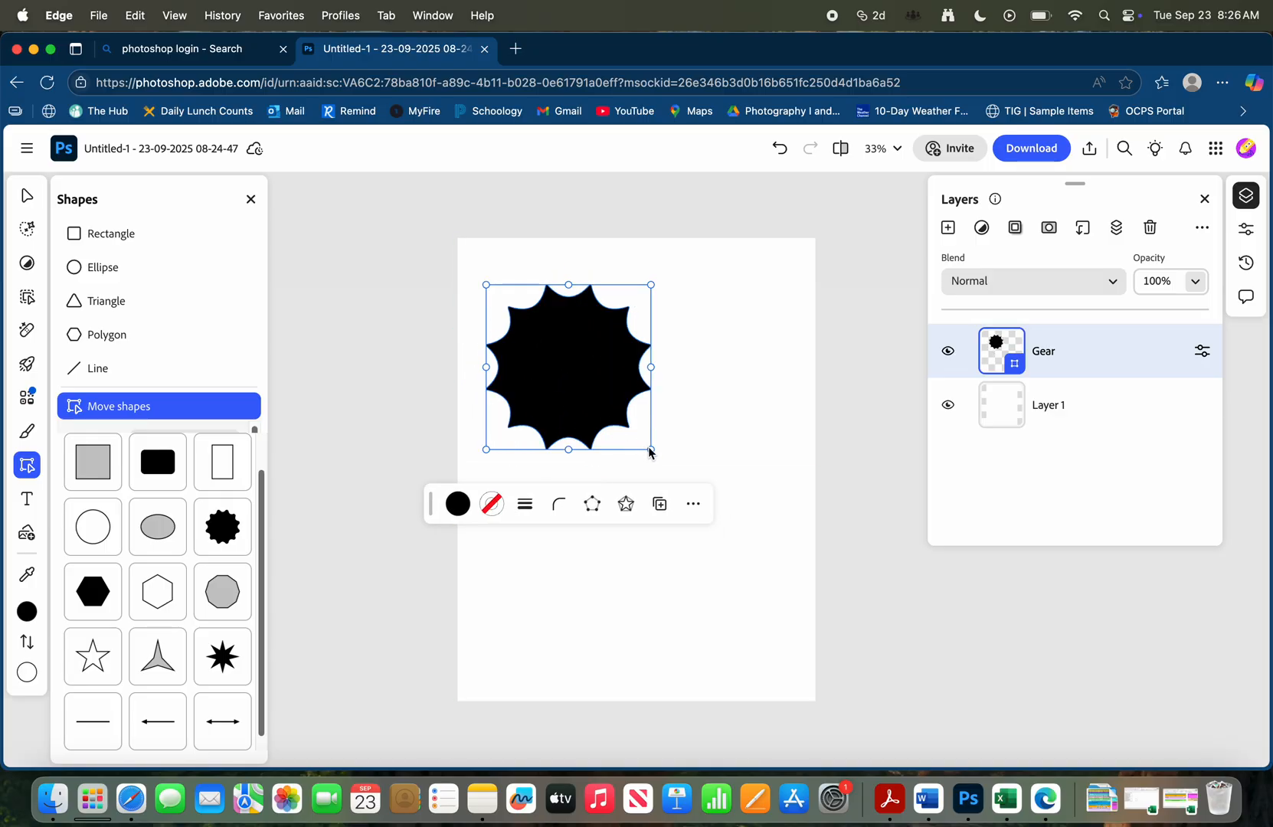
drag(651, 453, 654, 457)
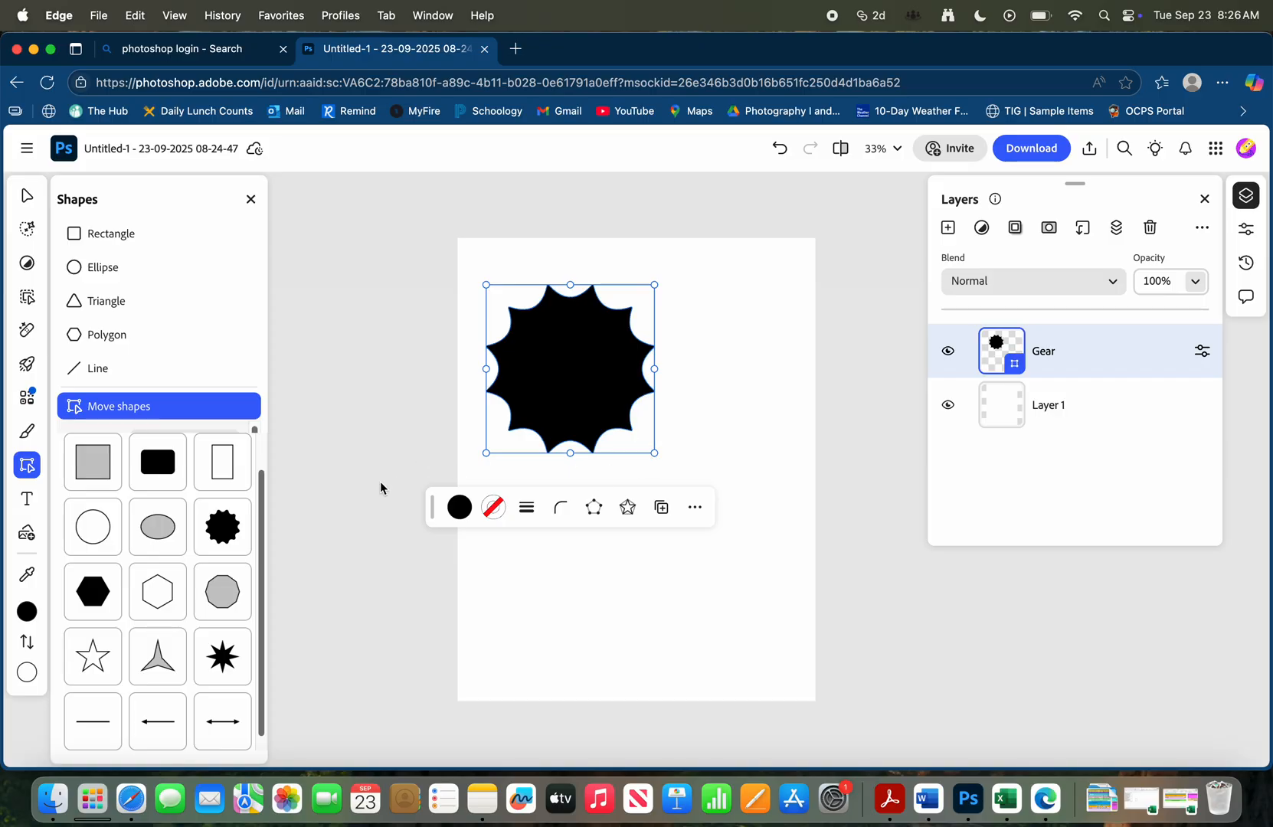
scroll(801, 405, left, 5)
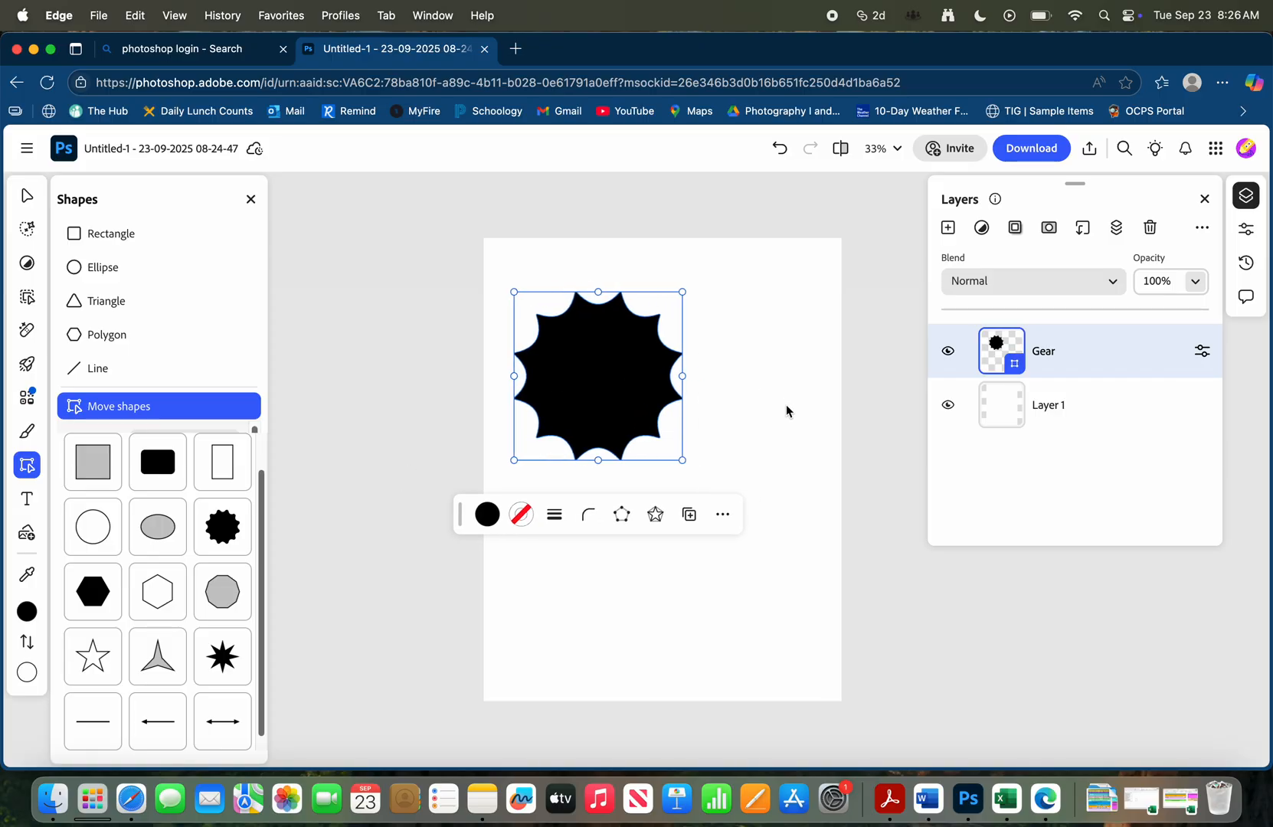
scroll(802, 406, right, 4)
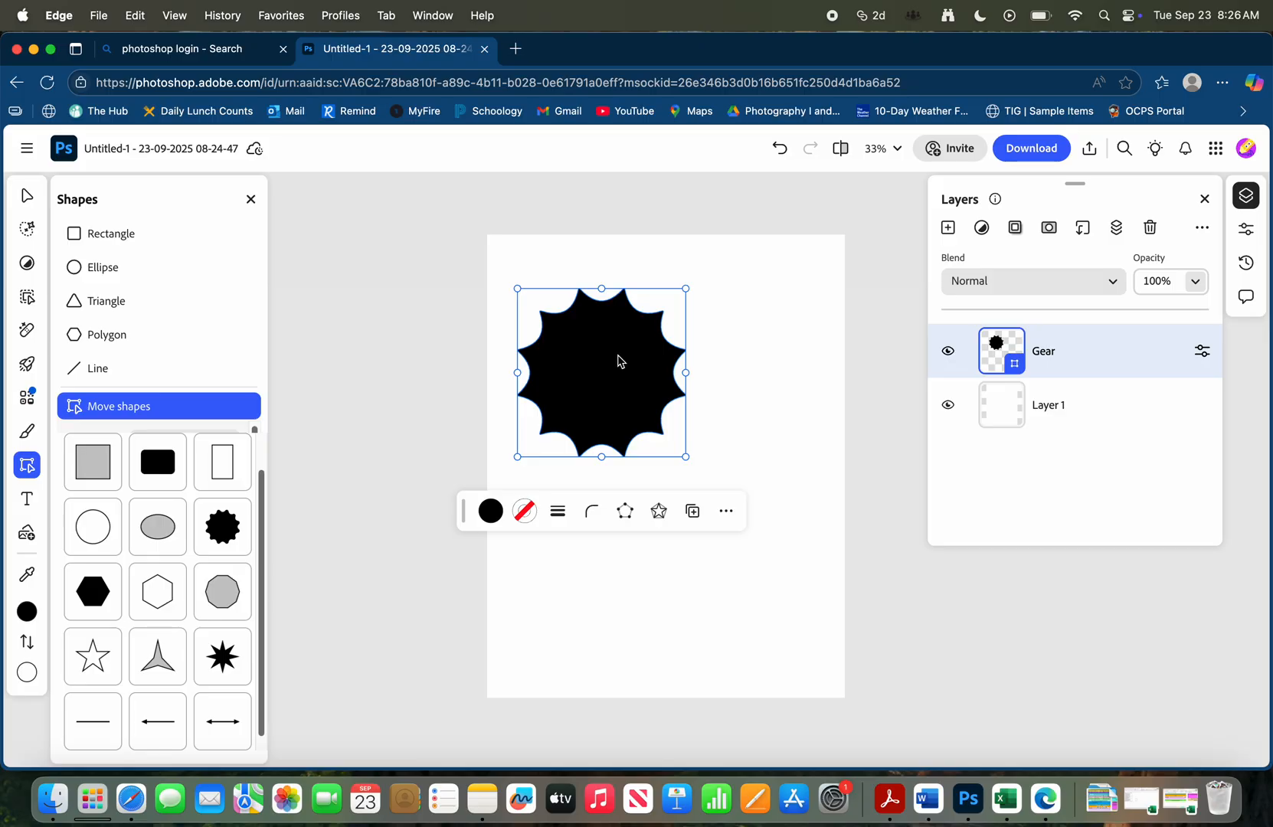
scroll(616, 355, up, 1)
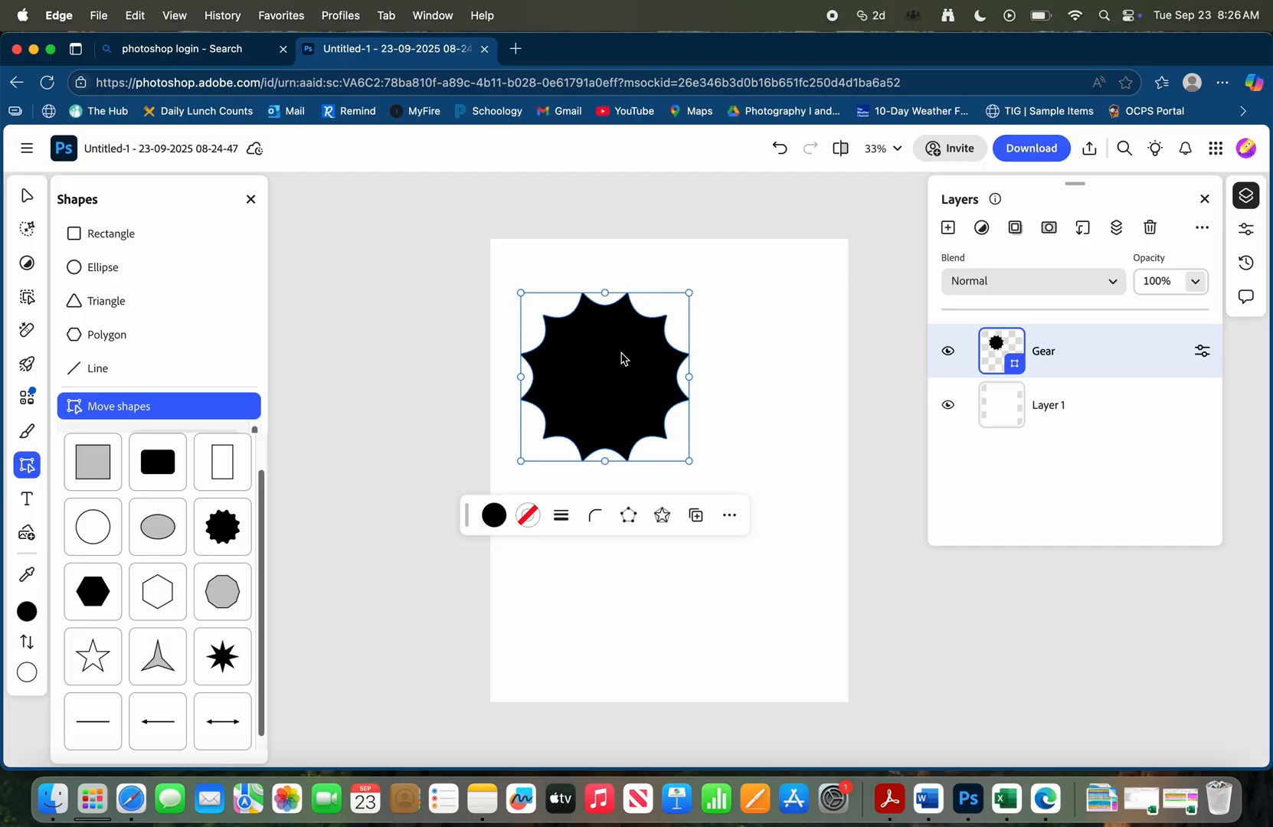
Paste two copies of the gear, allowing clipboard access, and spread the three gears across the page
key(super+v)
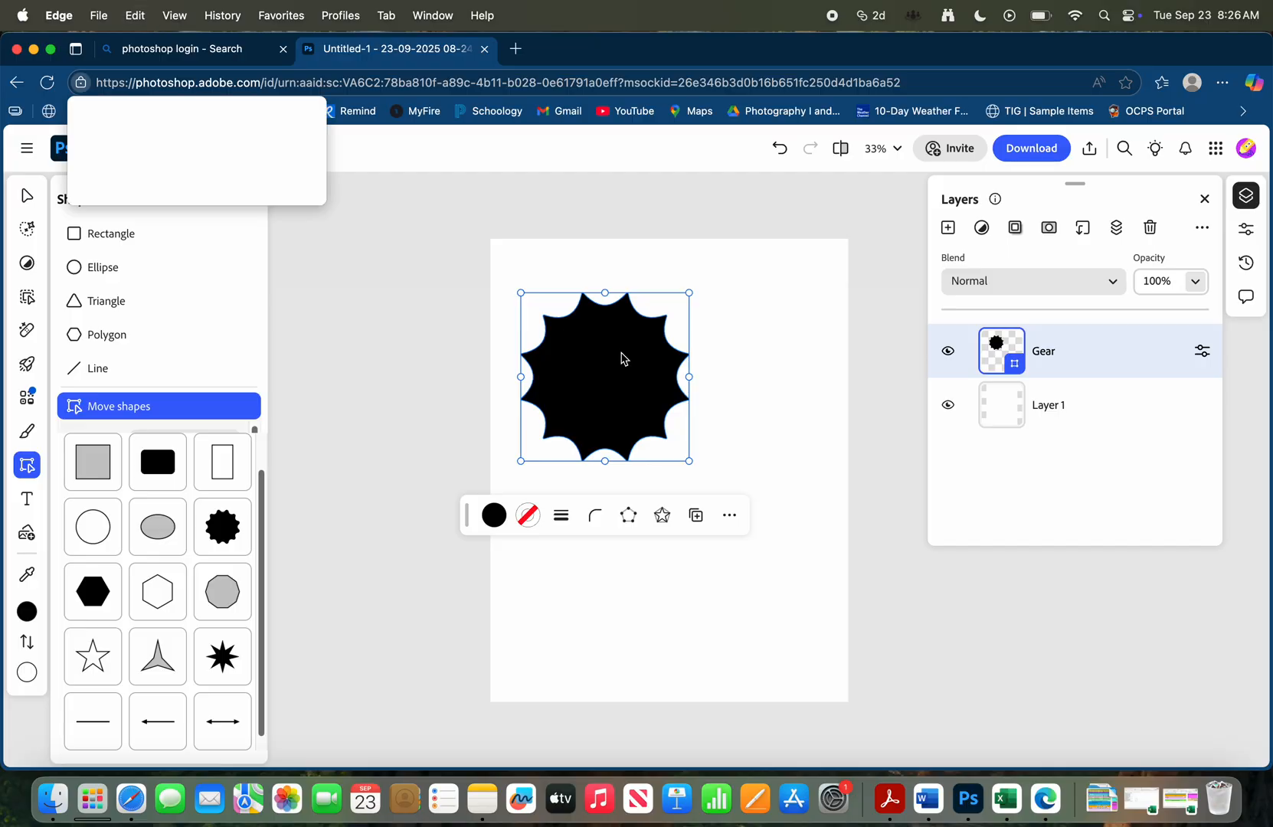
click(287, 188)
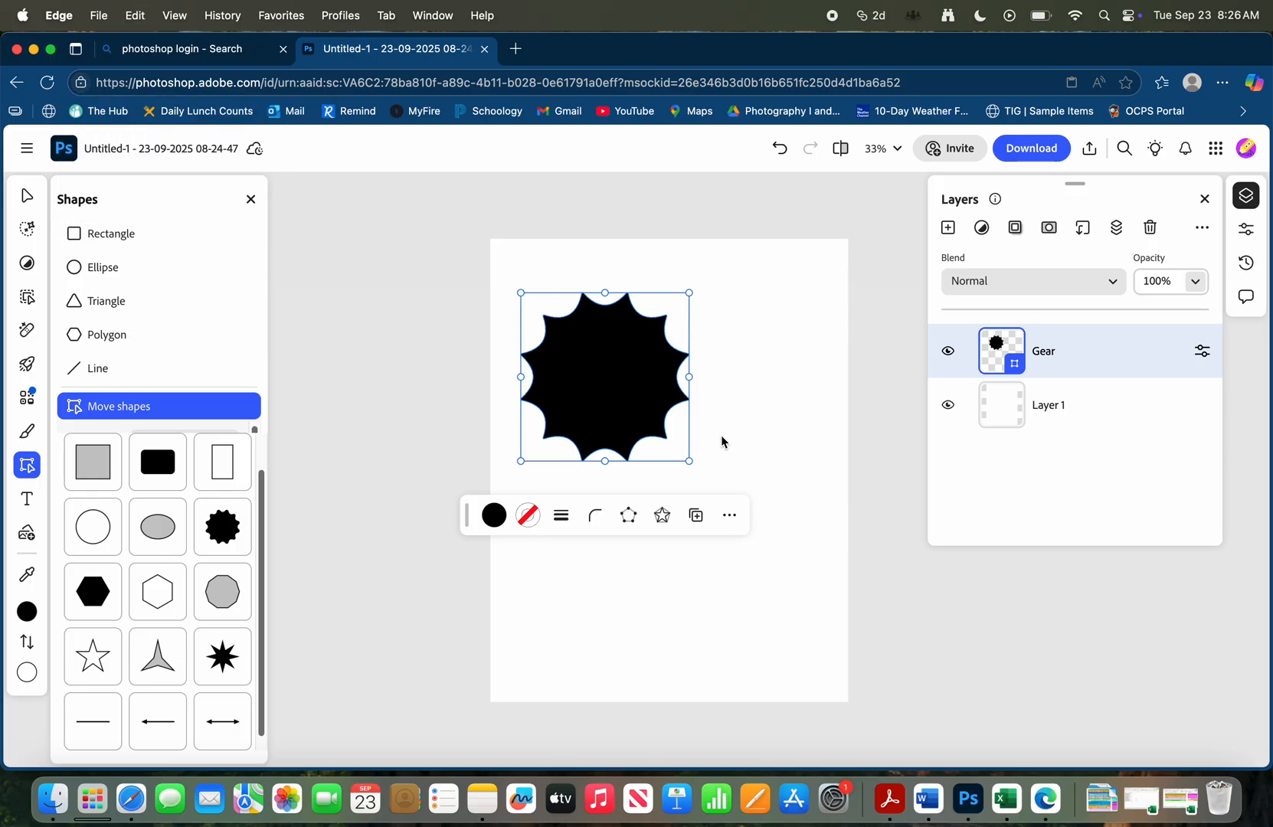
drag(632, 372, 665, 511)
click(640, 396)
drag(640, 395, 705, 414)
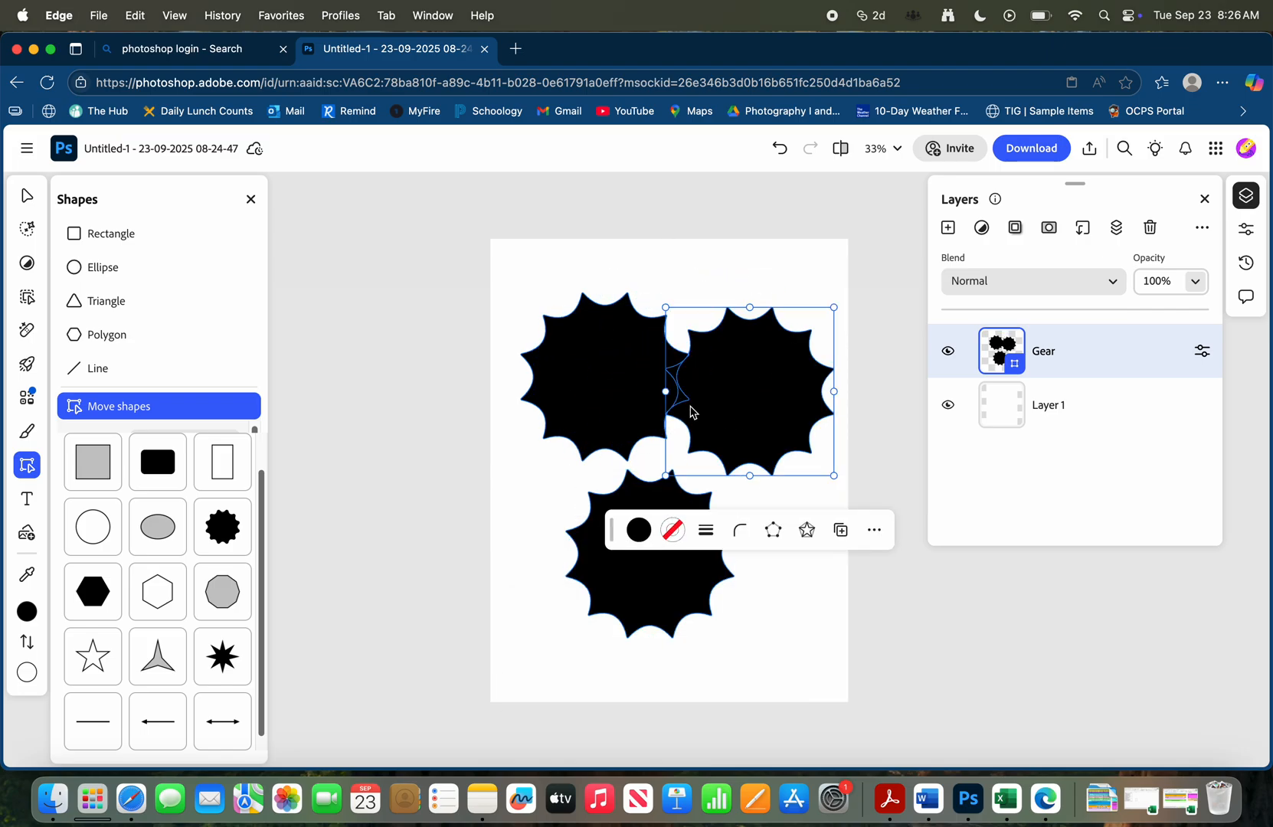
drag(616, 381, 629, 347)
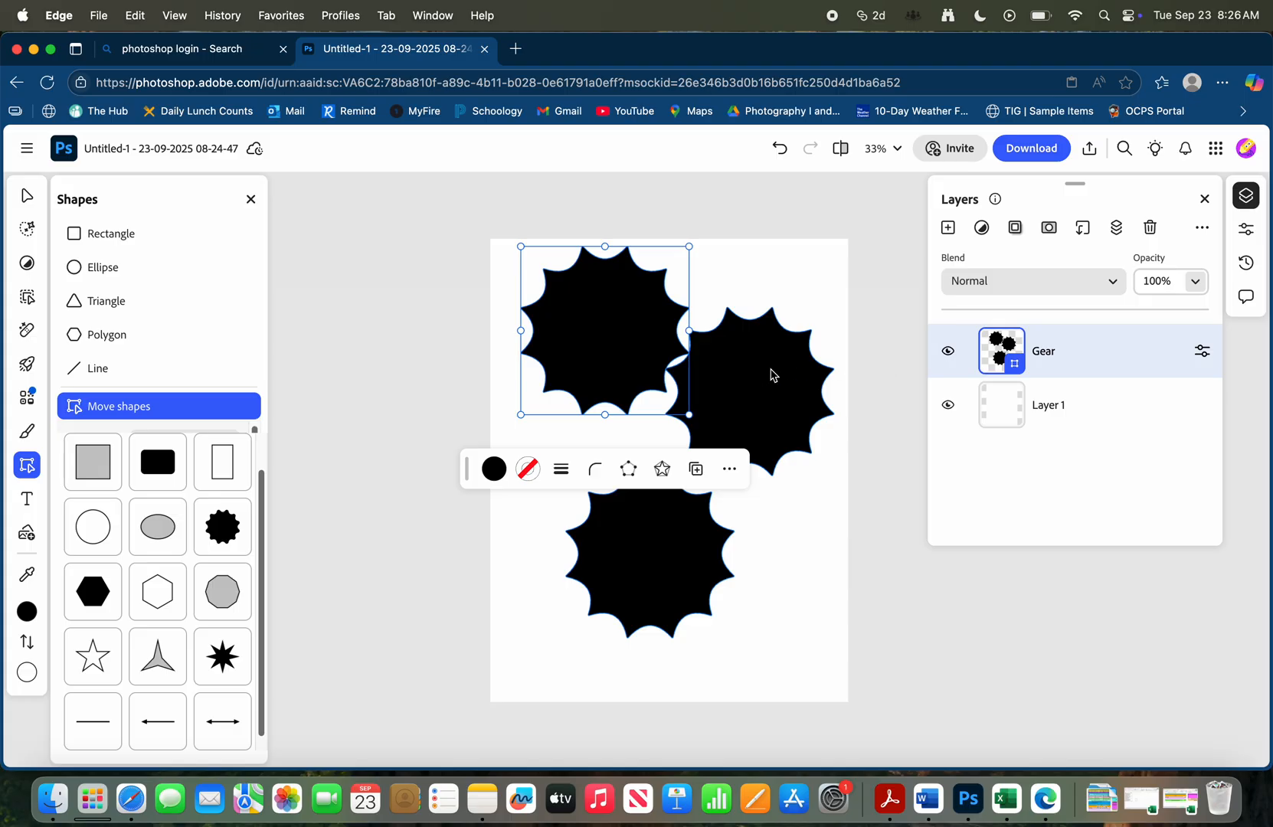
Nudge the two upper gears on the page and delete the Gear layer that holds all three shapes
click(774, 372)
drag(642, 348, 629, 353)
drag(747, 356, 727, 368)
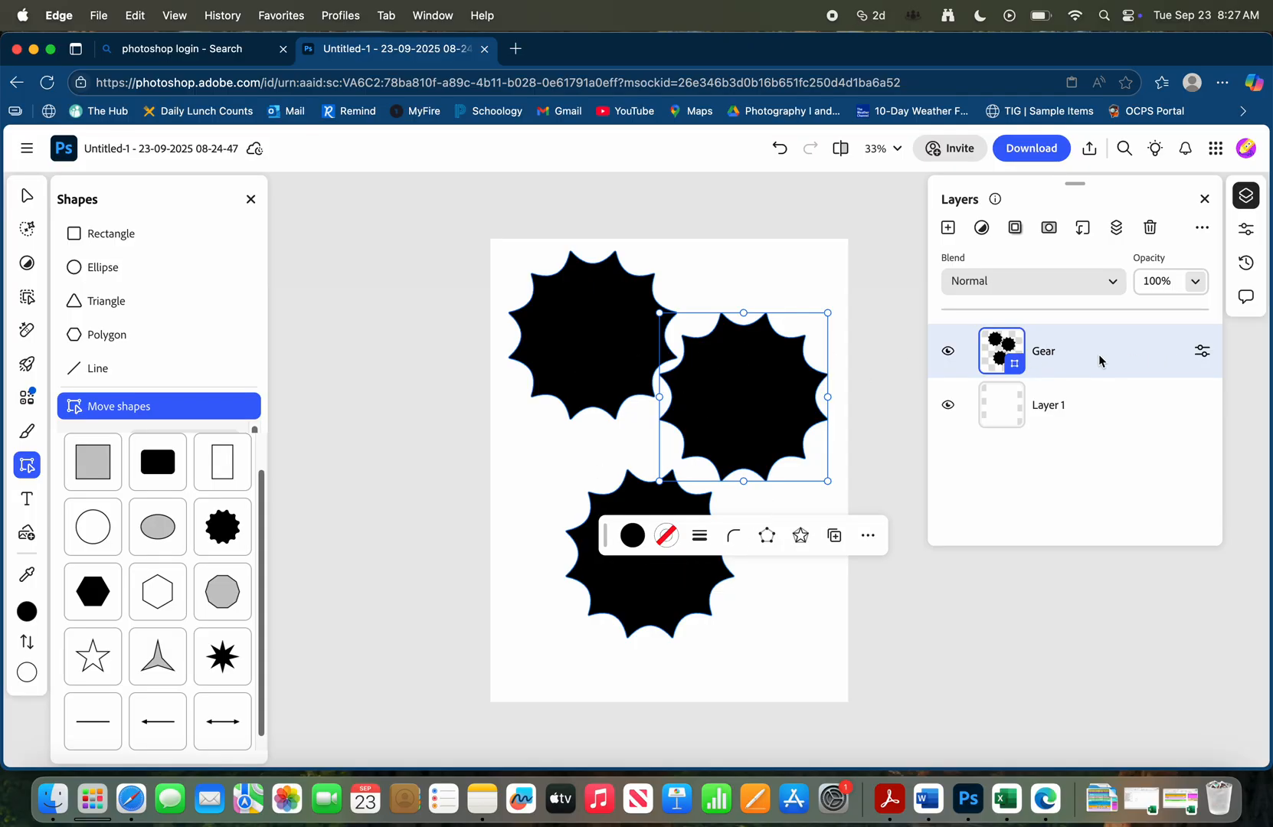
key(BackSpace)
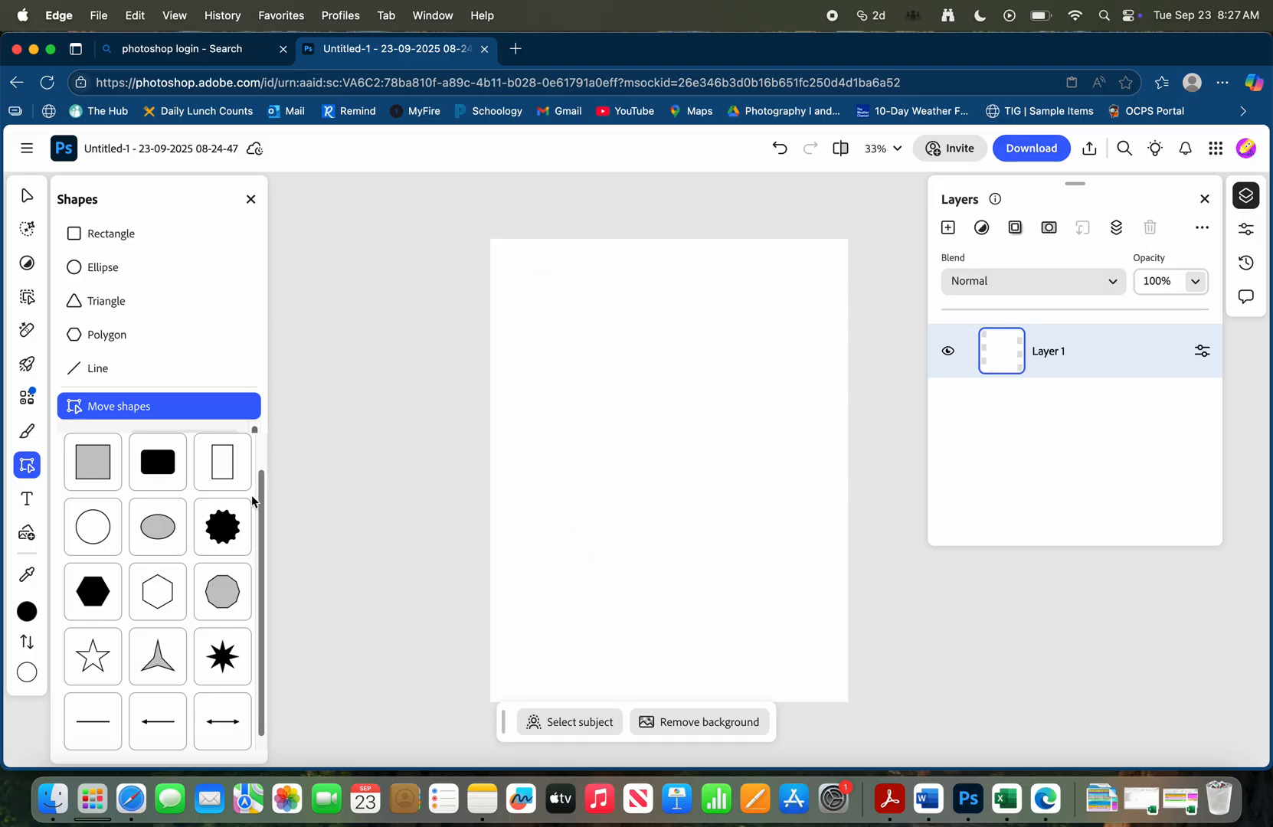
Add a new black gear preset shape, enlarge it to about half the page width and place it at the page's upper left
click(228, 540)
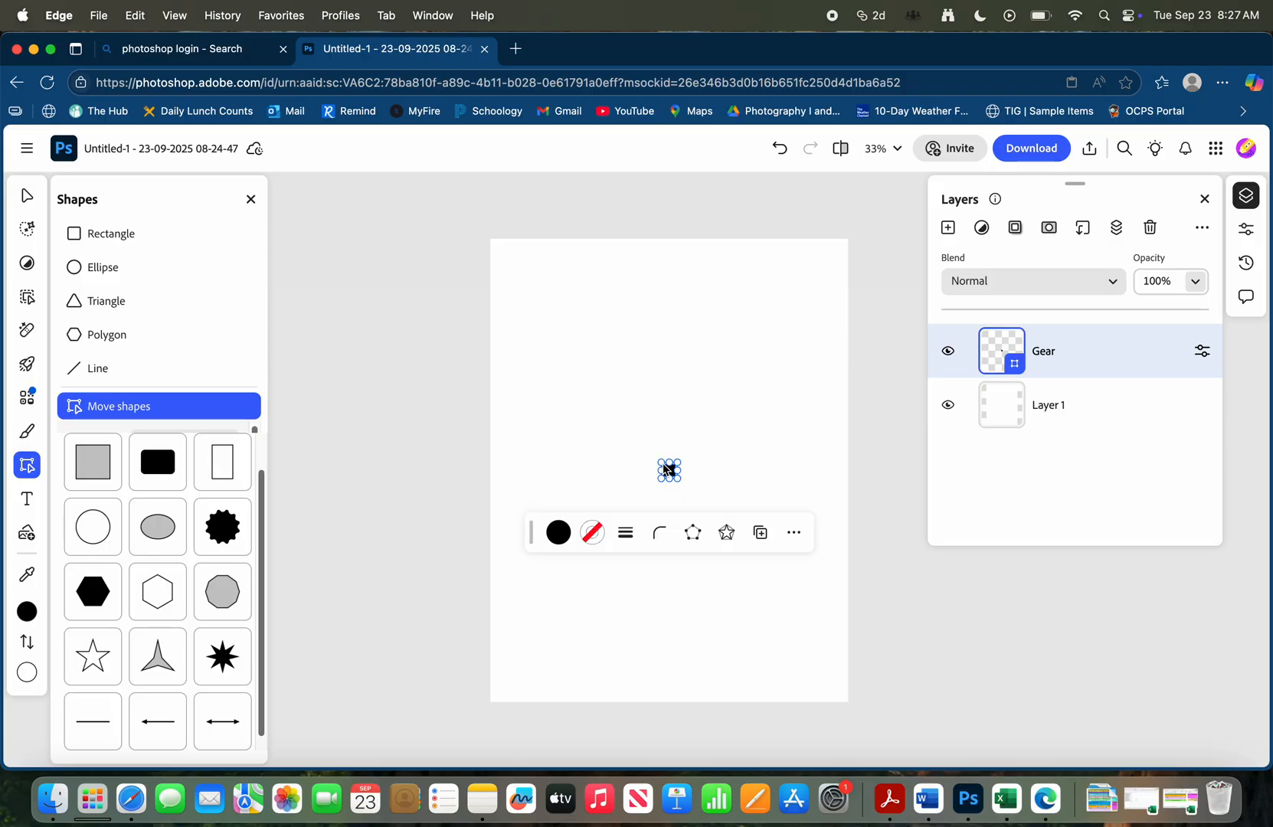
drag(661, 462, 497, 353)
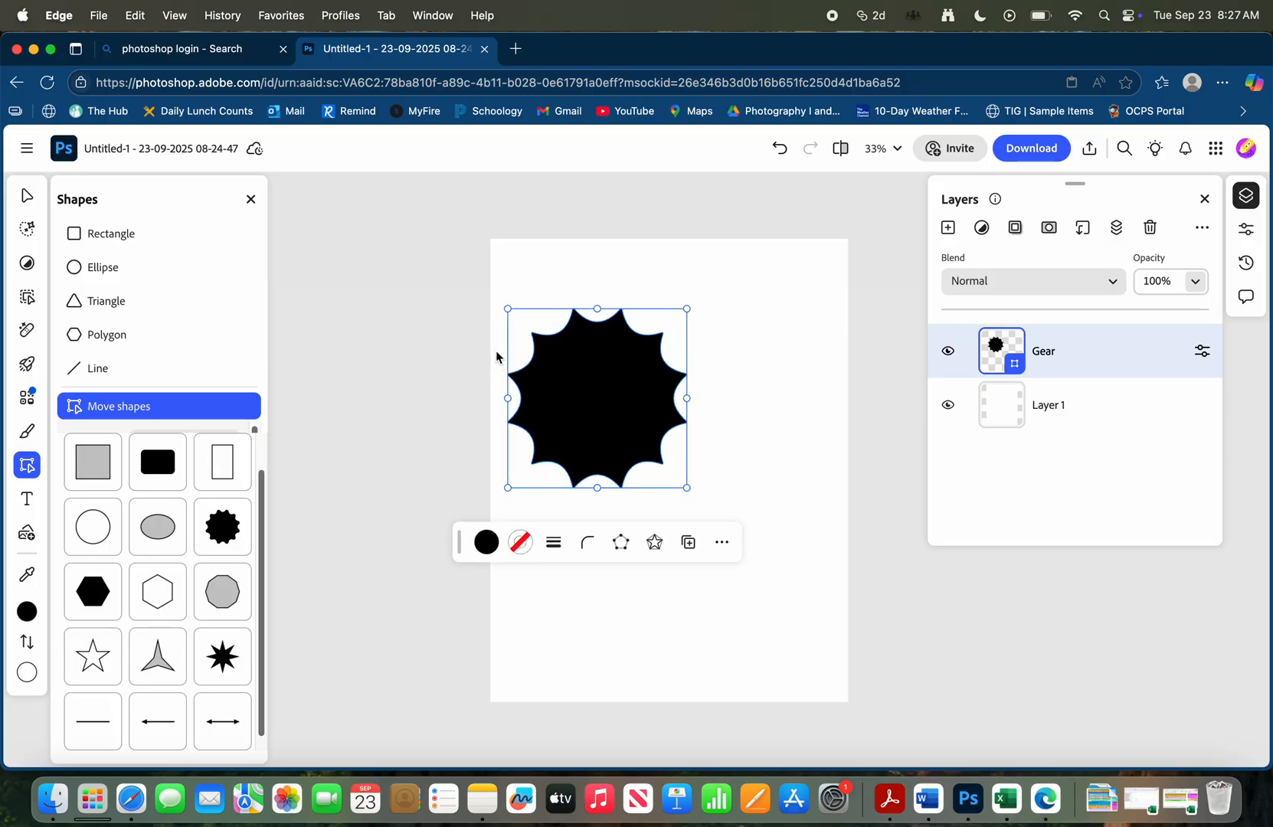
drag(605, 420, 620, 358)
Duplicate the Gear layer three times so that each gear sits on its own layer
right_click(1100, 357)
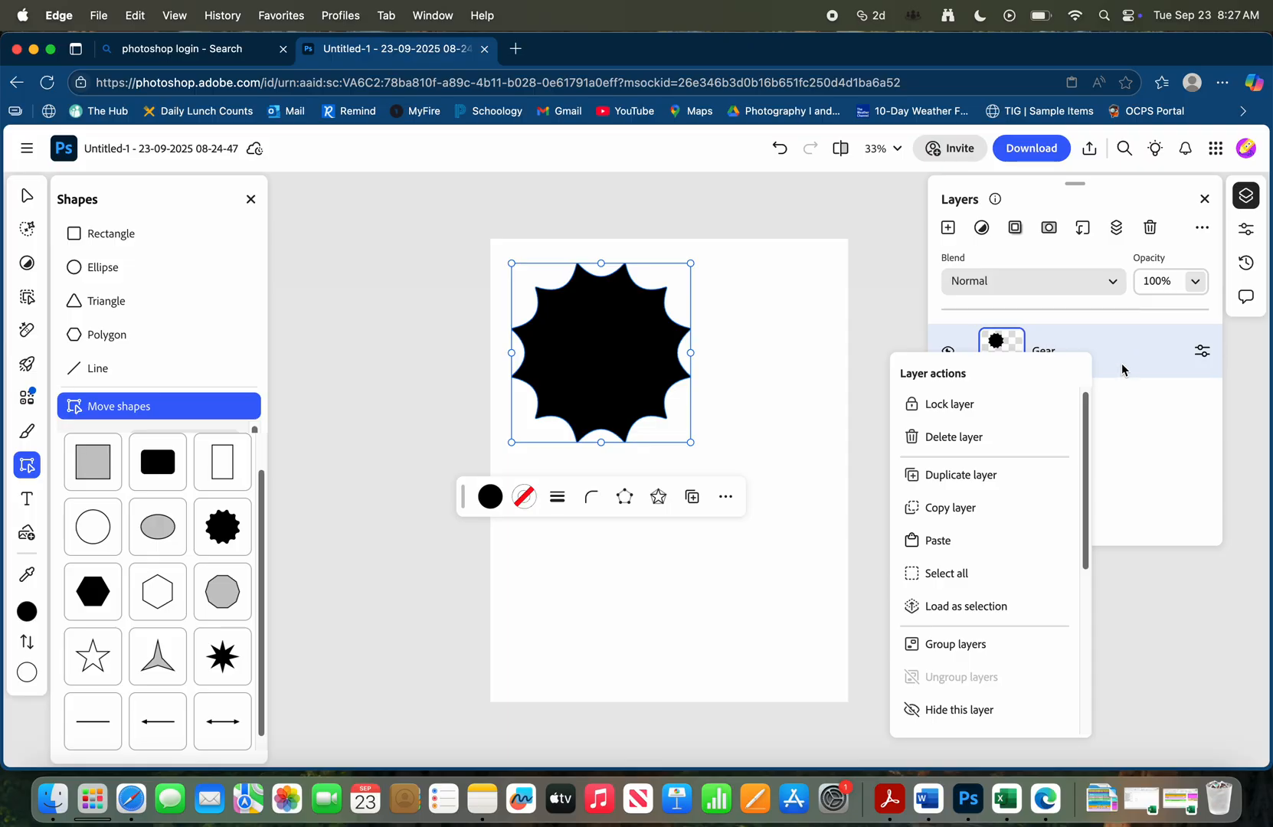
click(997, 480)
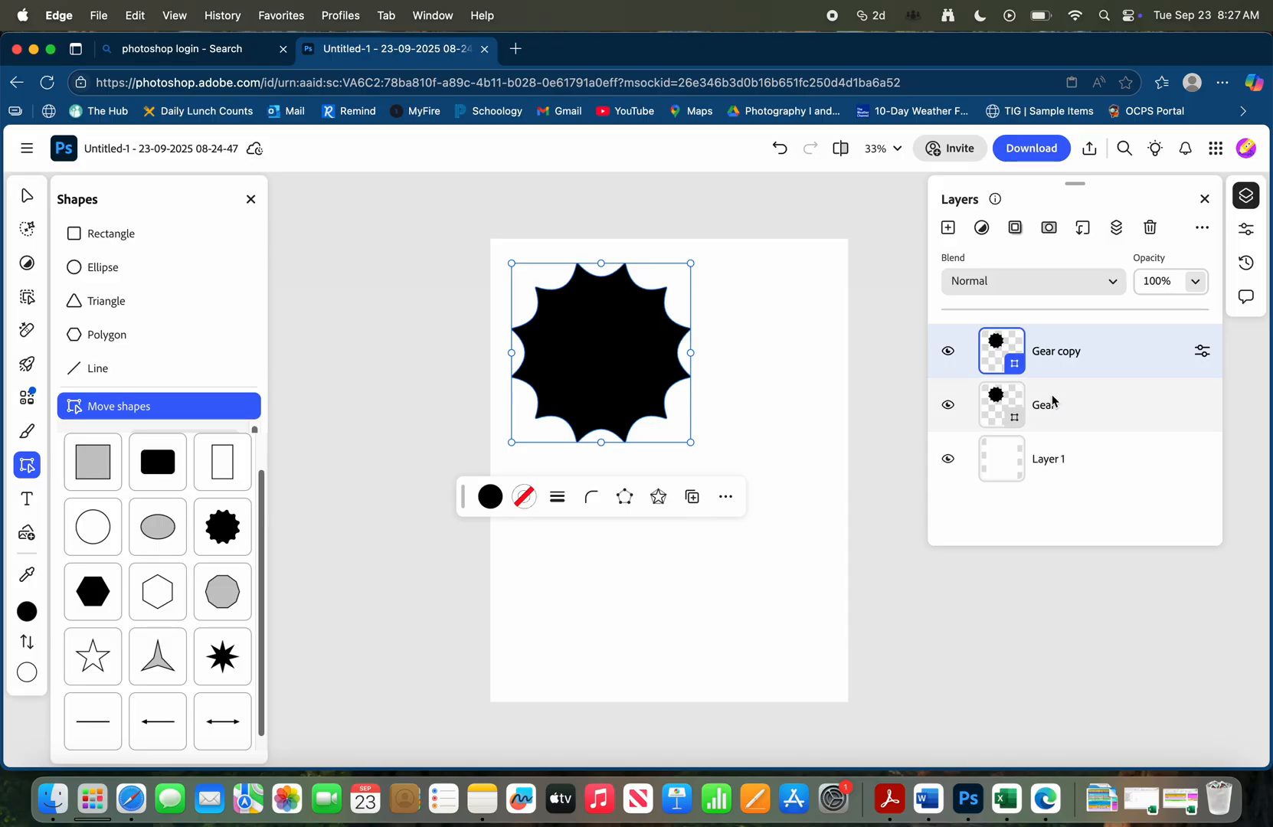
right_click(1108, 353)
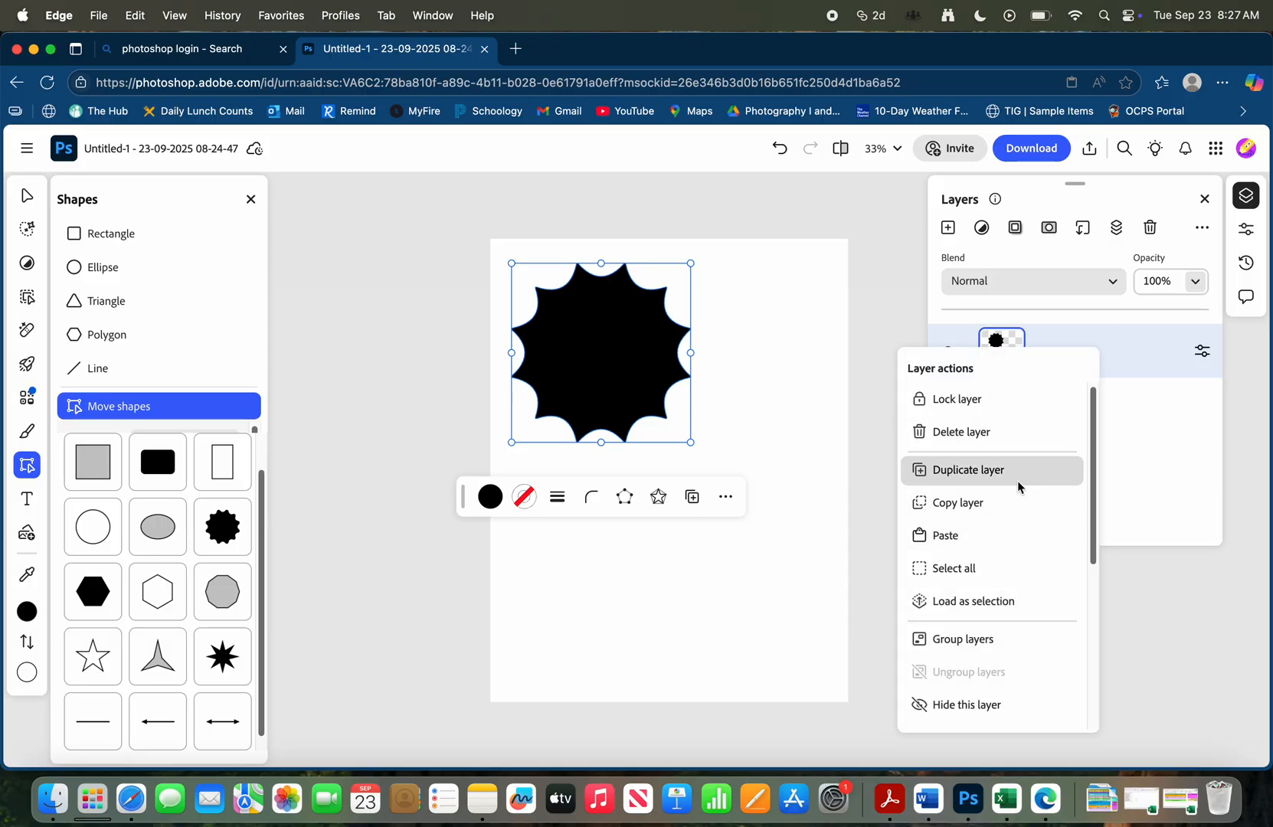
click(992, 472)
right_click(1108, 336)
click(1046, 470)
scroll(1087, 439, down, 1)
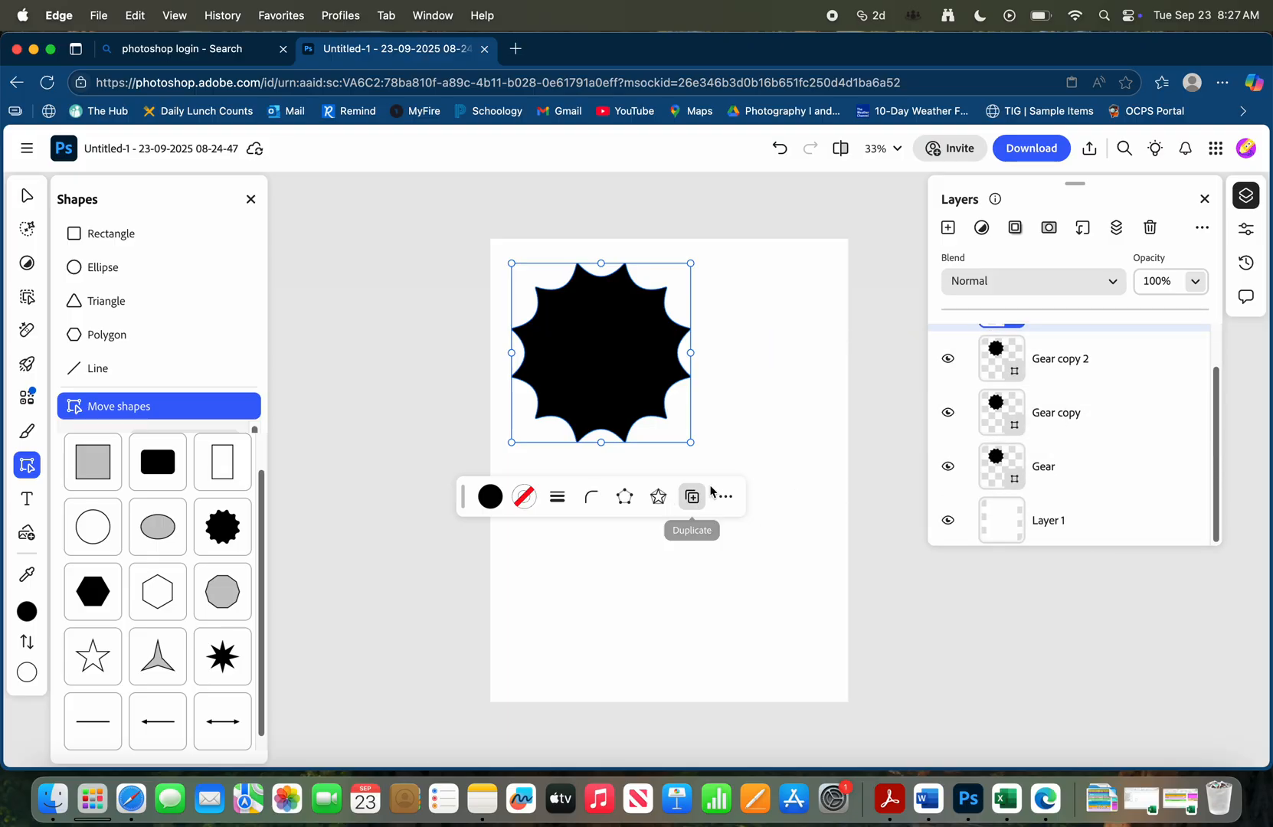
Move the topmost gear copy to the page's lower right and the Gear copy 2 shape to its lower left
scroll(721, 420, up, 2)
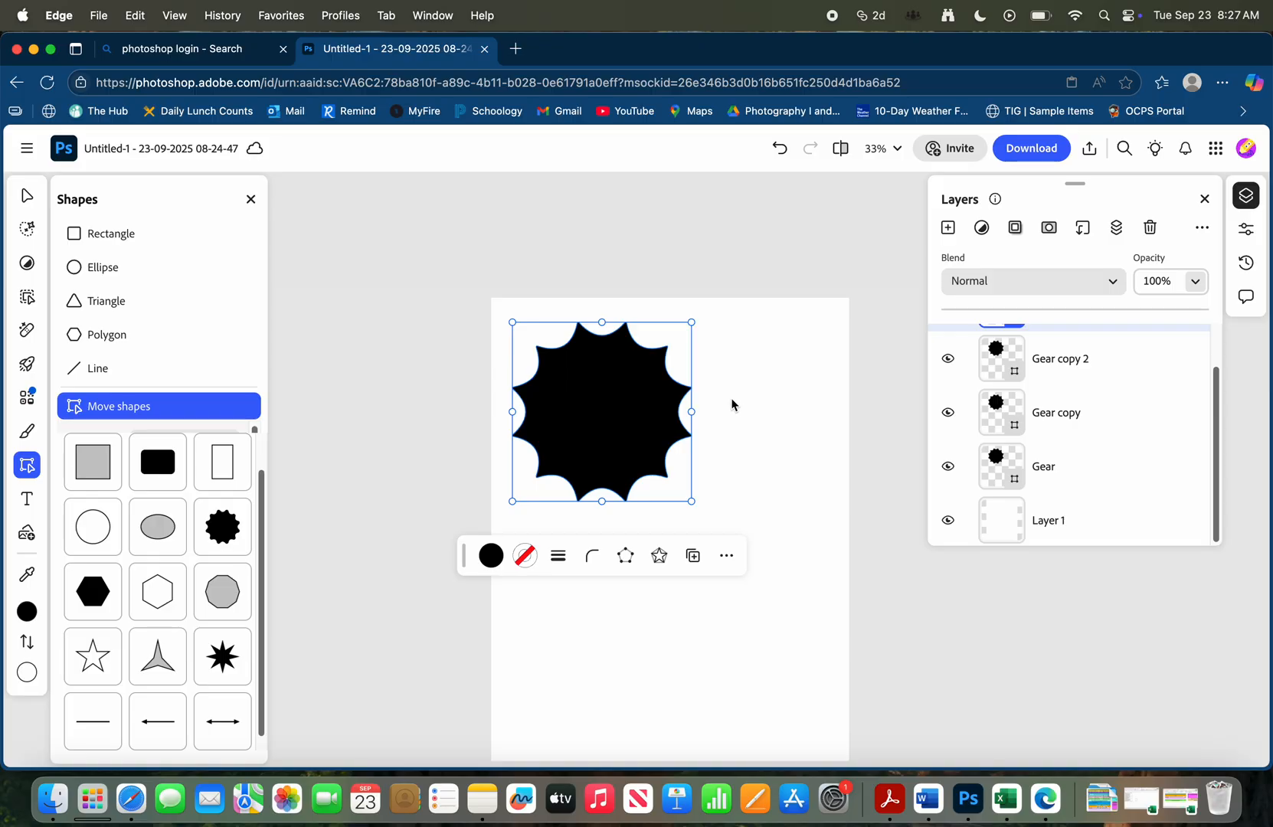
scroll(725, 394, down, 1)
drag(621, 376, 559, 546)
drag(623, 364, 550, 493)
drag(626, 370, 580, 470)
drag(594, 384, 610, 477)
drag(603, 355, 602, 467)
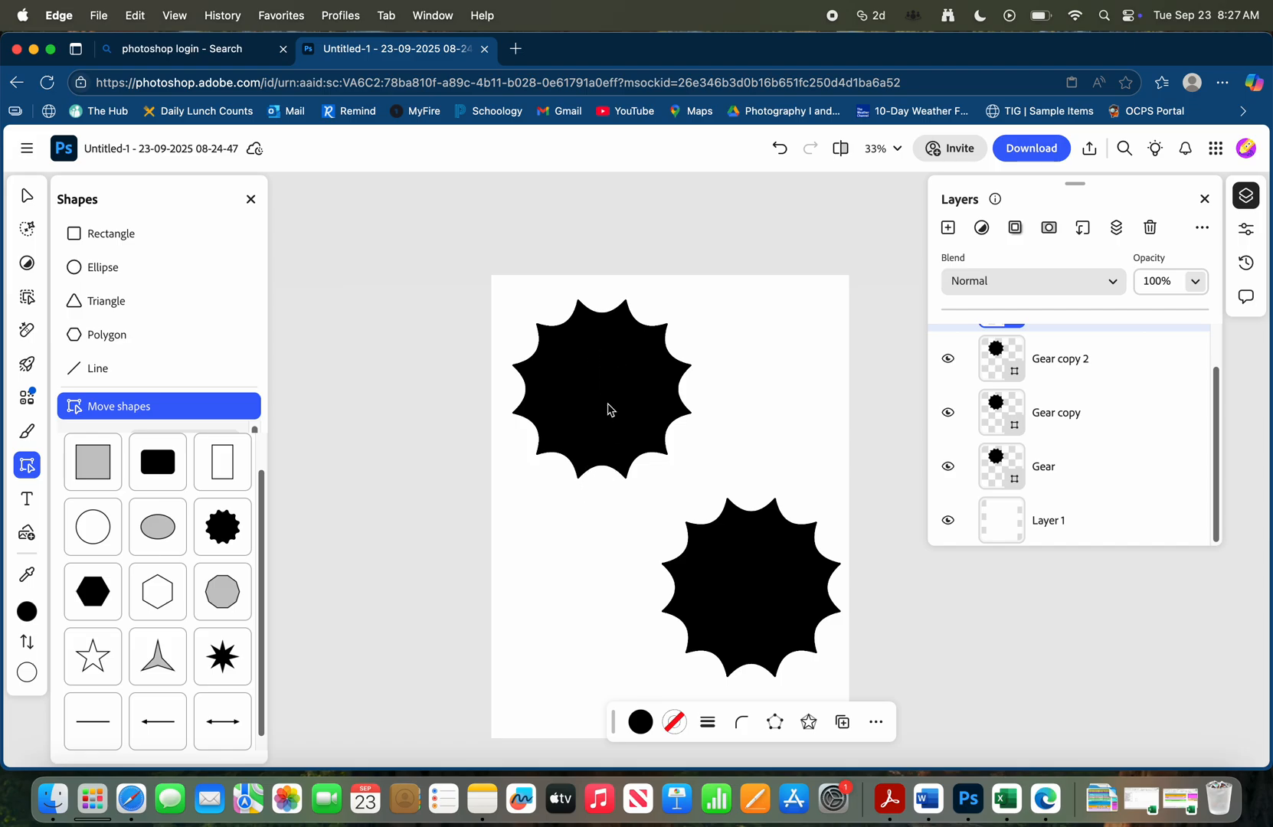
click(1099, 359)
drag(634, 373, 612, 549)
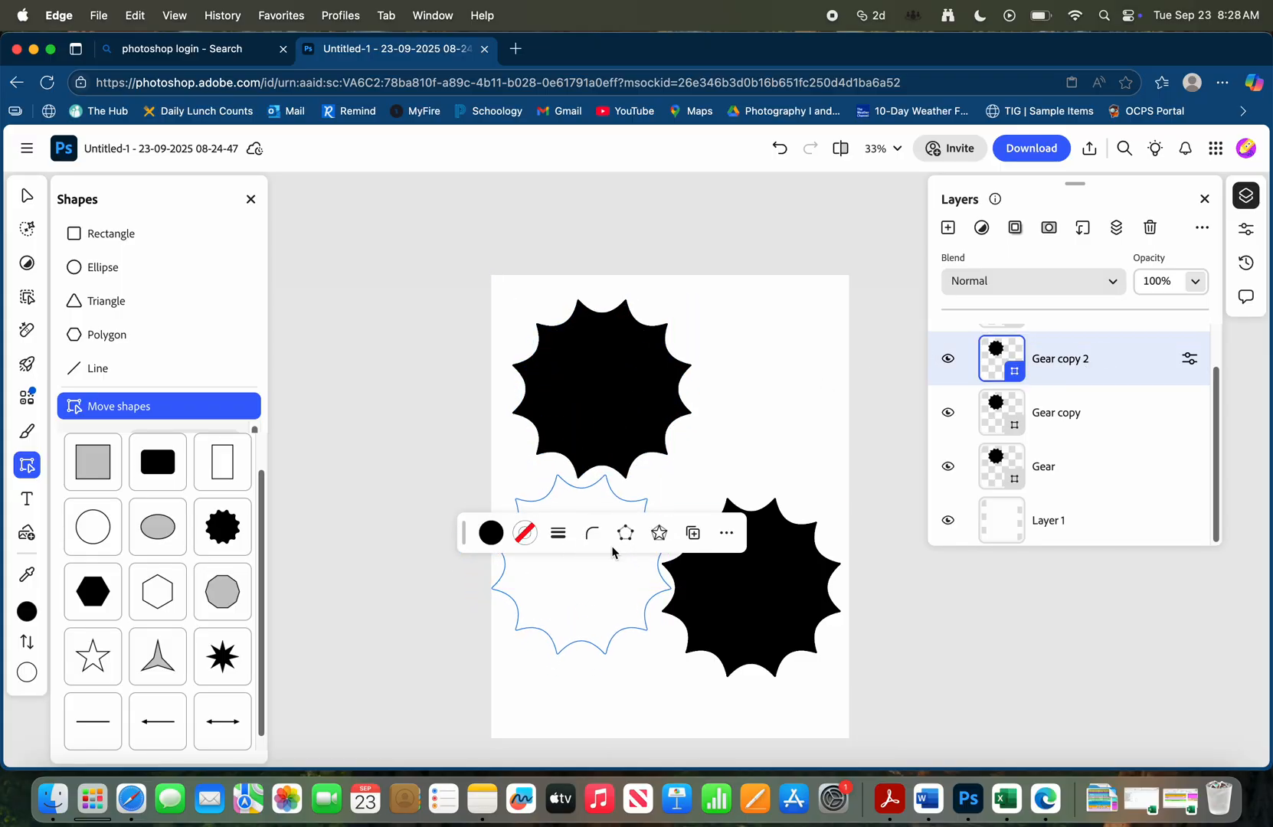
Move the Gear copy shape to the page's upper right and shift the Gear shape closer to the upper-left corner
click(1071, 416)
drag(616, 394, 759, 385)
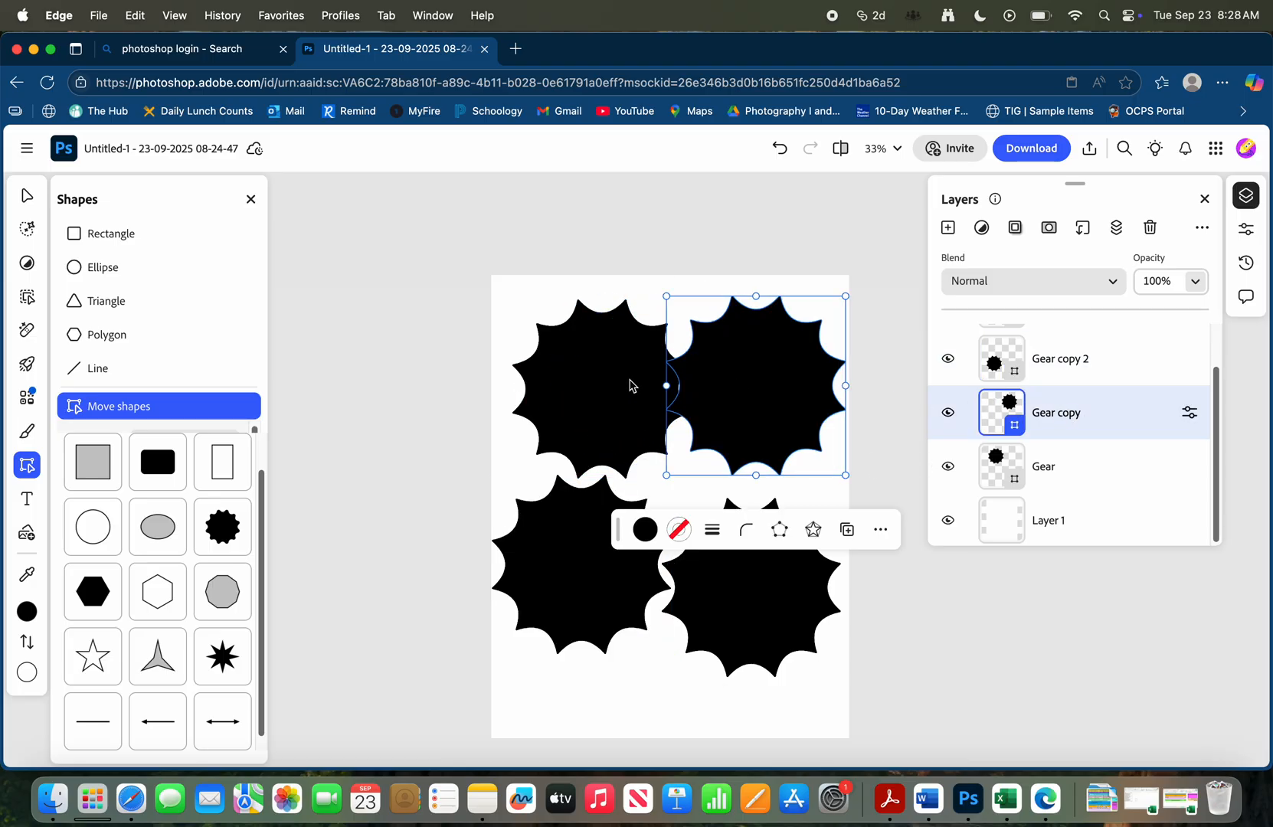
drag(1062, 471, 1056, 469)
click(615, 393)
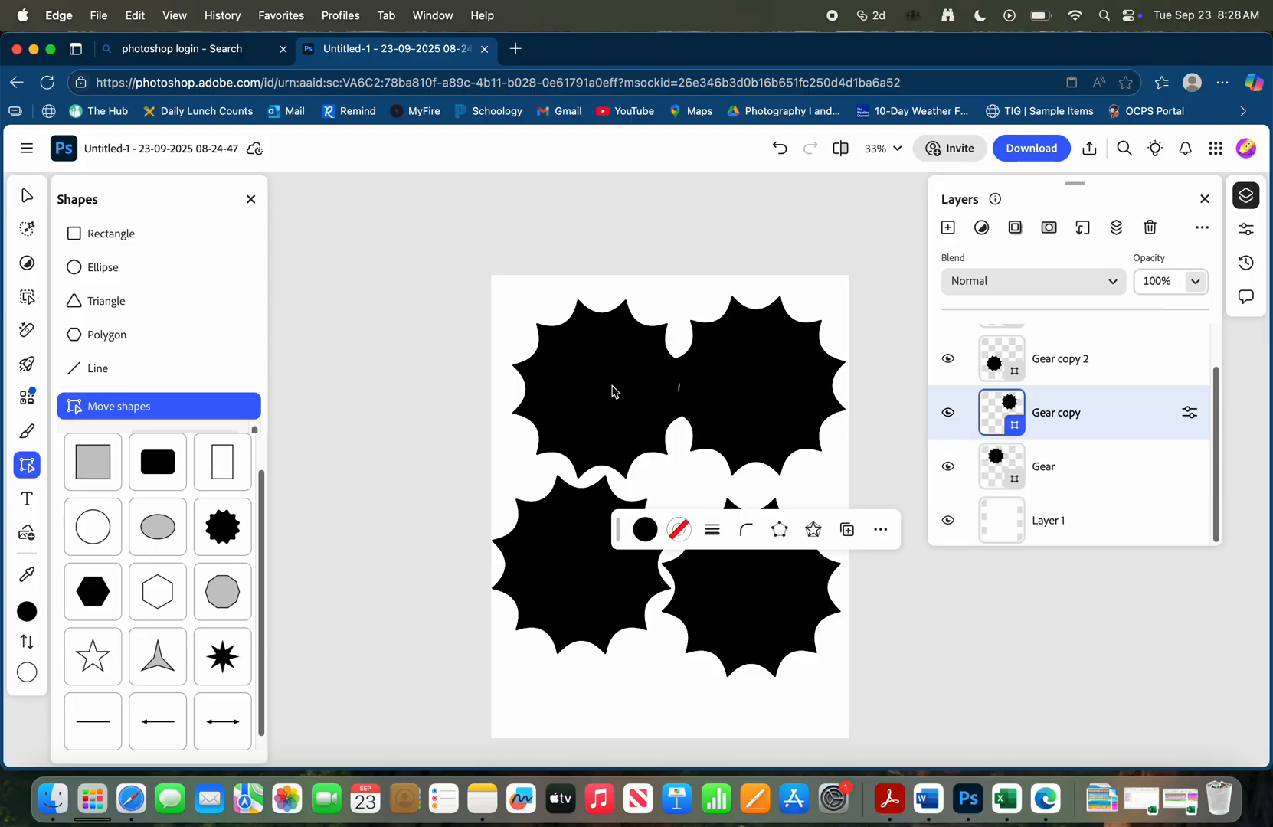
click(959, 458)
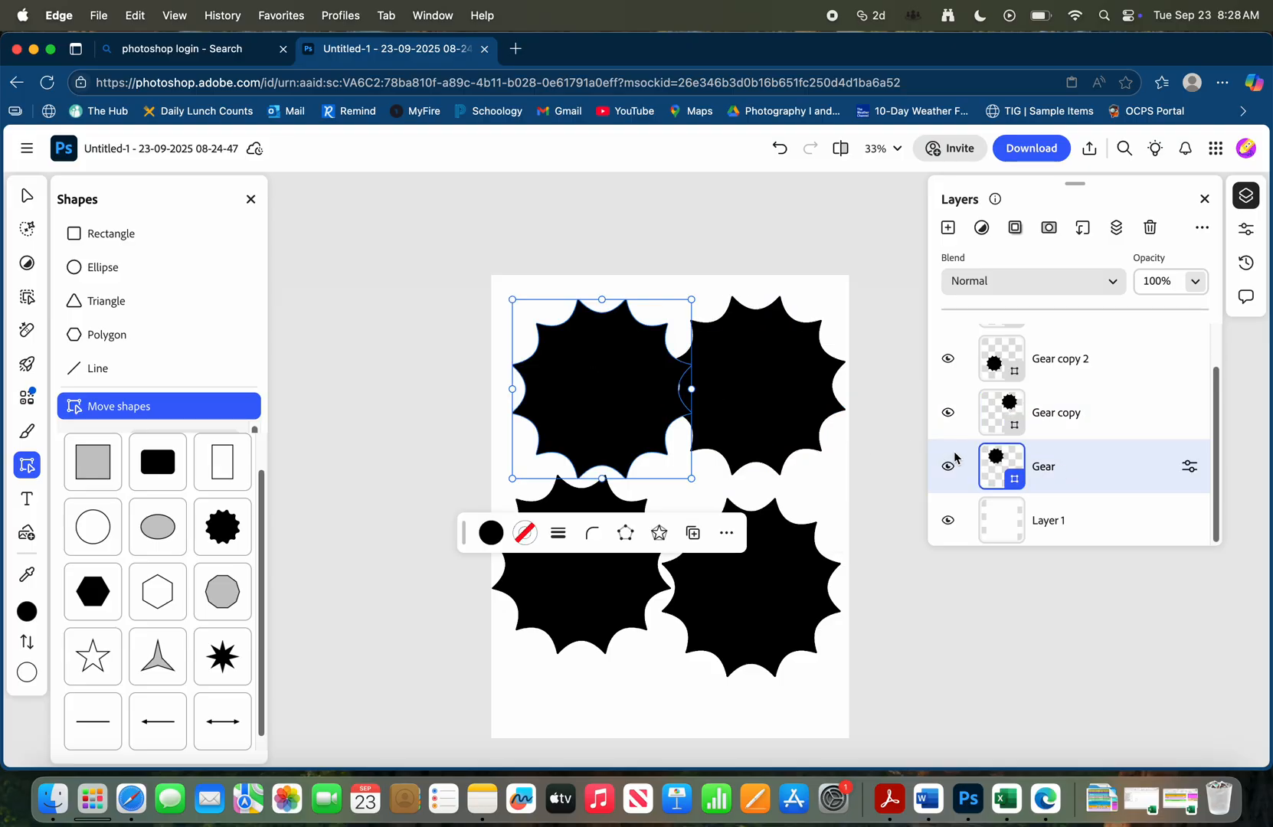
drag(633, 397, 620, 380)
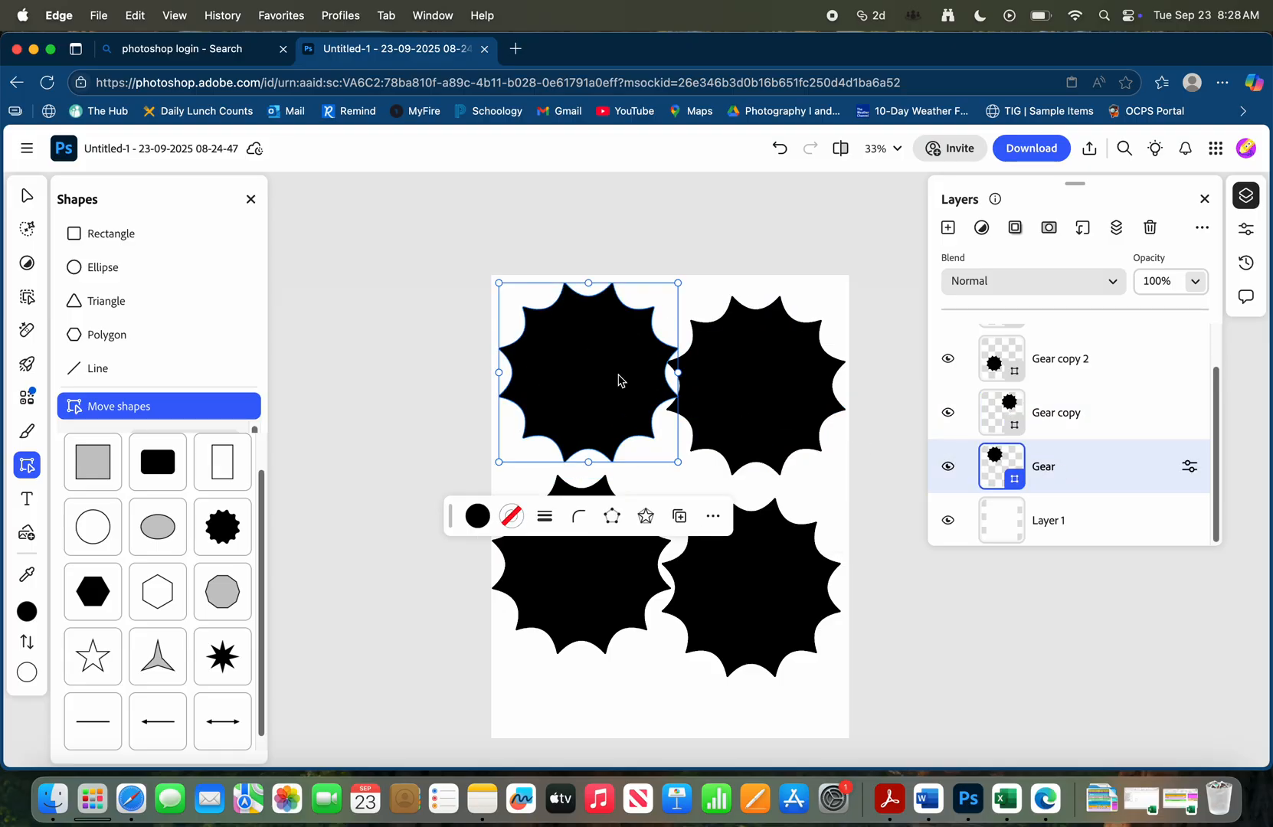
Lower the Gear copy shape slightly along the page's right edge to separate it from the upper-left gear
click(1067, 421)
drag(762, 406, 762, 414)
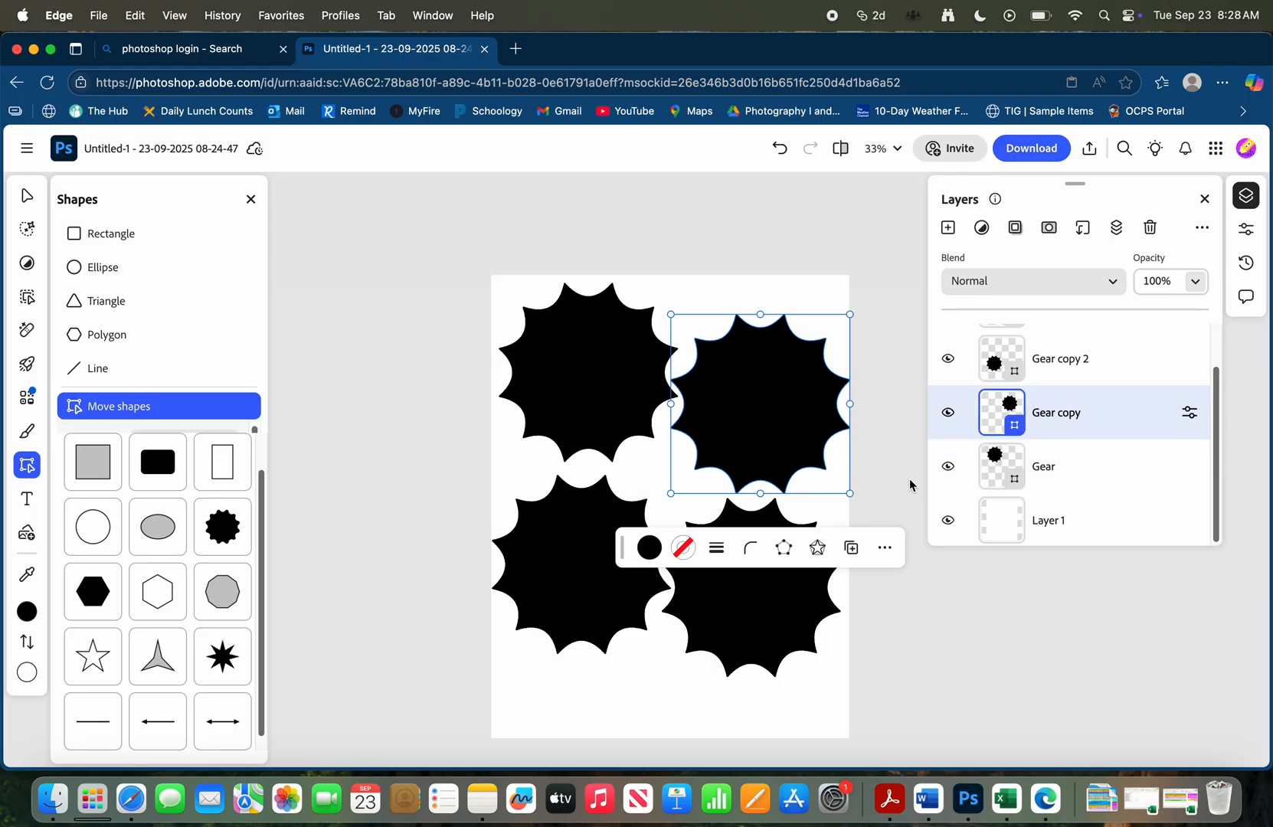
click(869, 636)
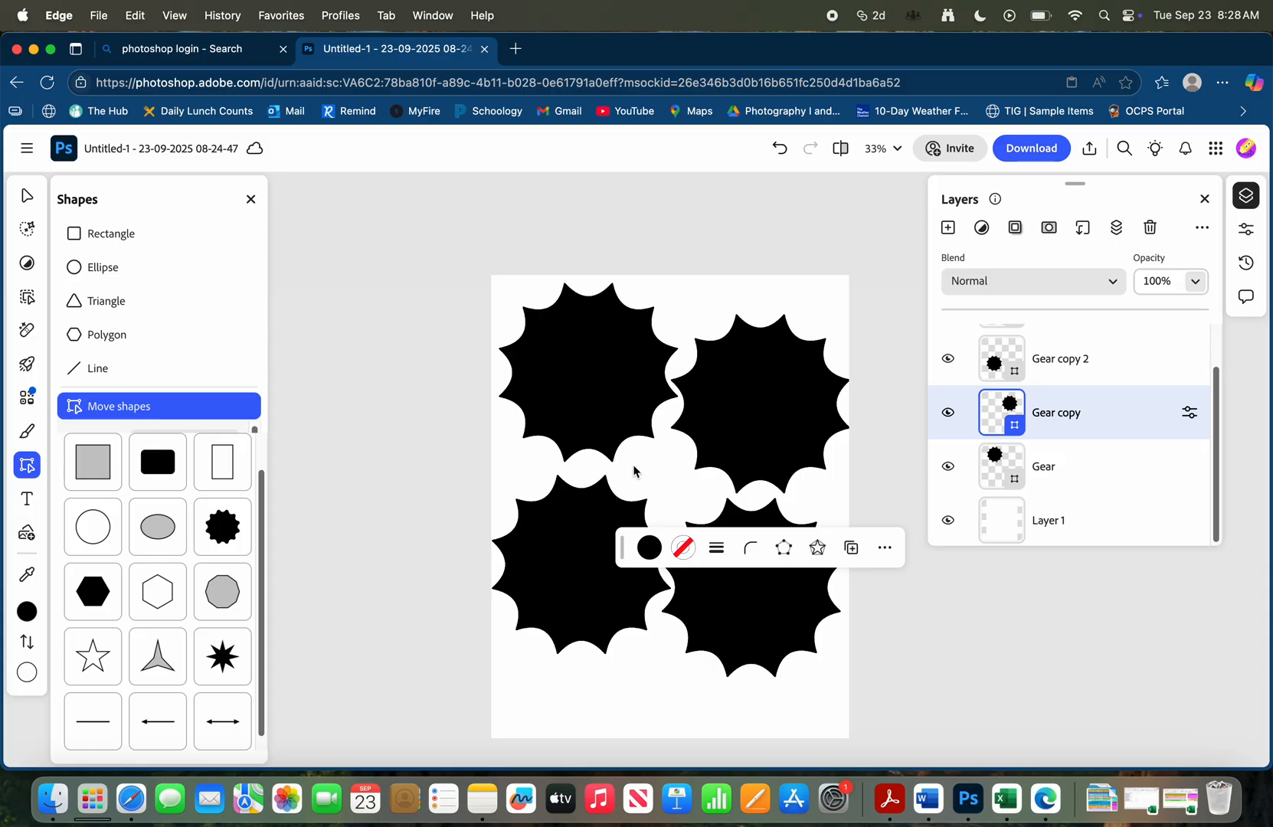
Switch to Microsoft Word and create a blank document
click(928, 799)
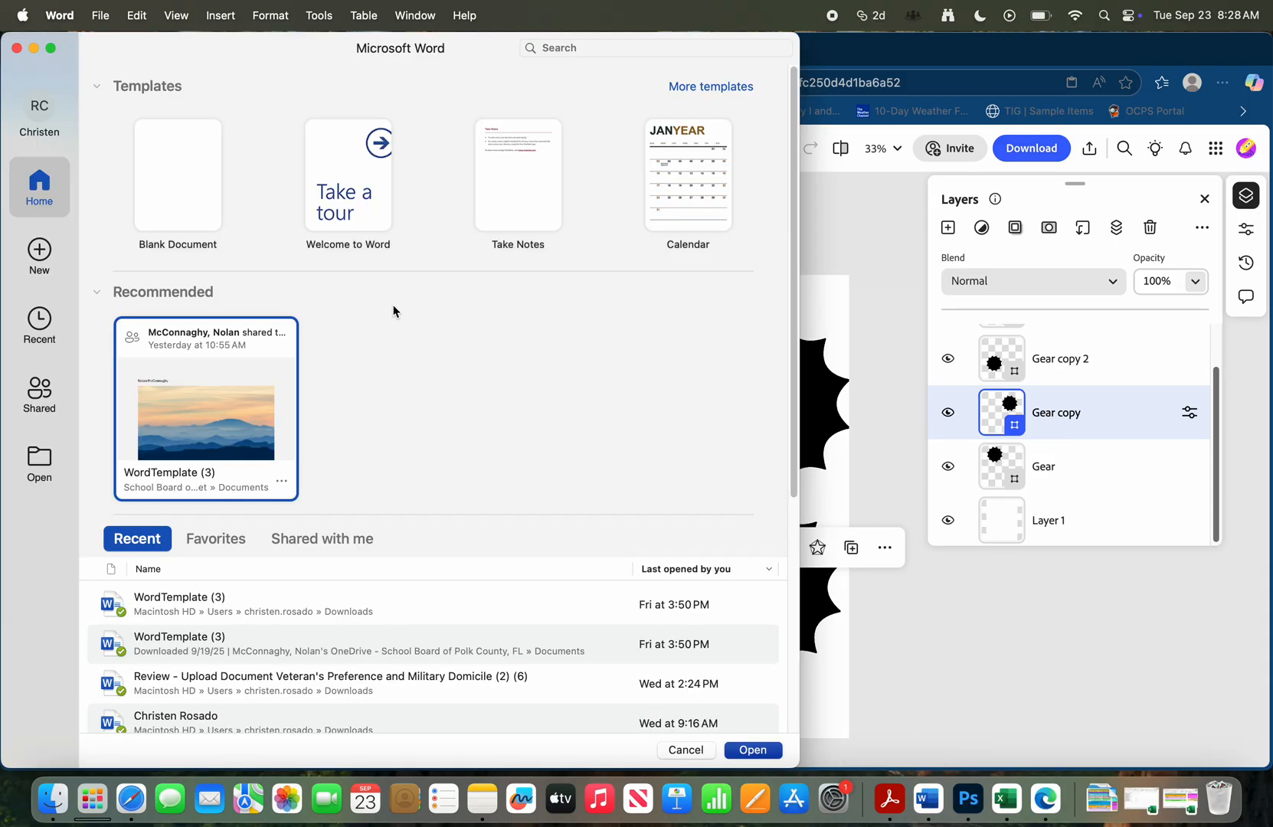
click(182, 154)
click(181, 154)
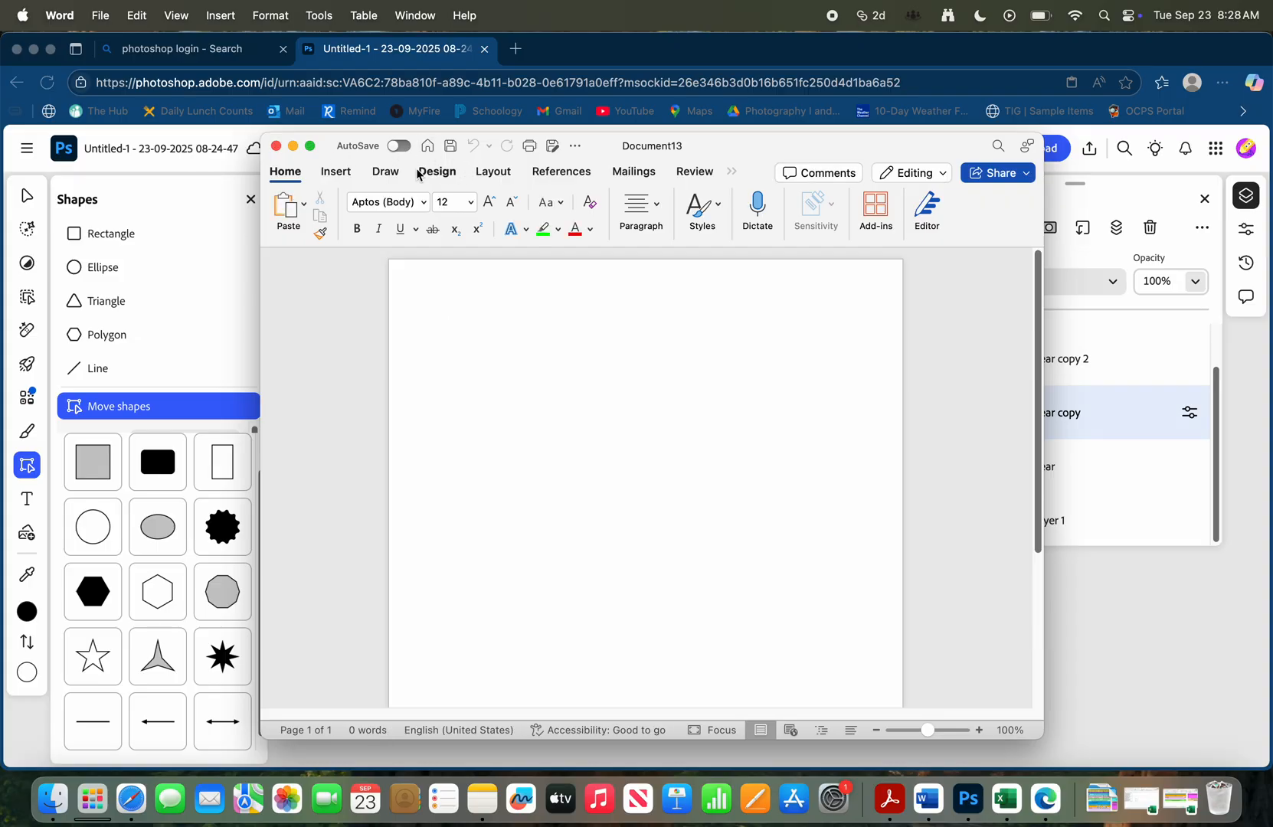
Open the stock images library for inserting a picture and search it for "spring"
click(349, 173)
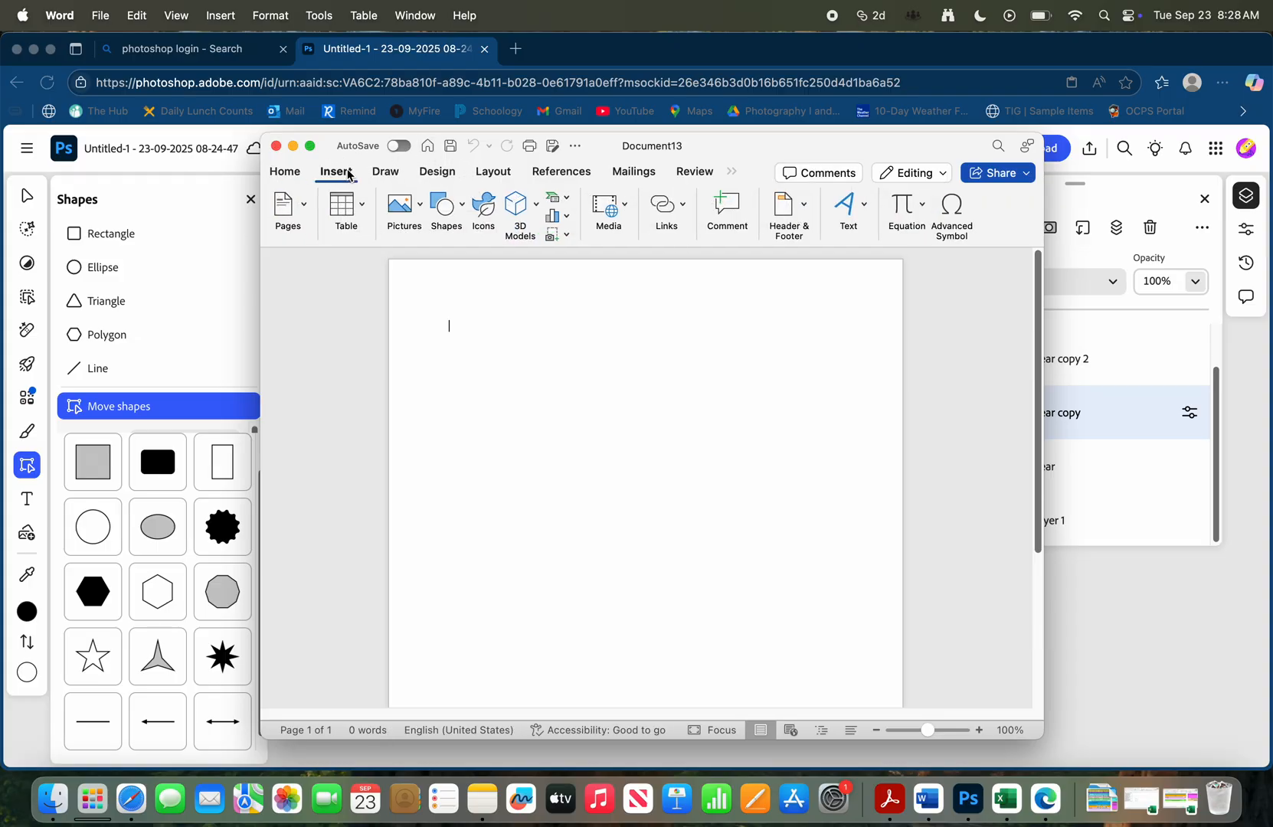
click(405, 213)
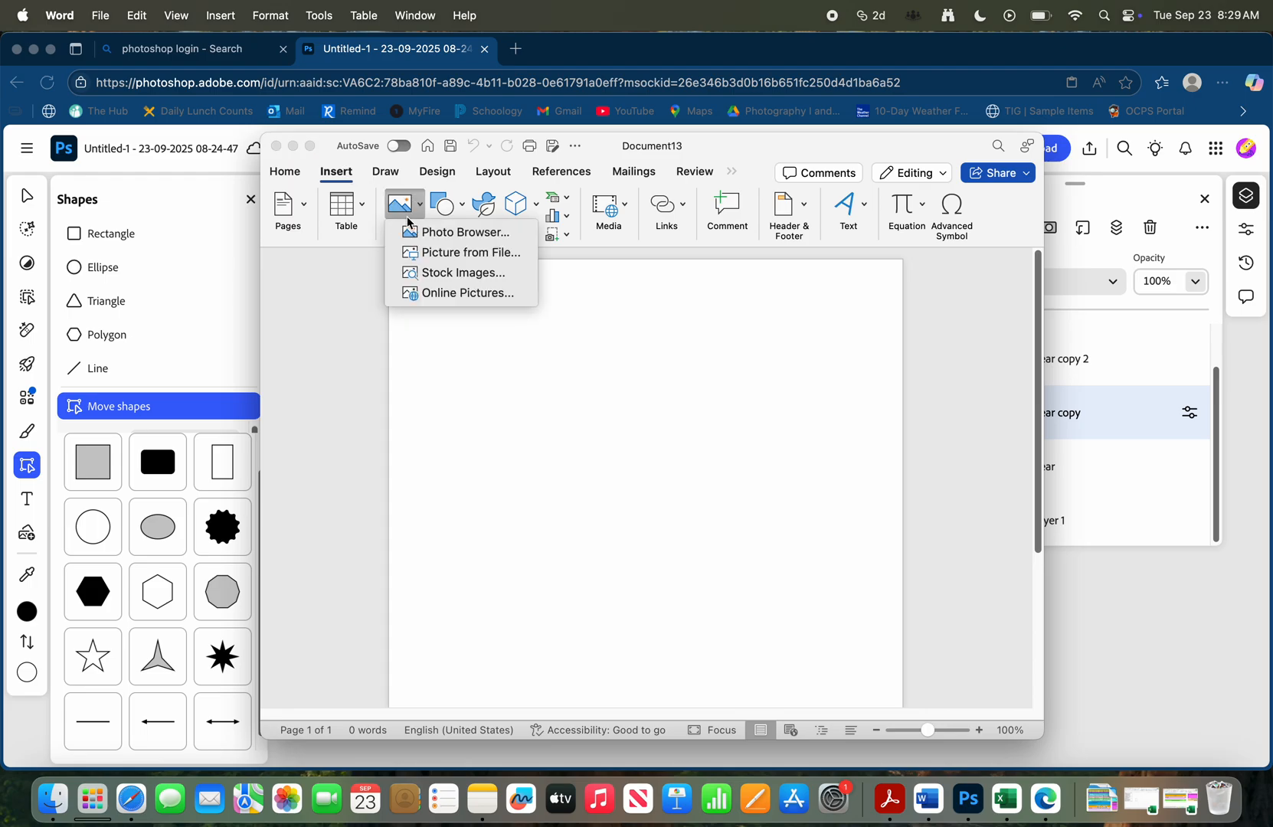
click(448, 283)
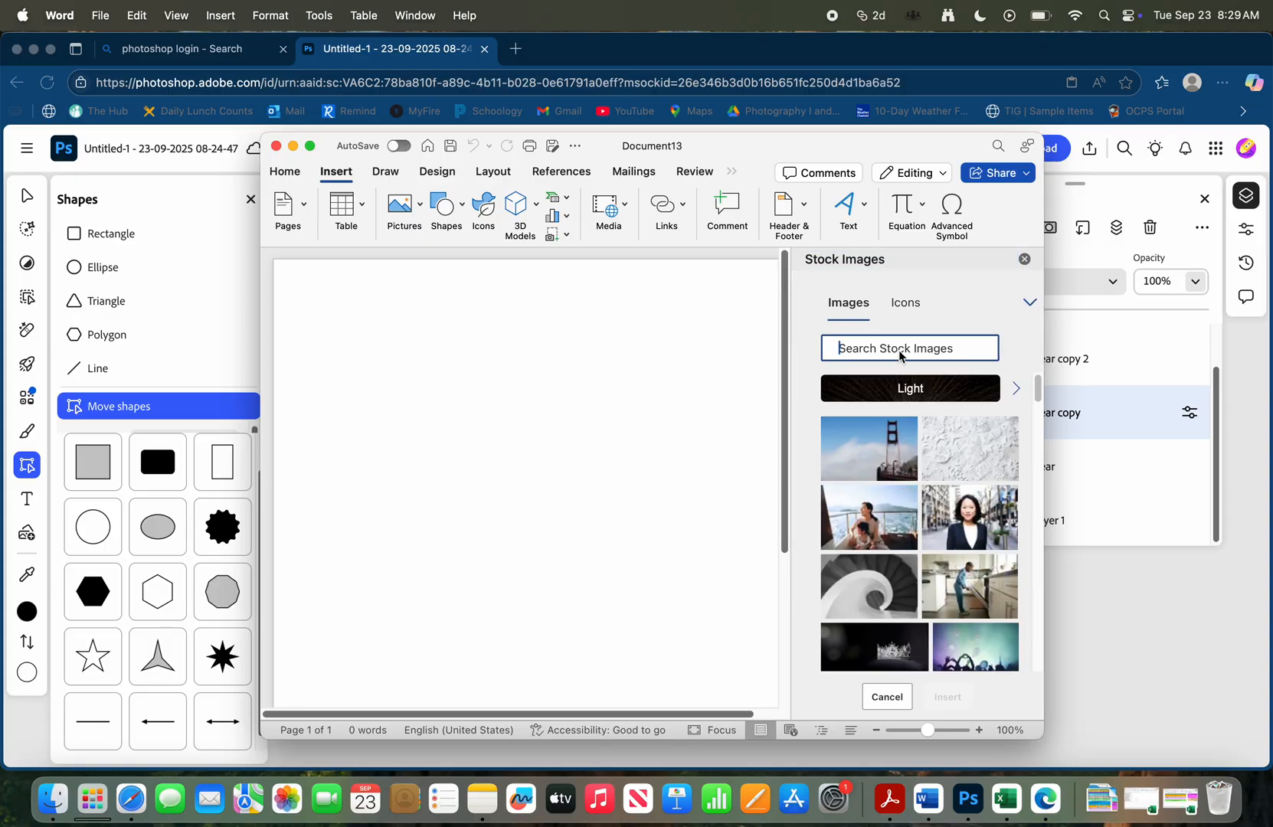
text(sp)
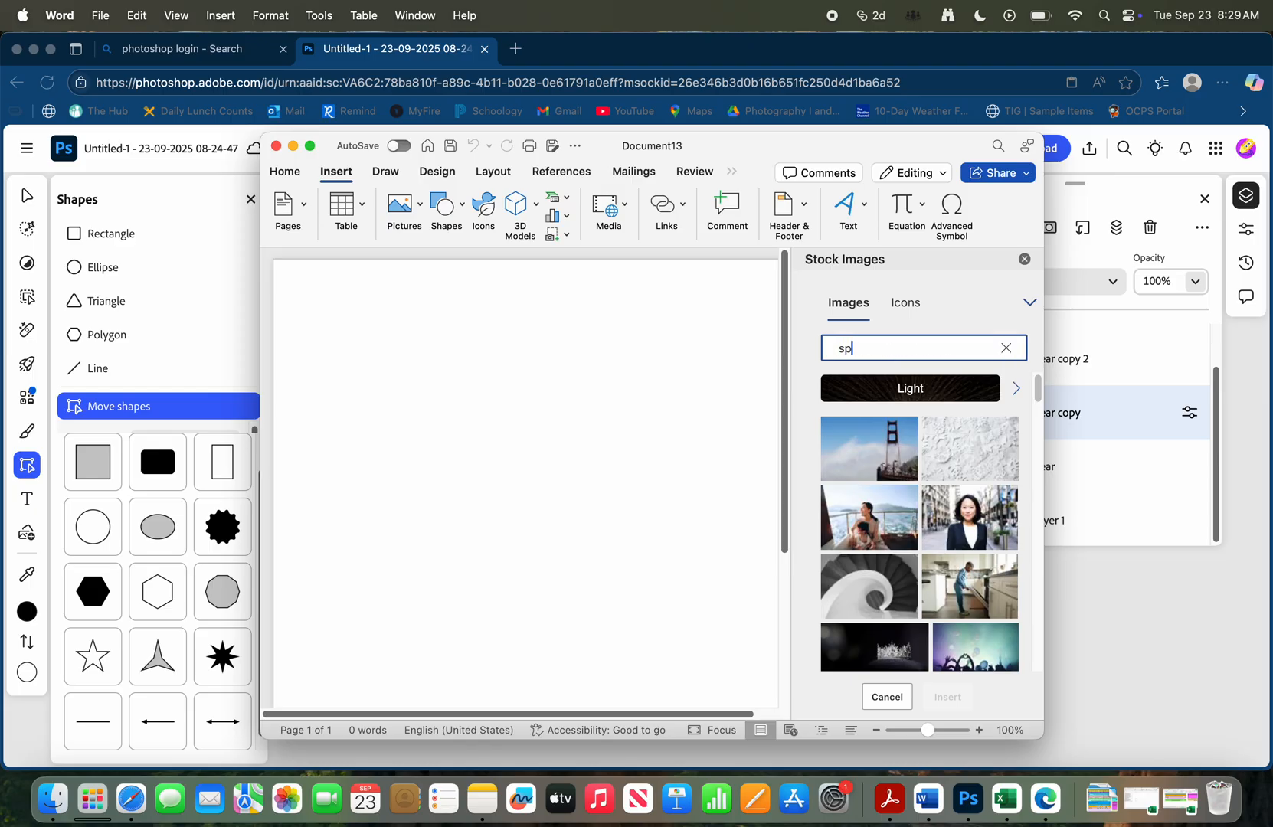
text(ring)
key(Return)
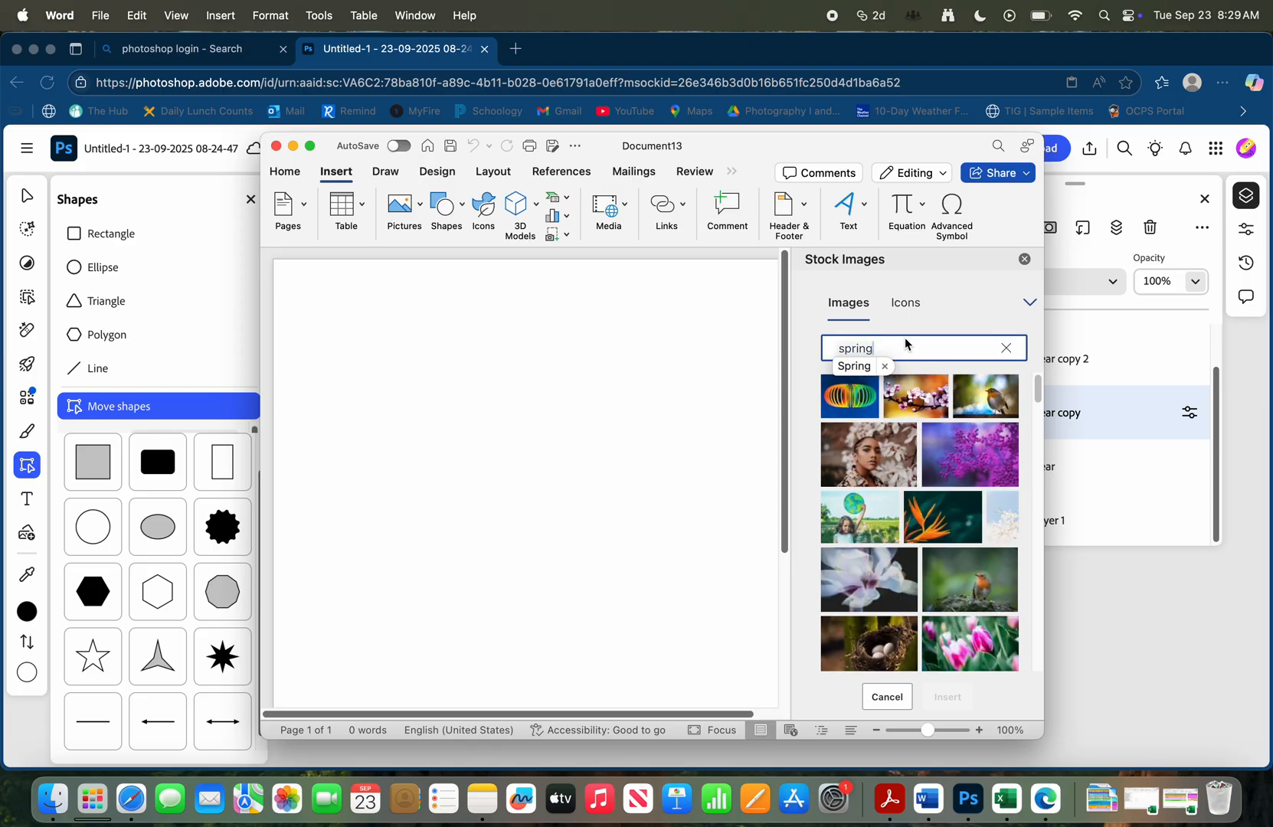
Insert the stock photo of a dandelion in a sunlit meadow into the blank document
scroll(964, 490, down, 1)
scroll(964, 491, down, 4)
scroll(962, 483, down, 3)
scroll(957, 486, down, 2)
click(885, 512)
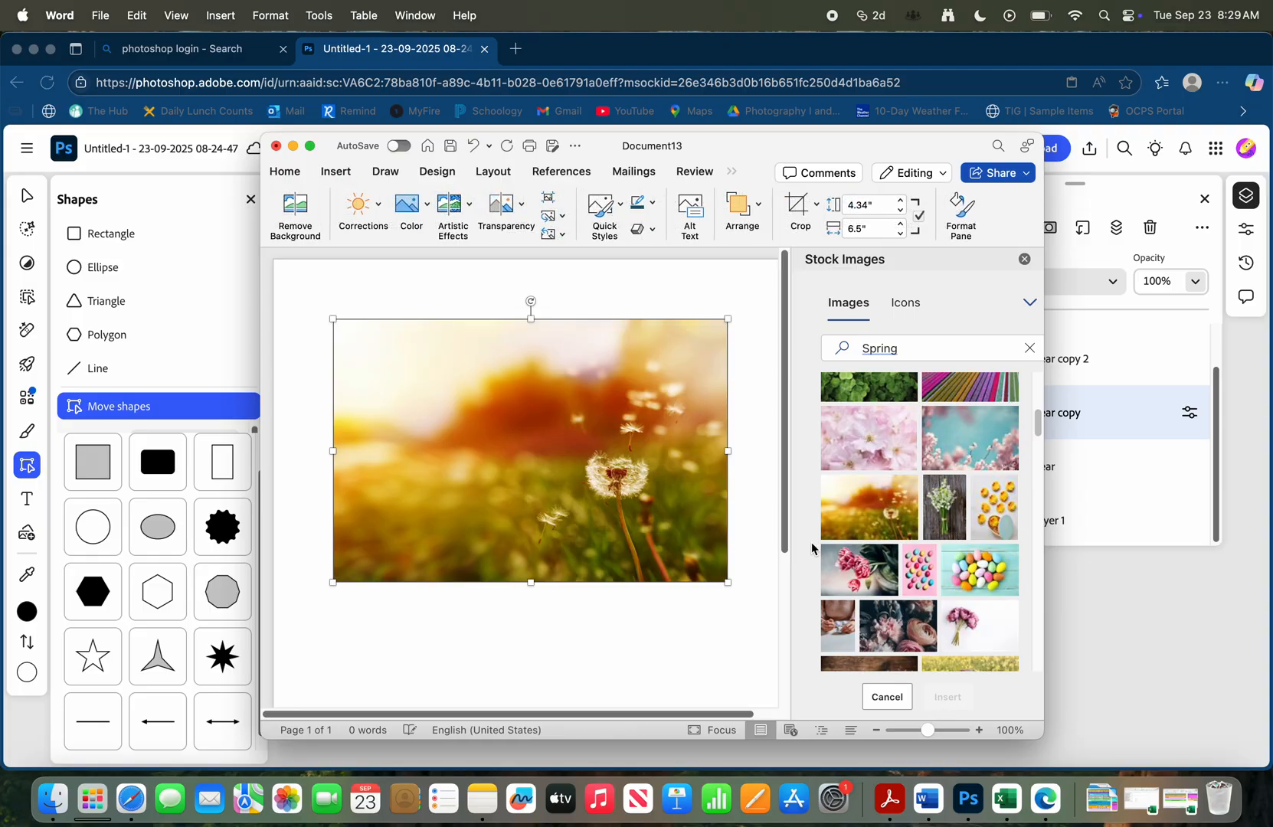
click(763, 514)
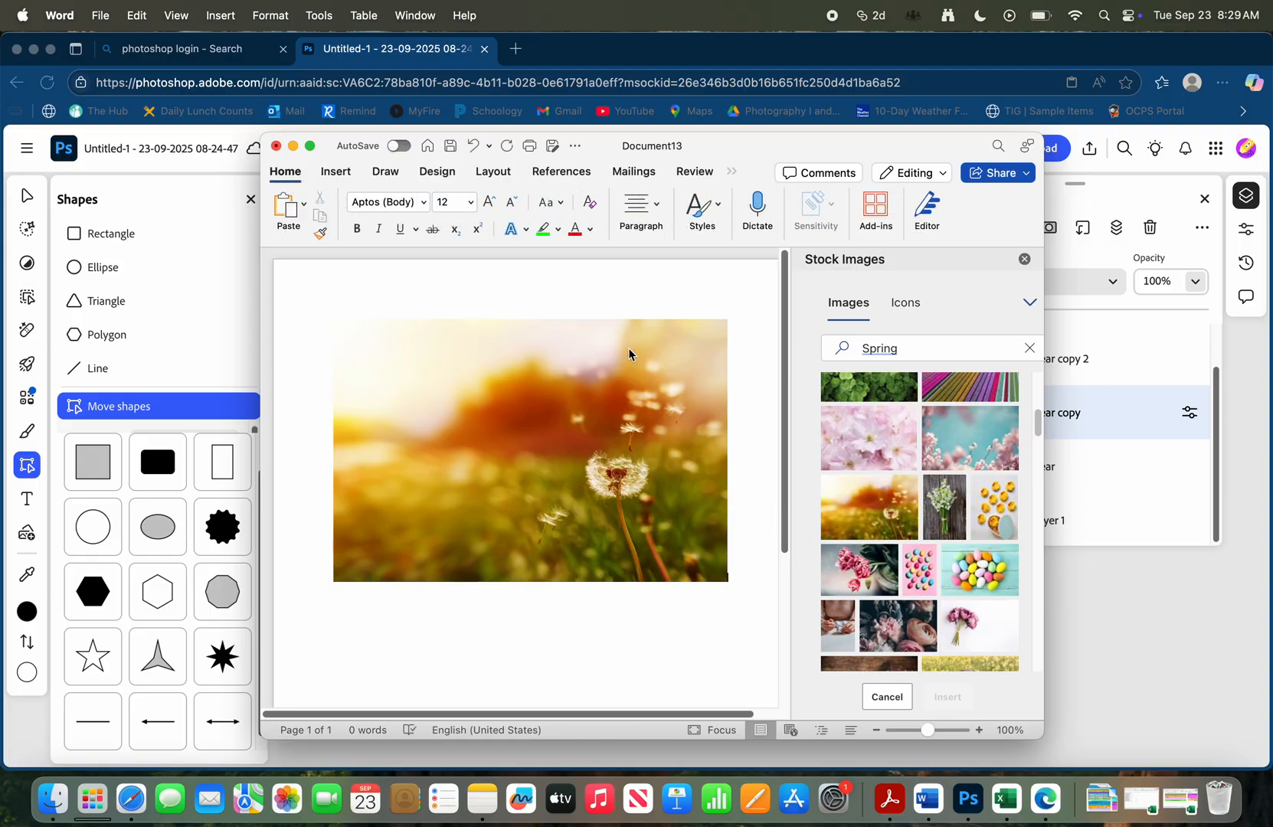
Save the dandelion photo as a JPEG picture named "spring" in the Downloads folder
right_click(522, 376)
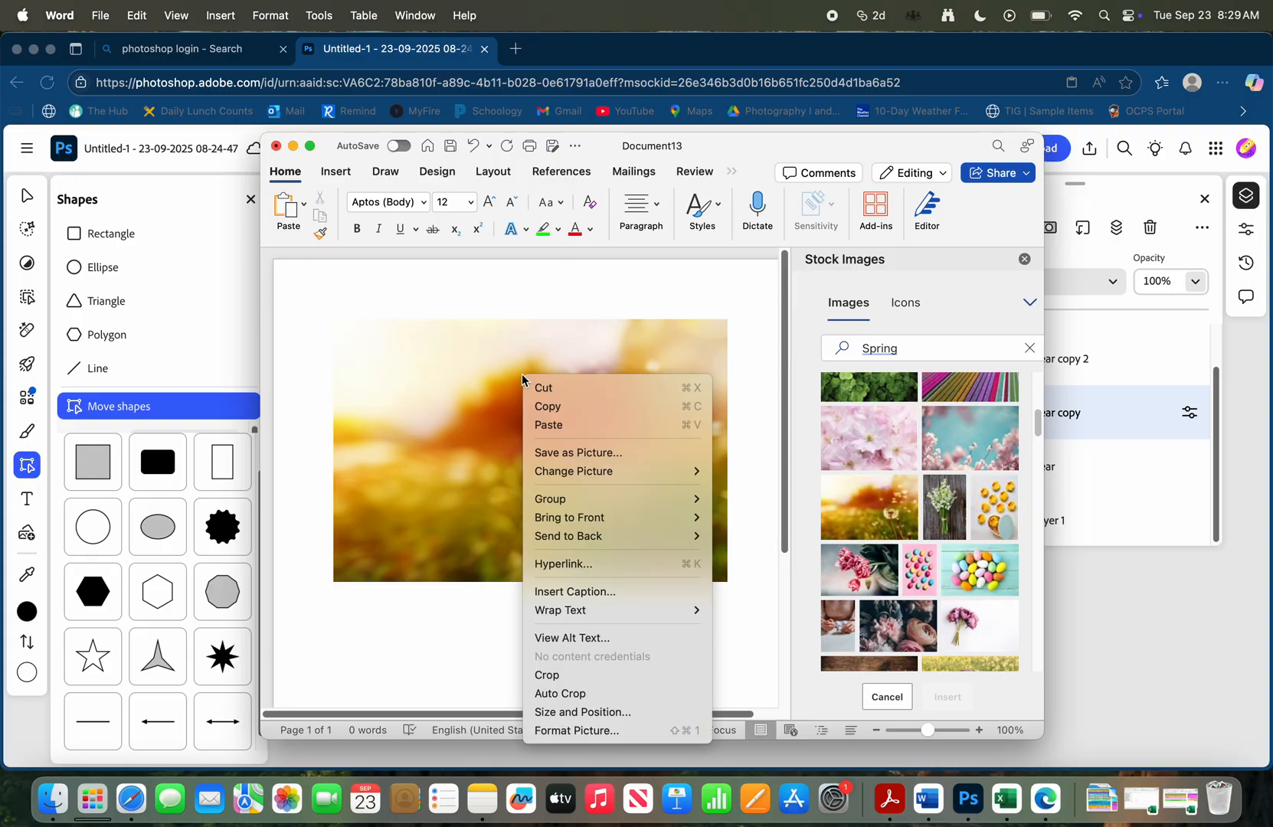
click(572, 455)
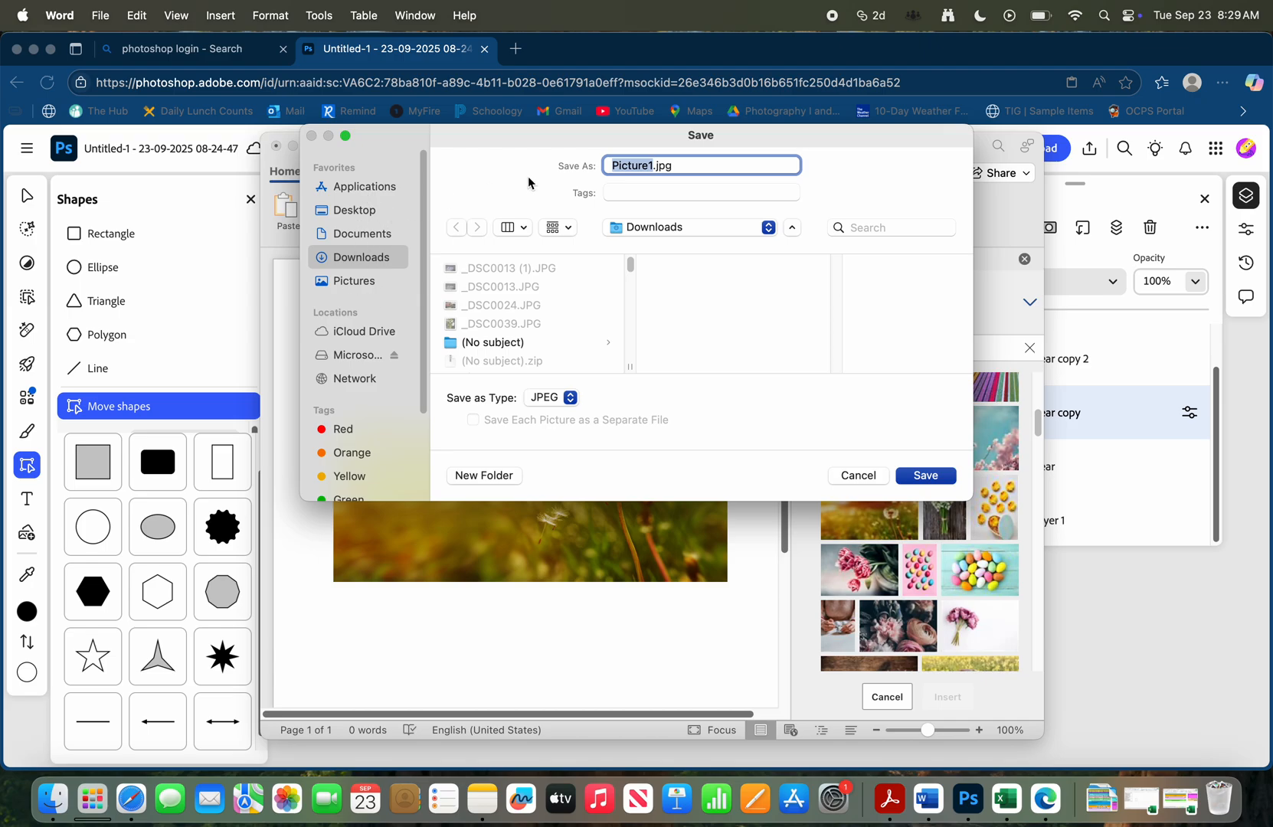
text(spring)
click(943, 478)
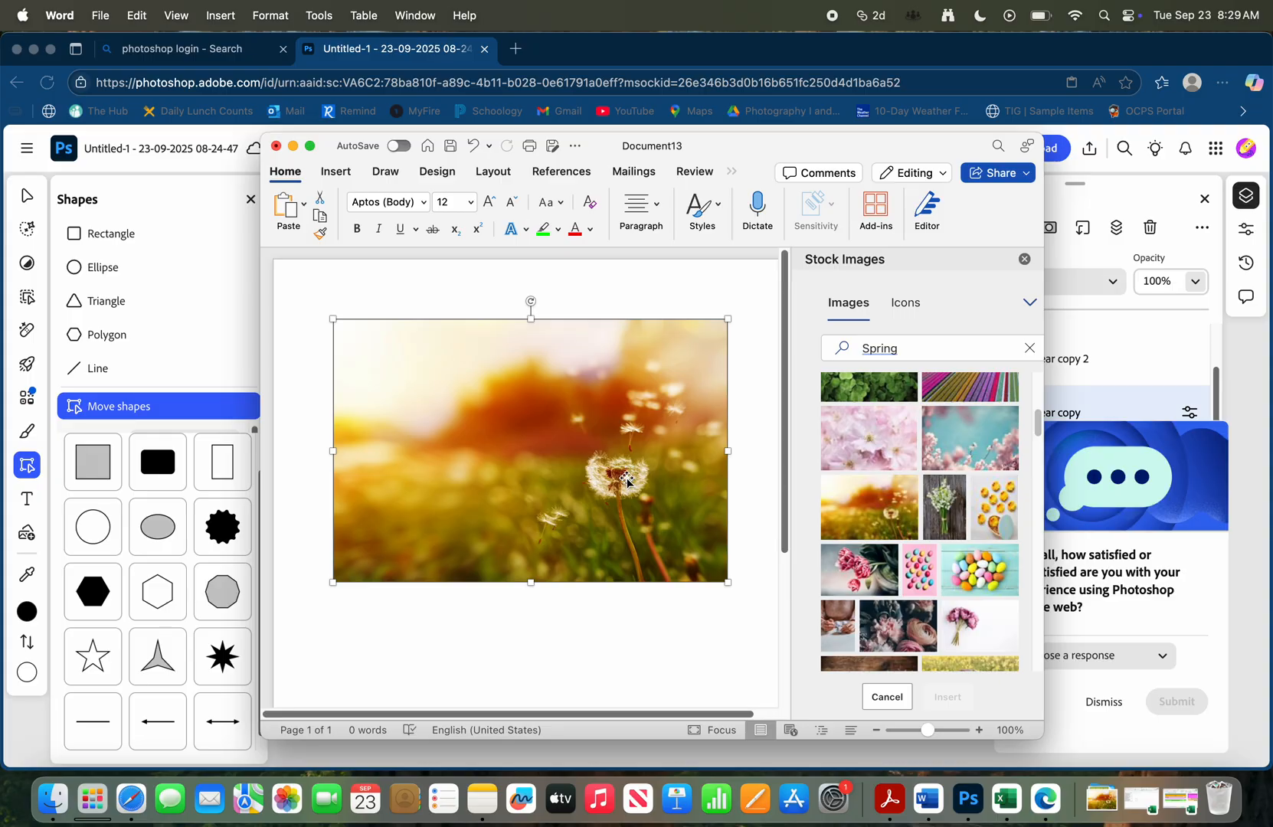
Delete the dandelion photo from the document and search the stock images for "summer"
key(BackSpace)
click(906, 346)
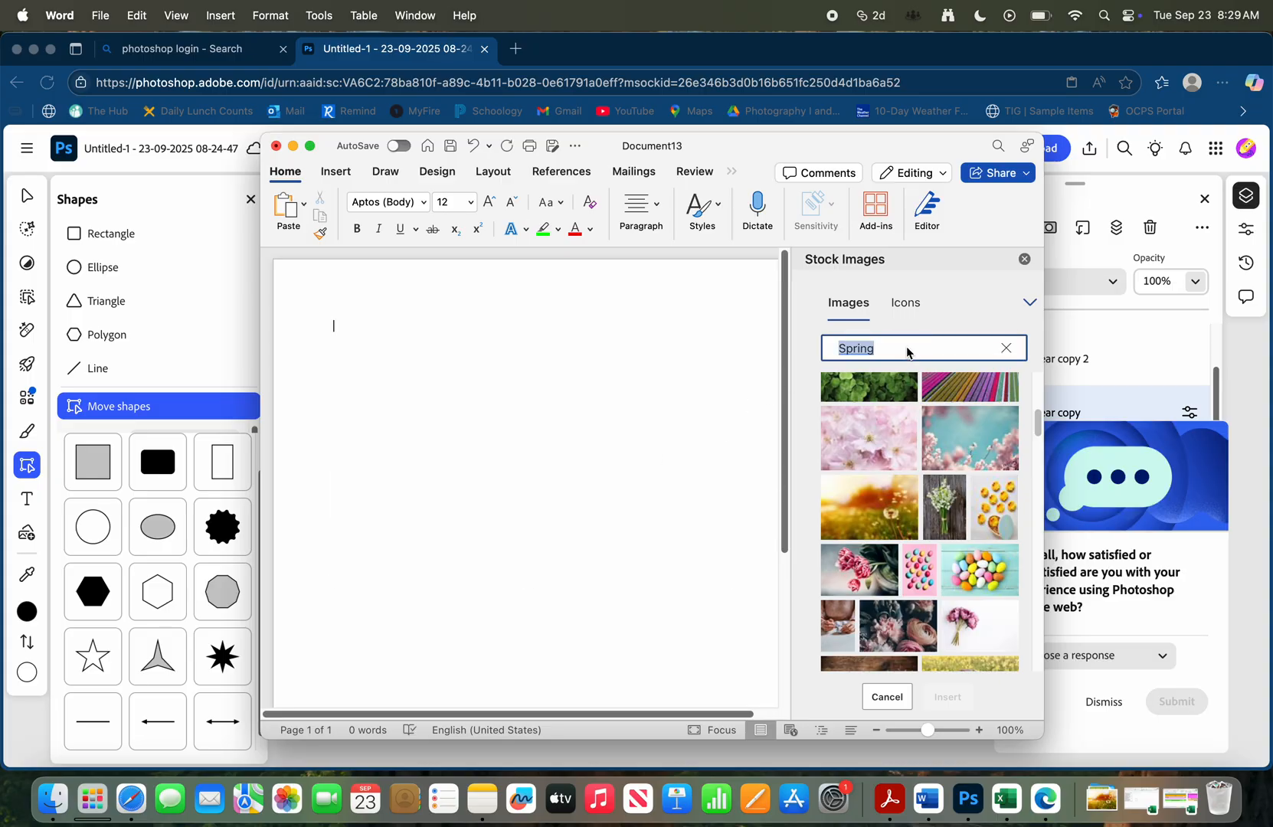
text(summer)
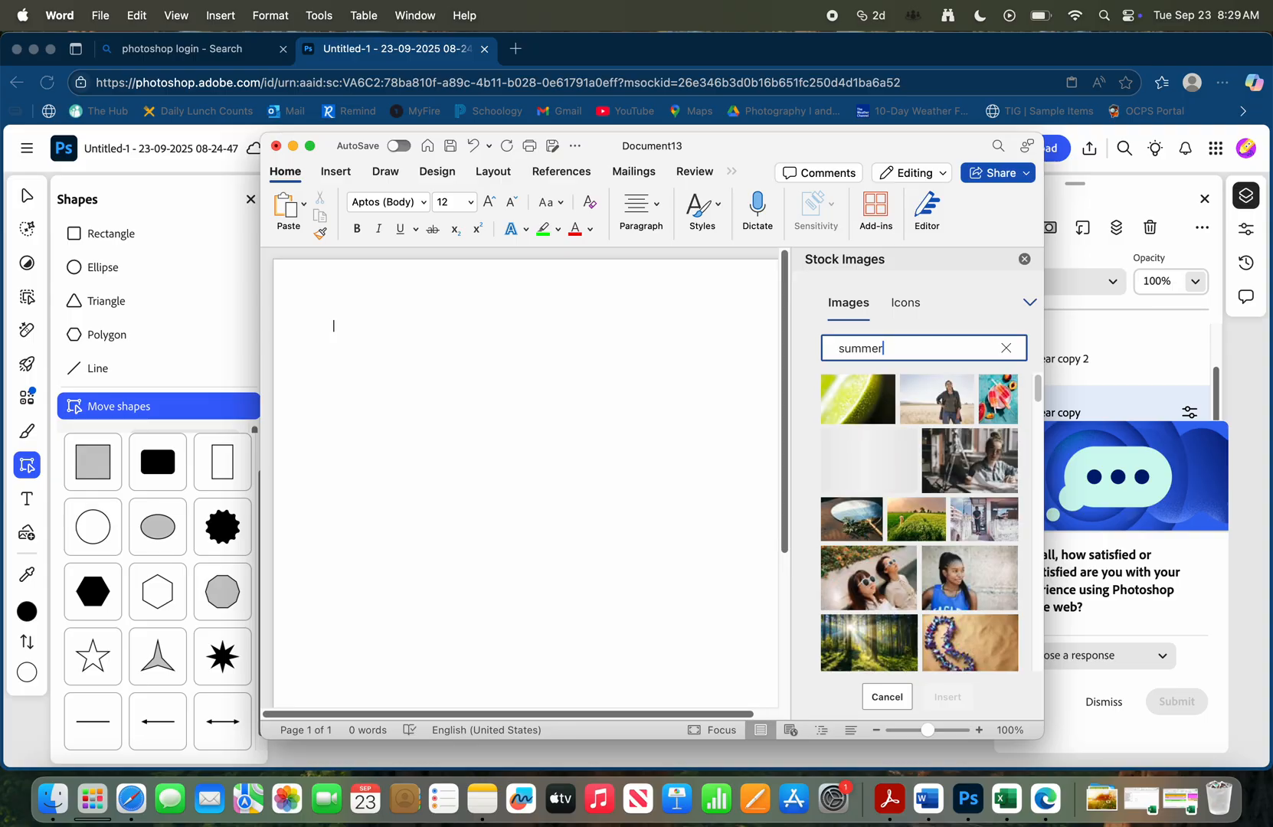
Insert the aerial stock photo of a beach with green waves into the document
scroll(956, 481, down, 5)
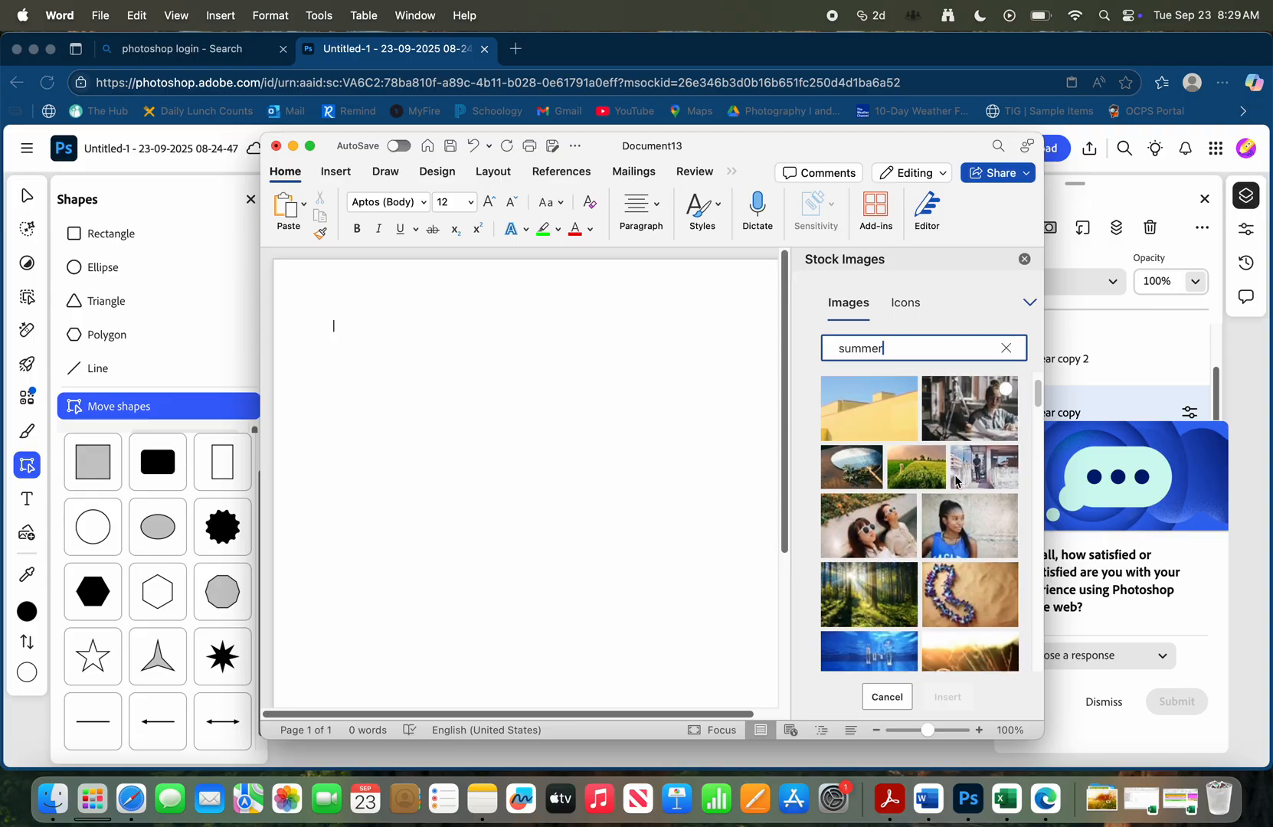
scroll(957, 482, down, 5)
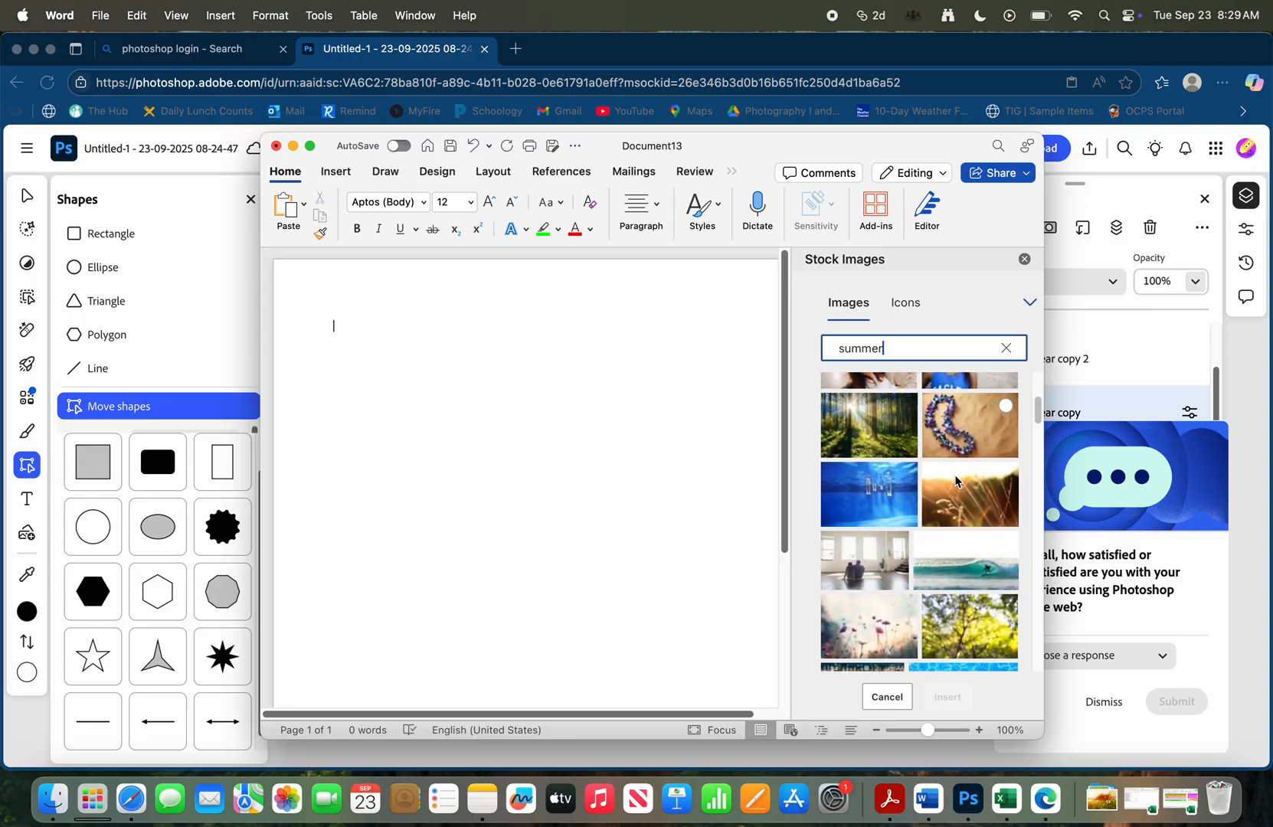
scroll(956, 482, down, 3)
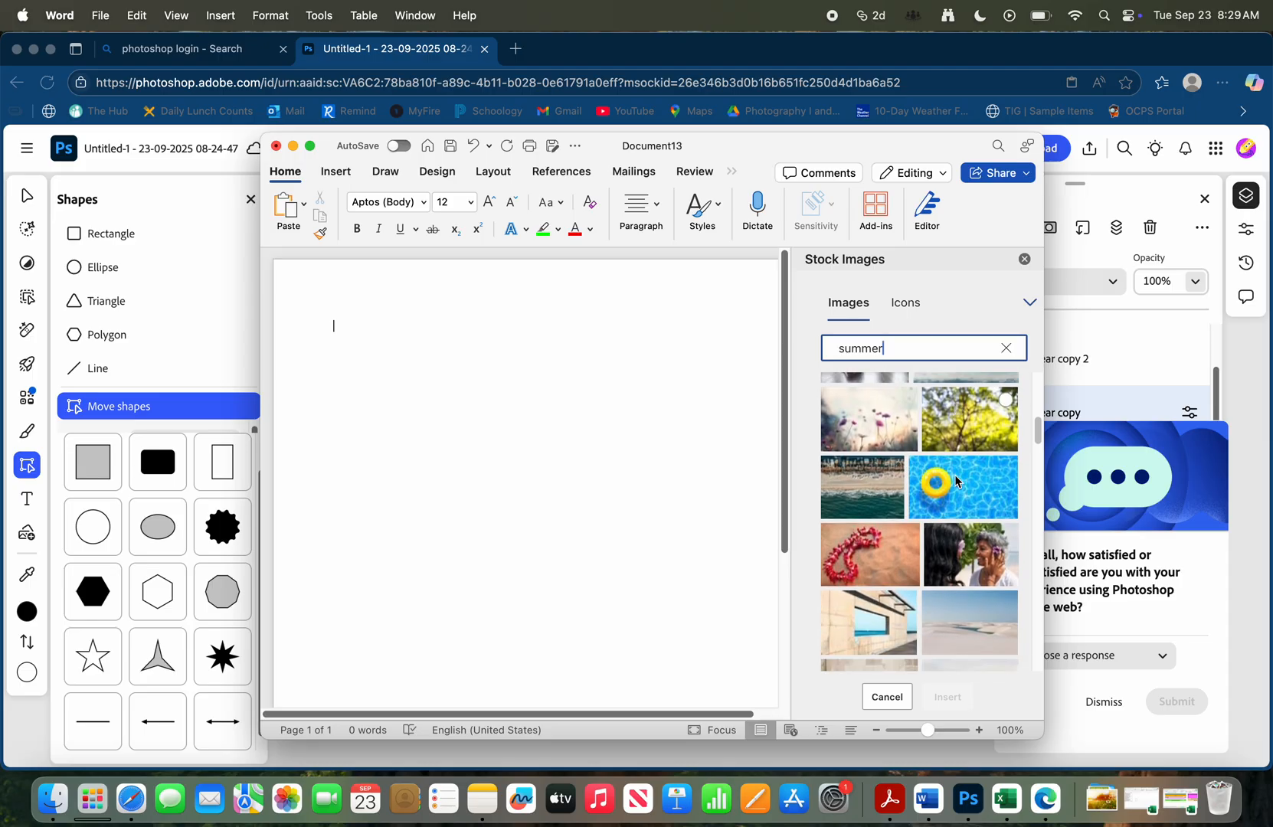
click(868, 420)
click(948, 696)
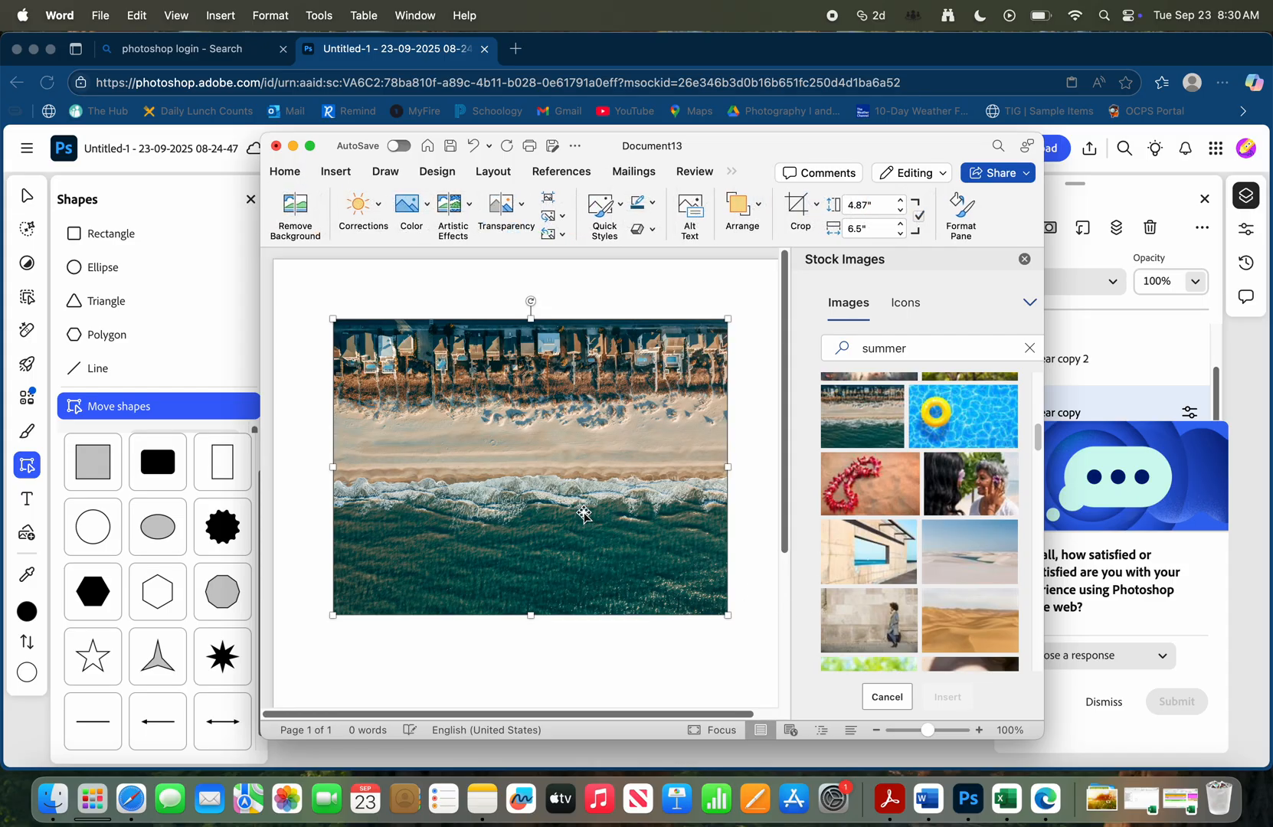
Save the aerial beach photo as a picture file named "summer"
right_click(540, 460)
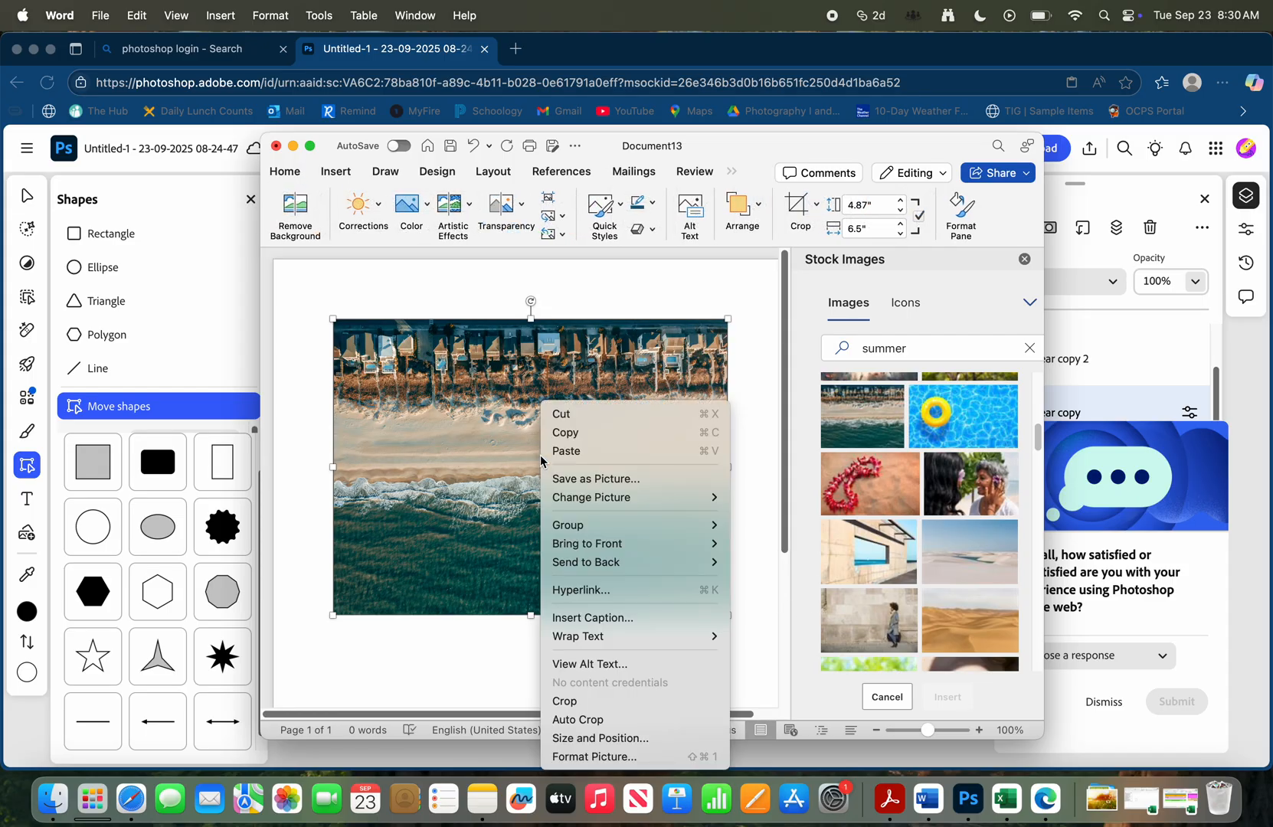
click(610, 478)
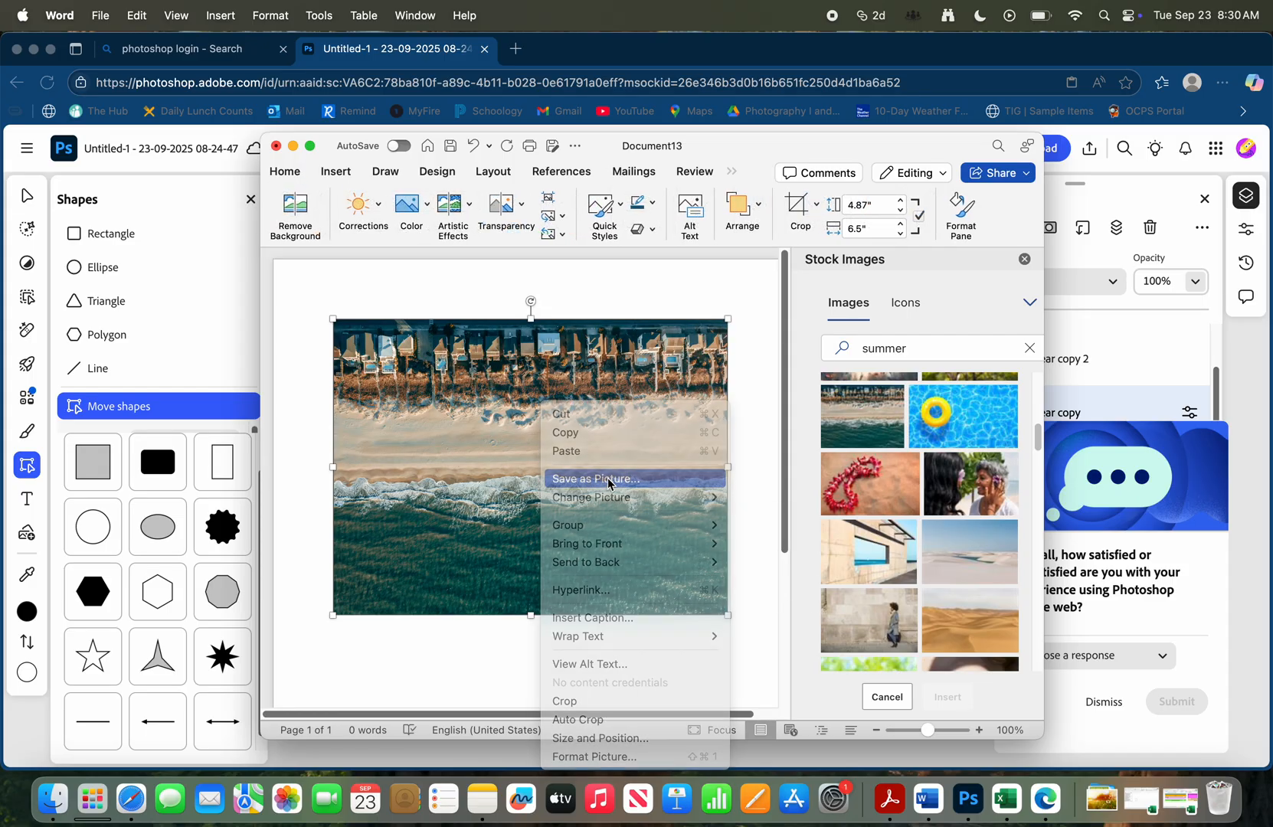
text(summer)
key(Return)
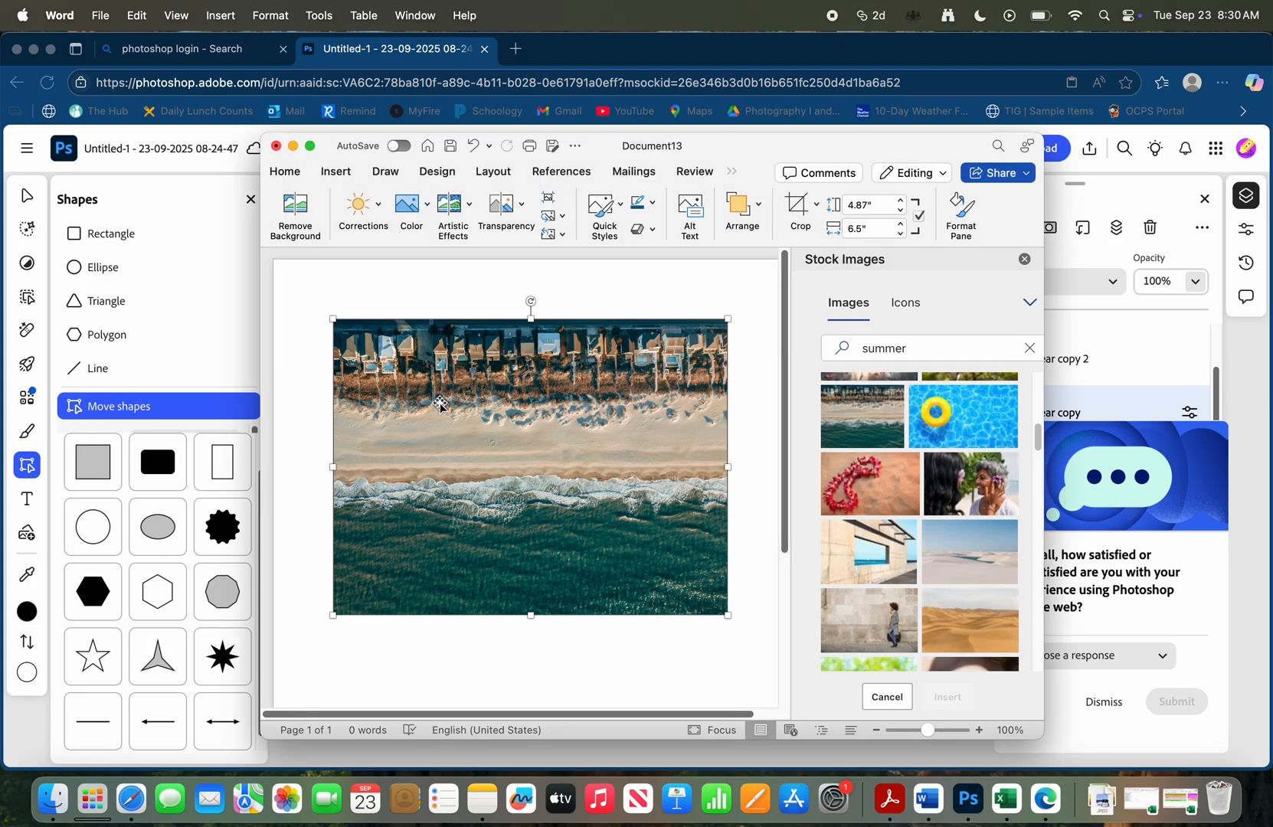
Delete the beach photo from the document and search the stock images for "autumn"
key(BackSpace)
click(907, 357)
double_click(908, 358)
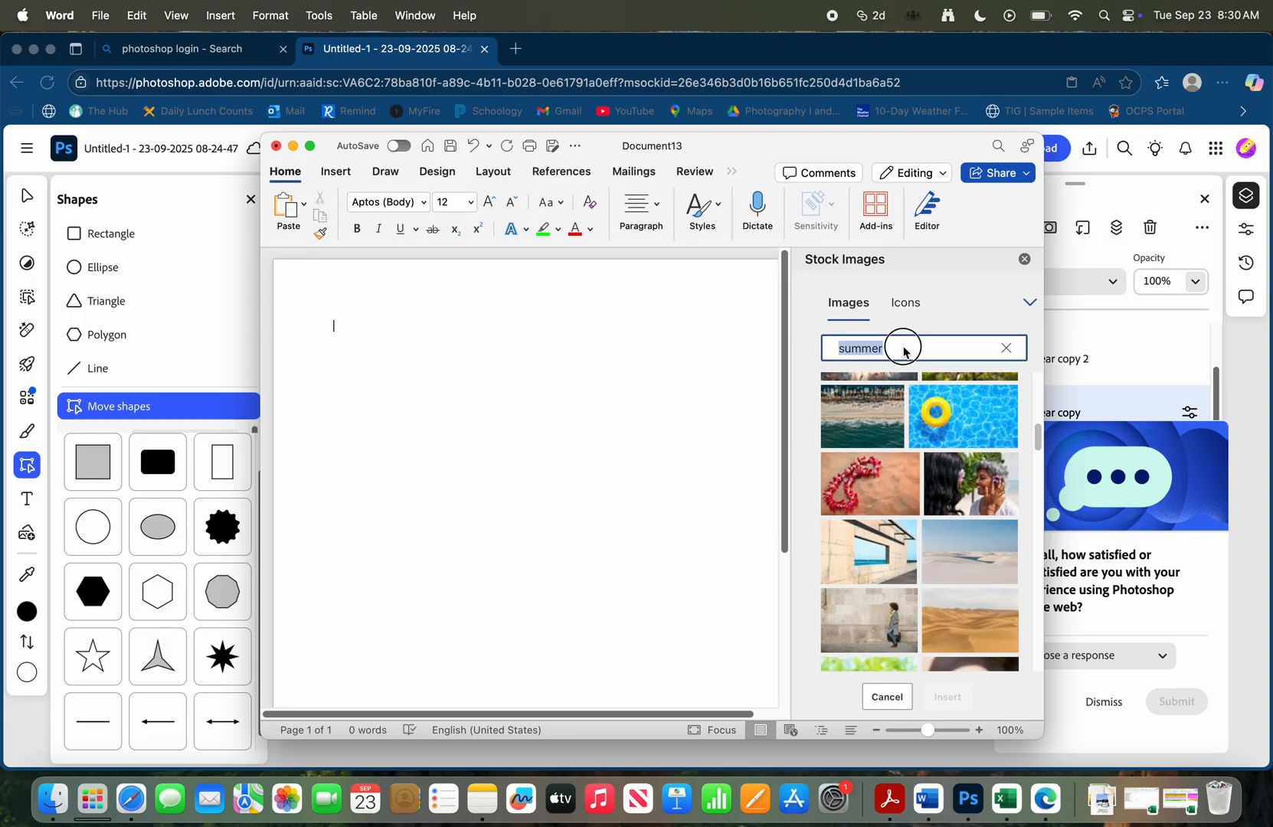
text(autumn)
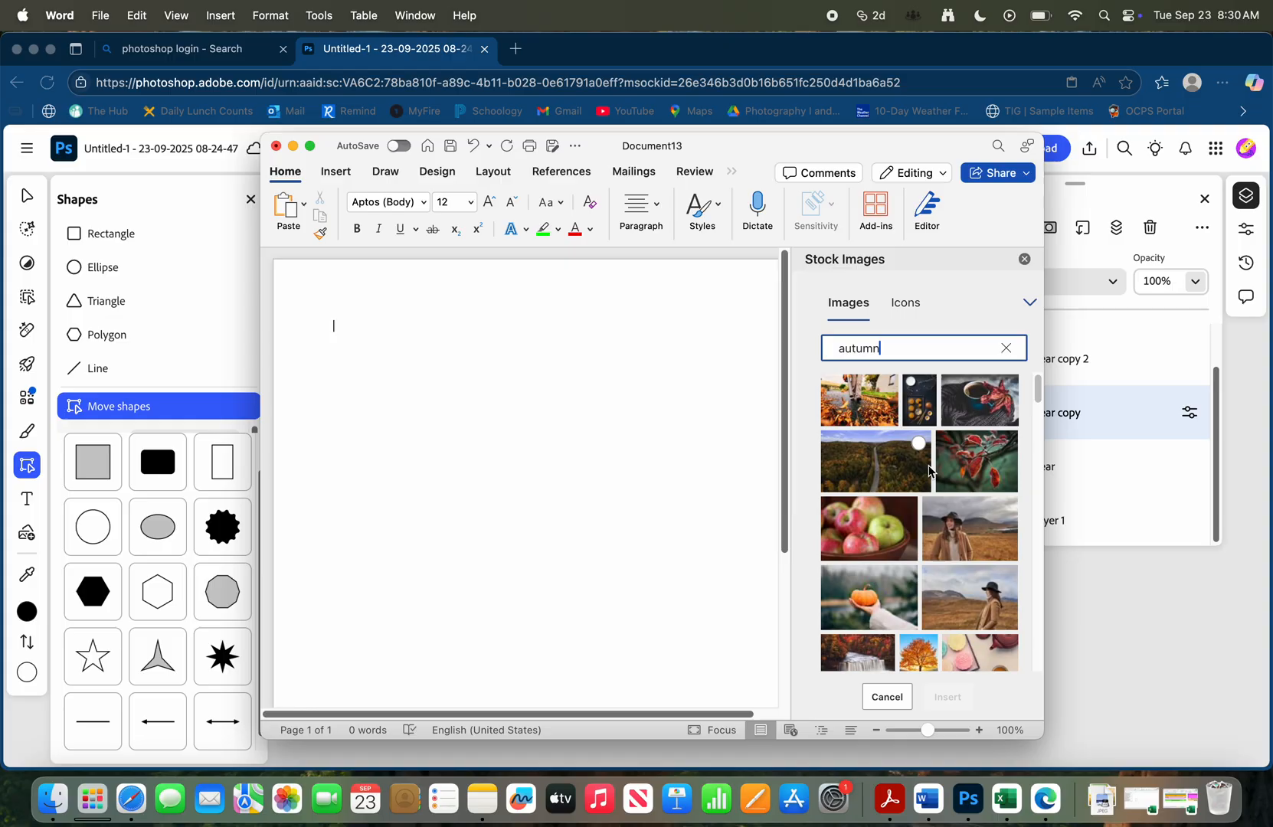
Insert the stock photo of red-orange maple leaves on a branch into the document
scroll(929, 469, down, 5)
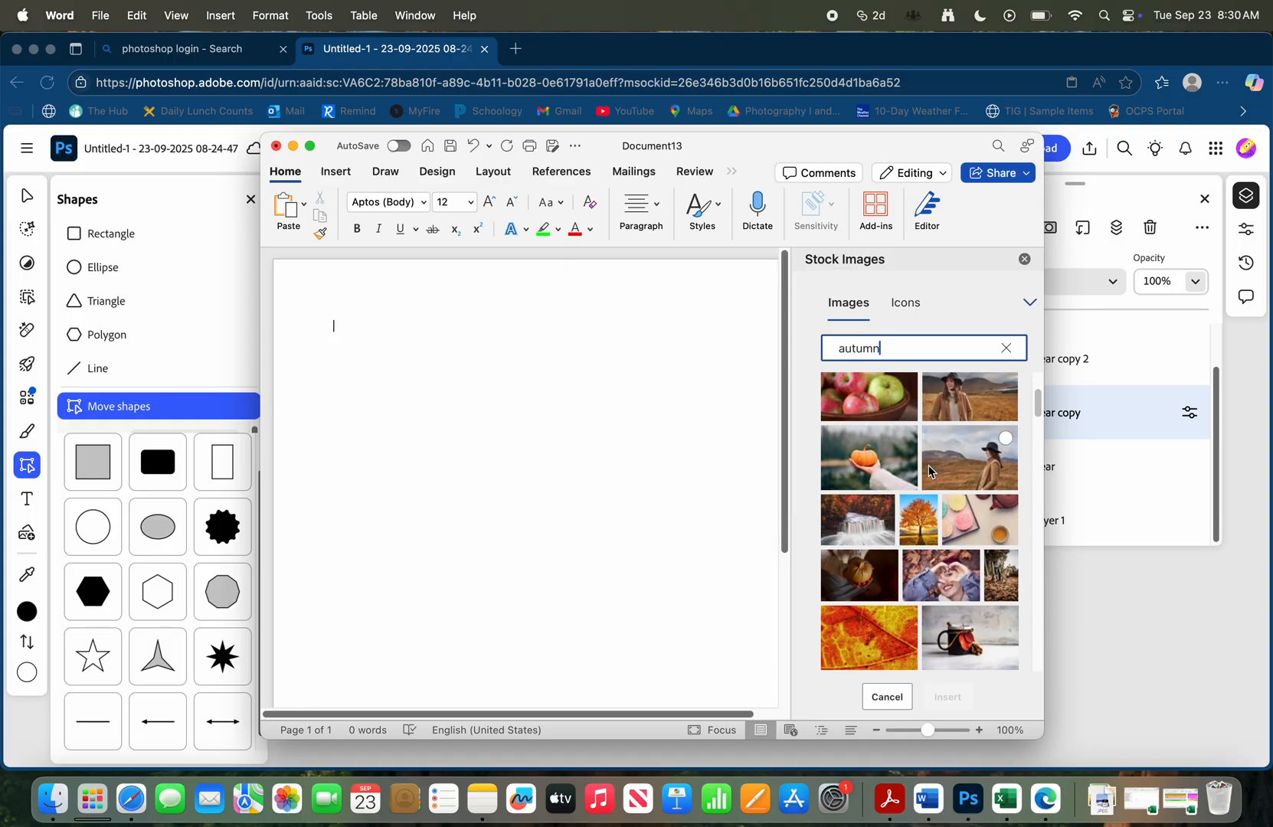
scroll(928, 468, down, 5)
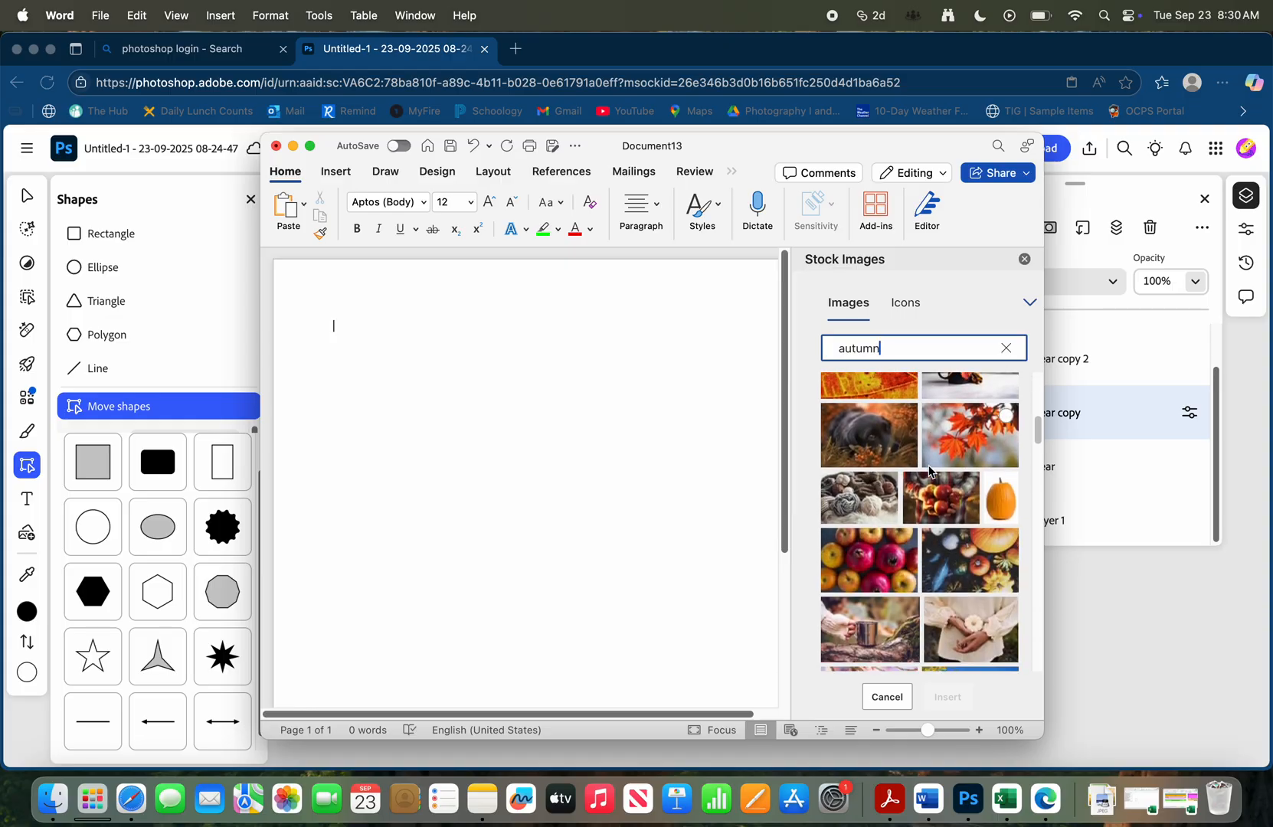
click(981, 425)
click(949, 697)
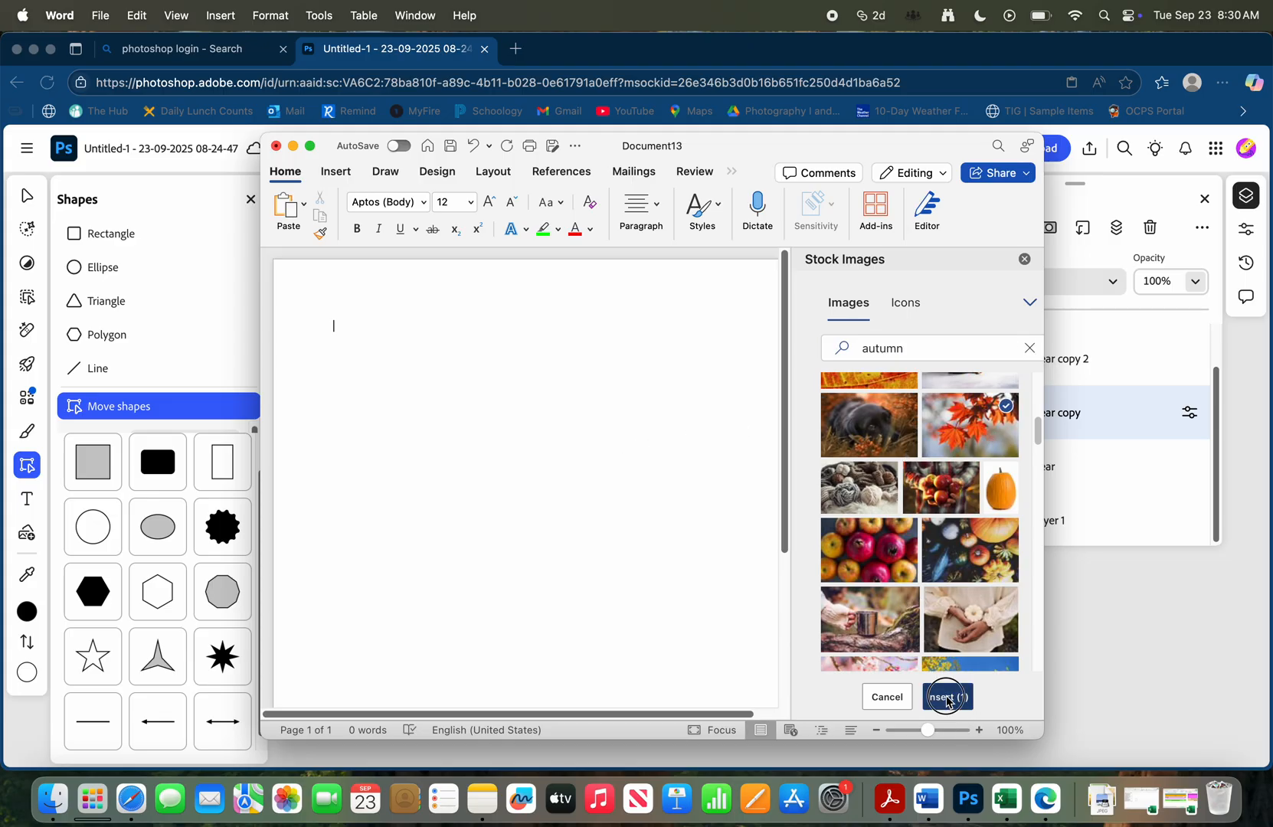
Save the maple leaves photo as a JPEG picture named "fall" in the Downloads folder
right_click(565, 386)
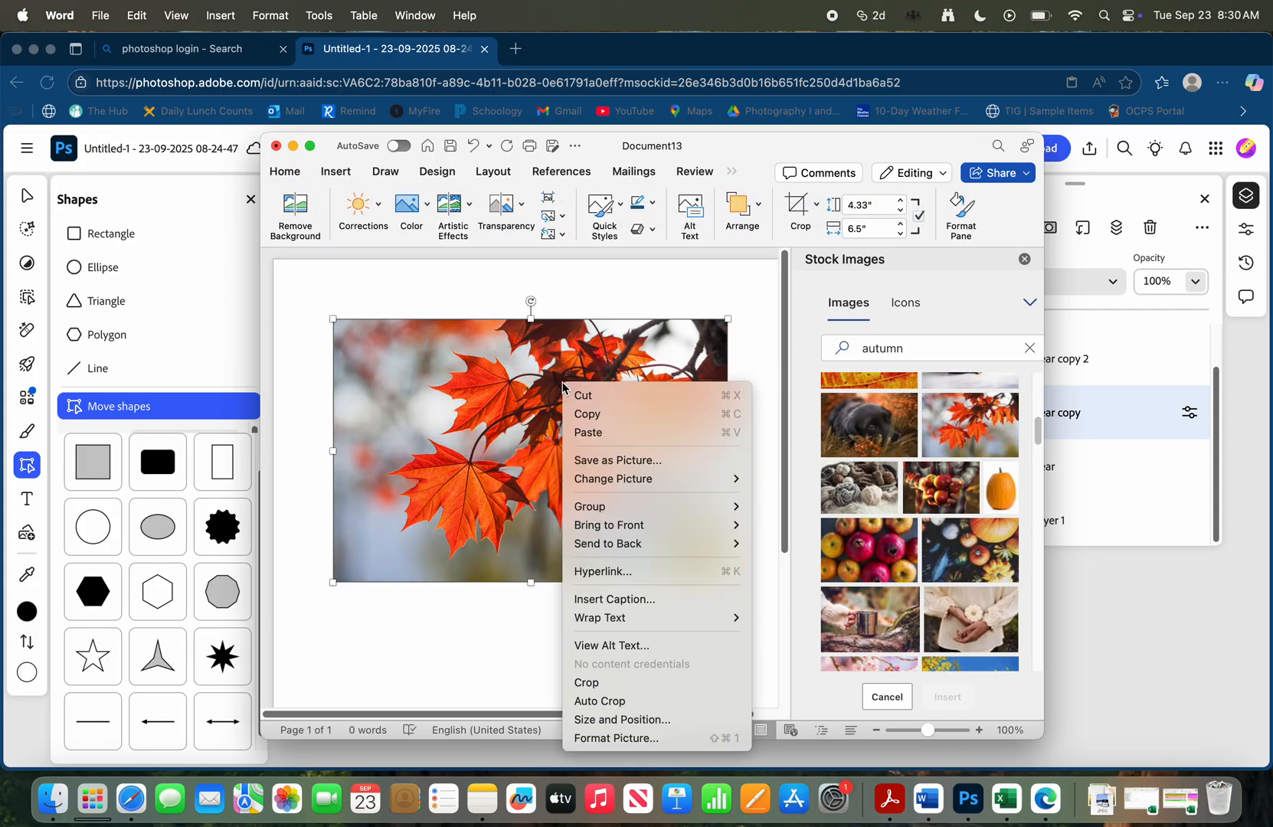
click(638, 463)
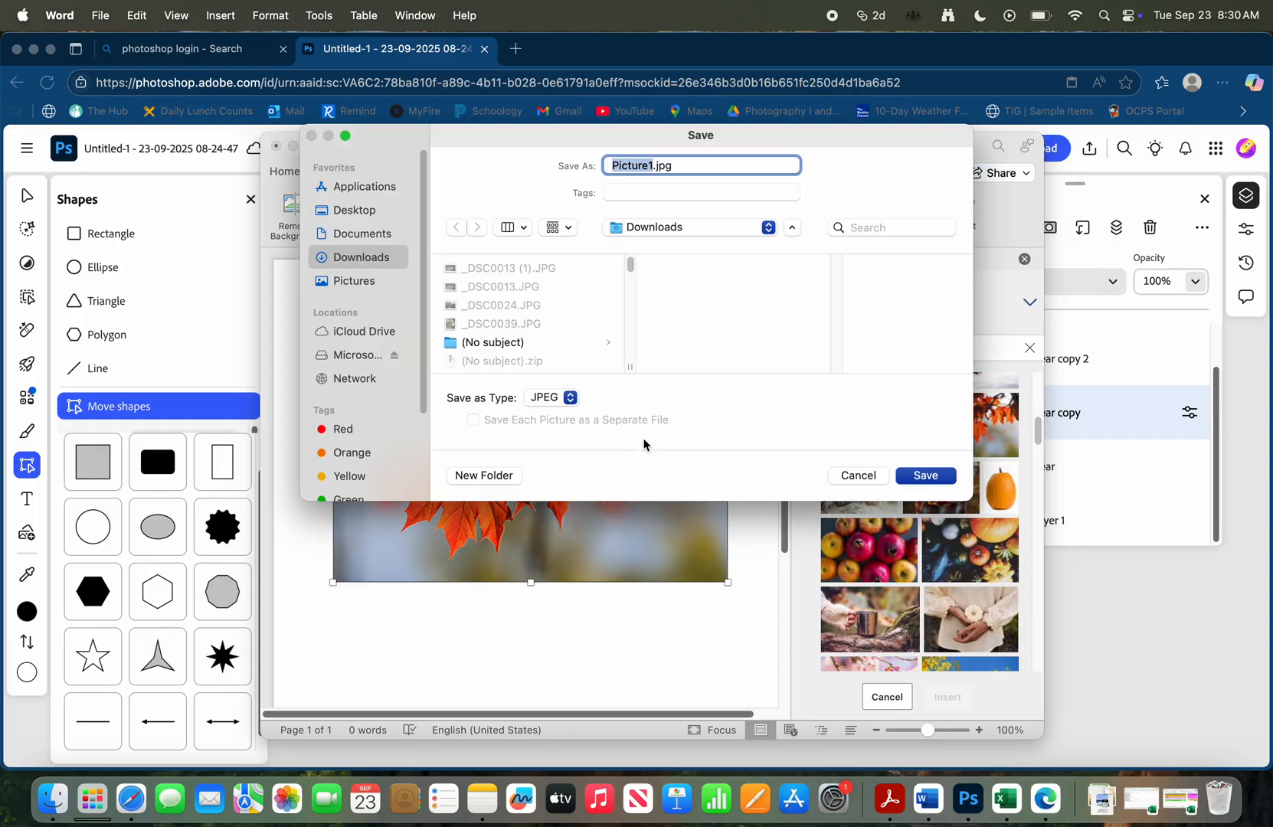
text(fall)
key(Return)
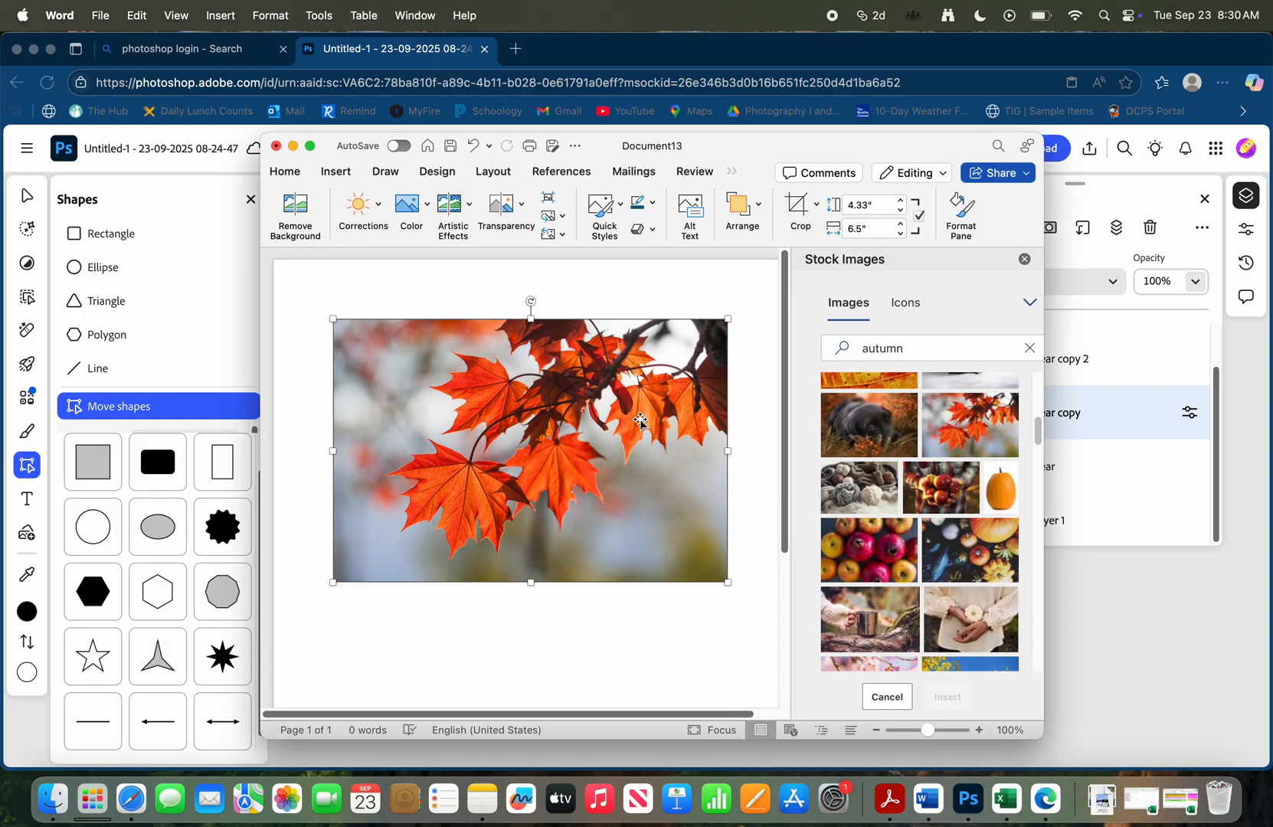
Remove the maple leaves photo from the document and search the stock images for "winter"
key(super+z)
click(941, 343)
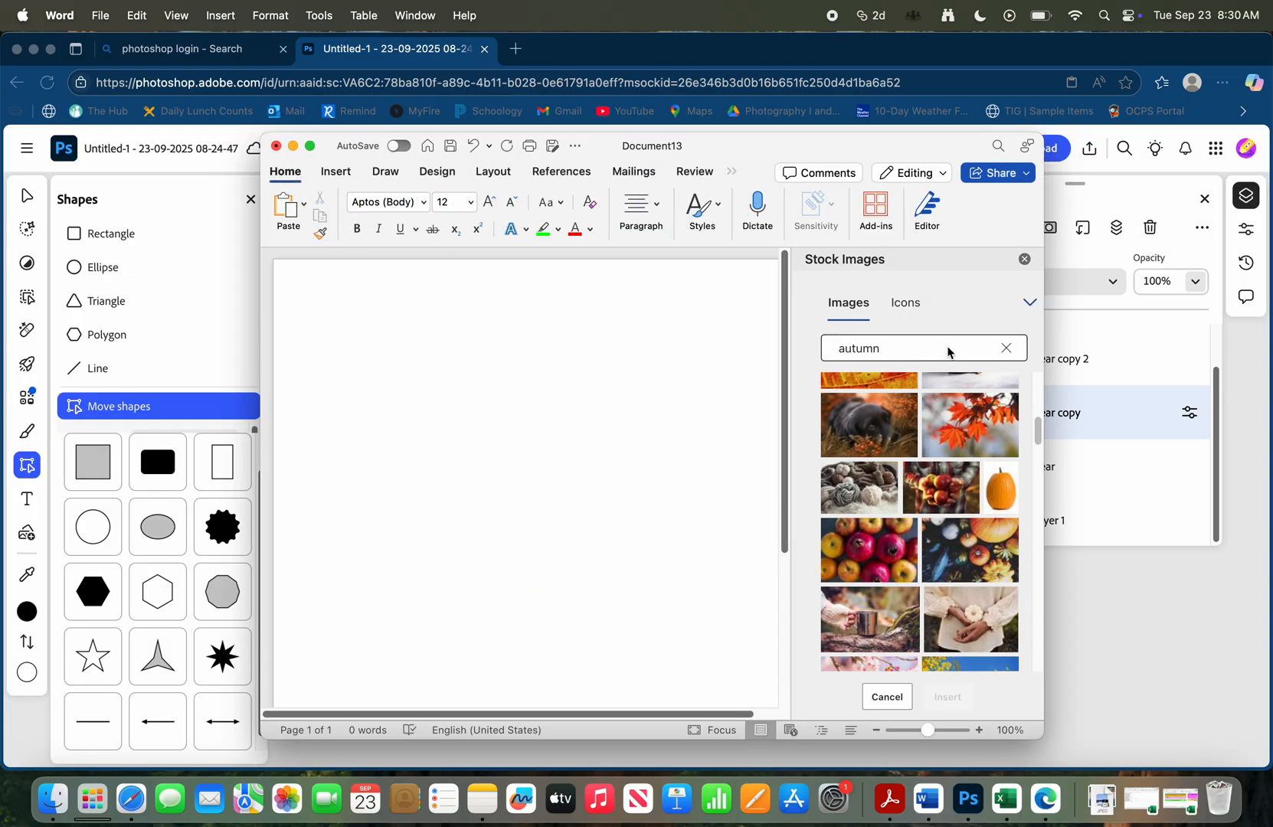
double_click(946, 349)
text(winter)
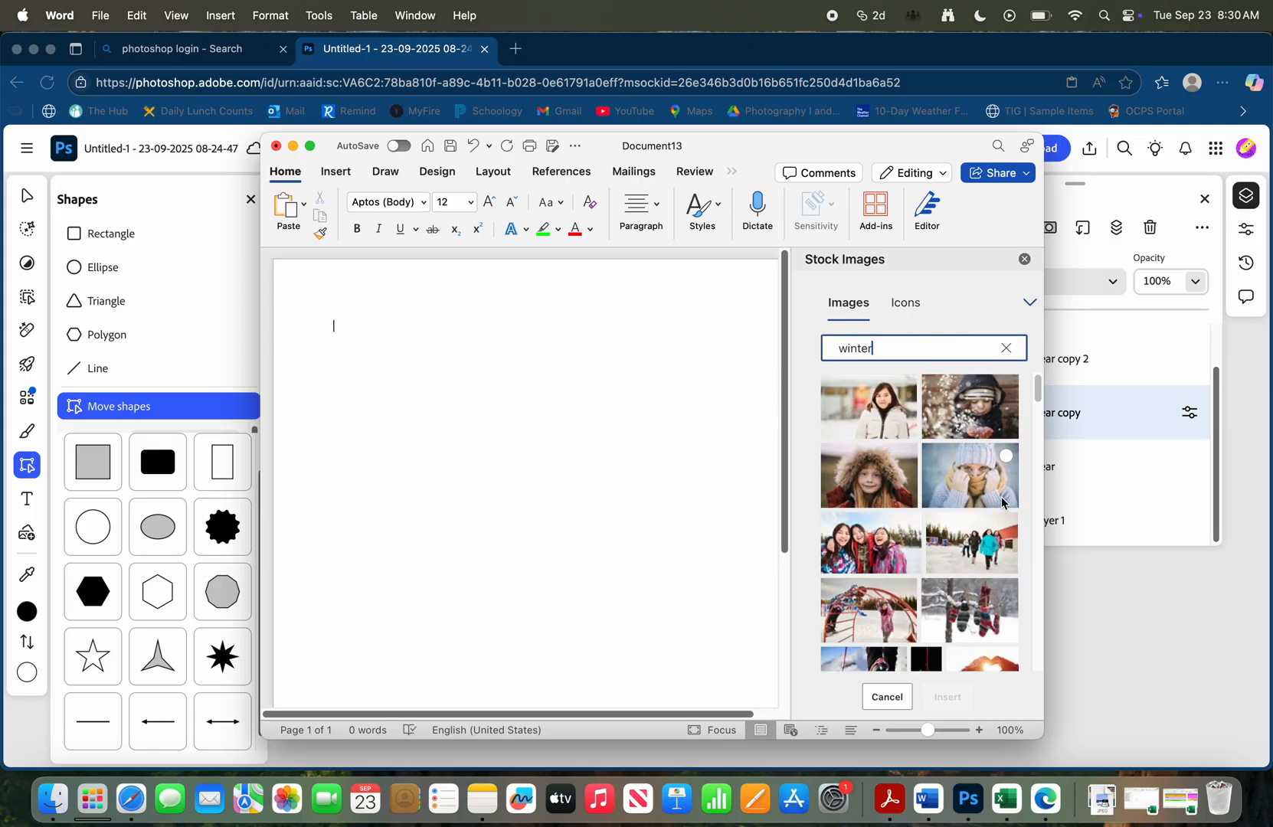
Insert the stock photo of a snowy evergreen forest into the document
scroll(965, 526, down, 2)
scroll(965, 526, down, 4)
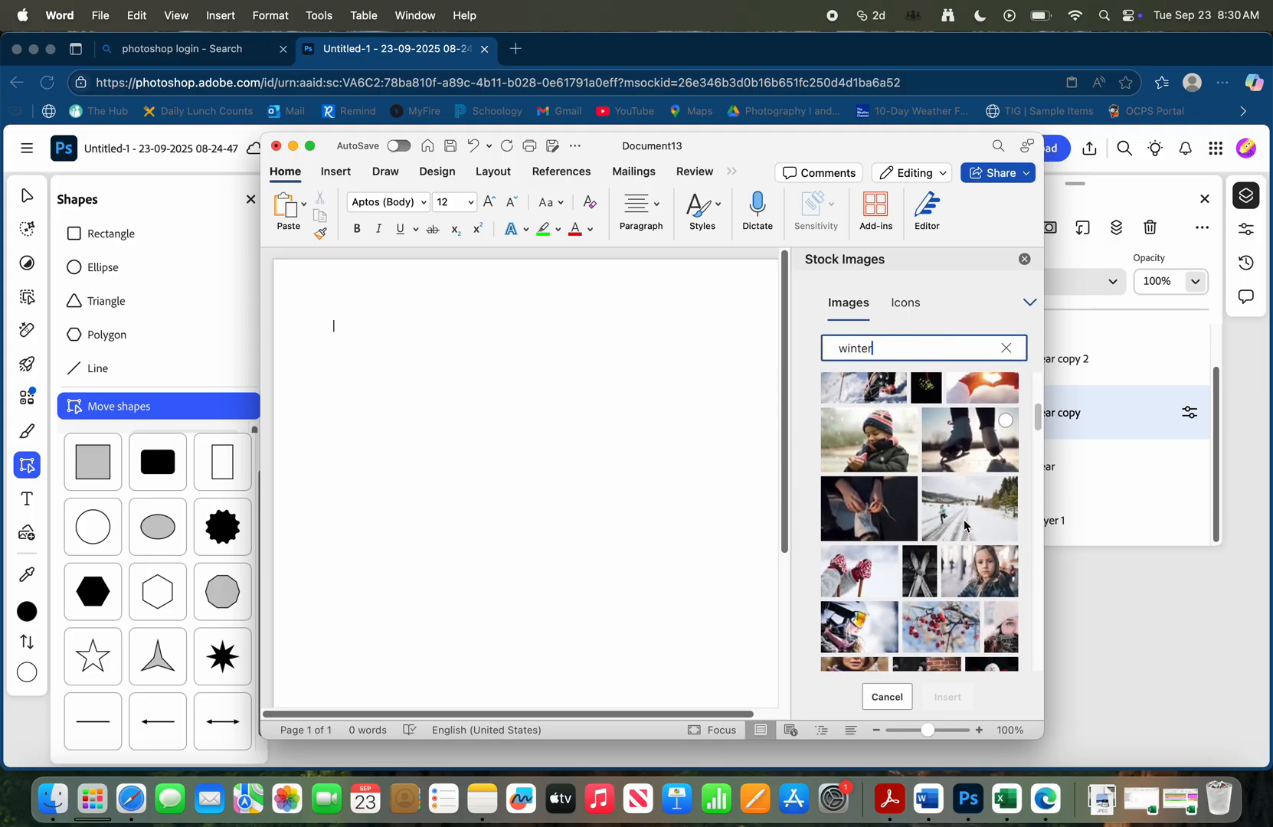
scroll(965, 525, down, 2)
scroll(964, 526, down, 5)
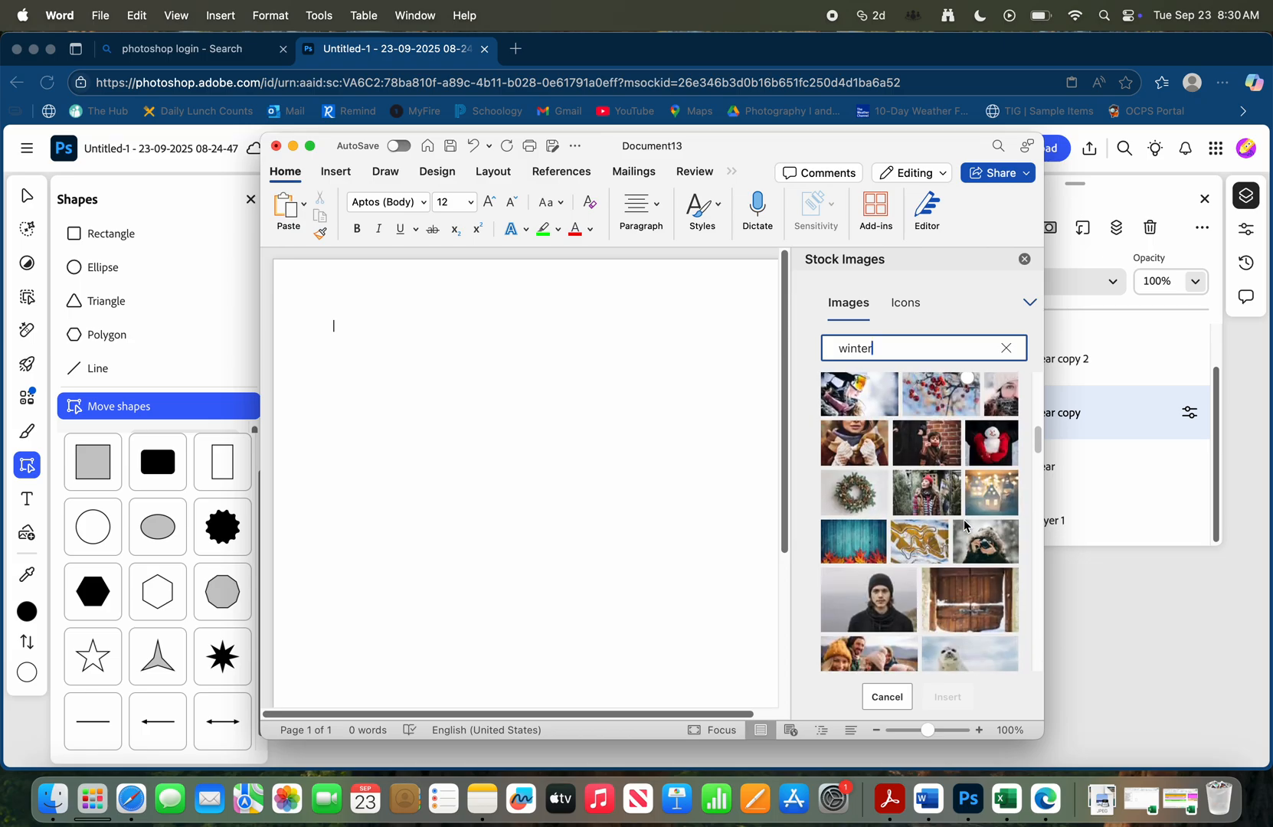
scroll(965, 525, down, 1)
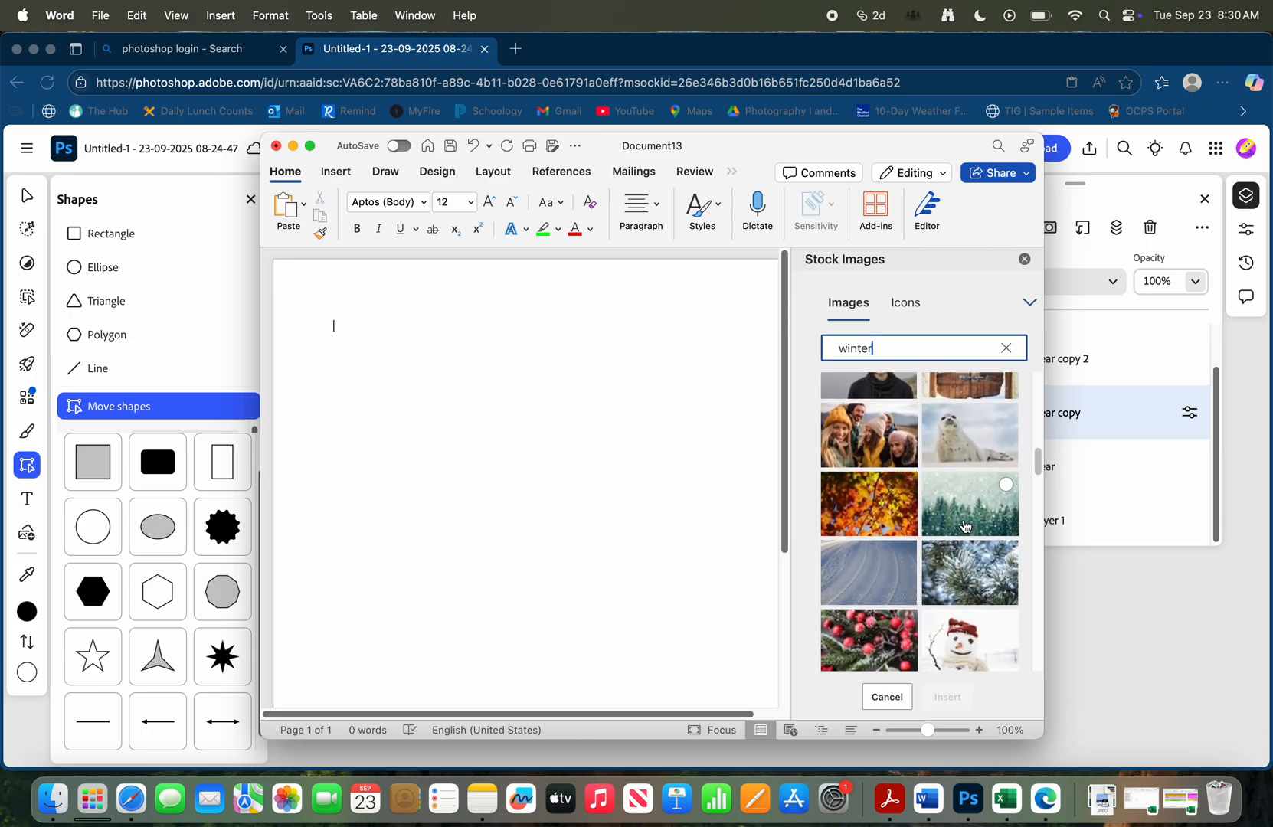
click(965, 526)
click(965, 697)
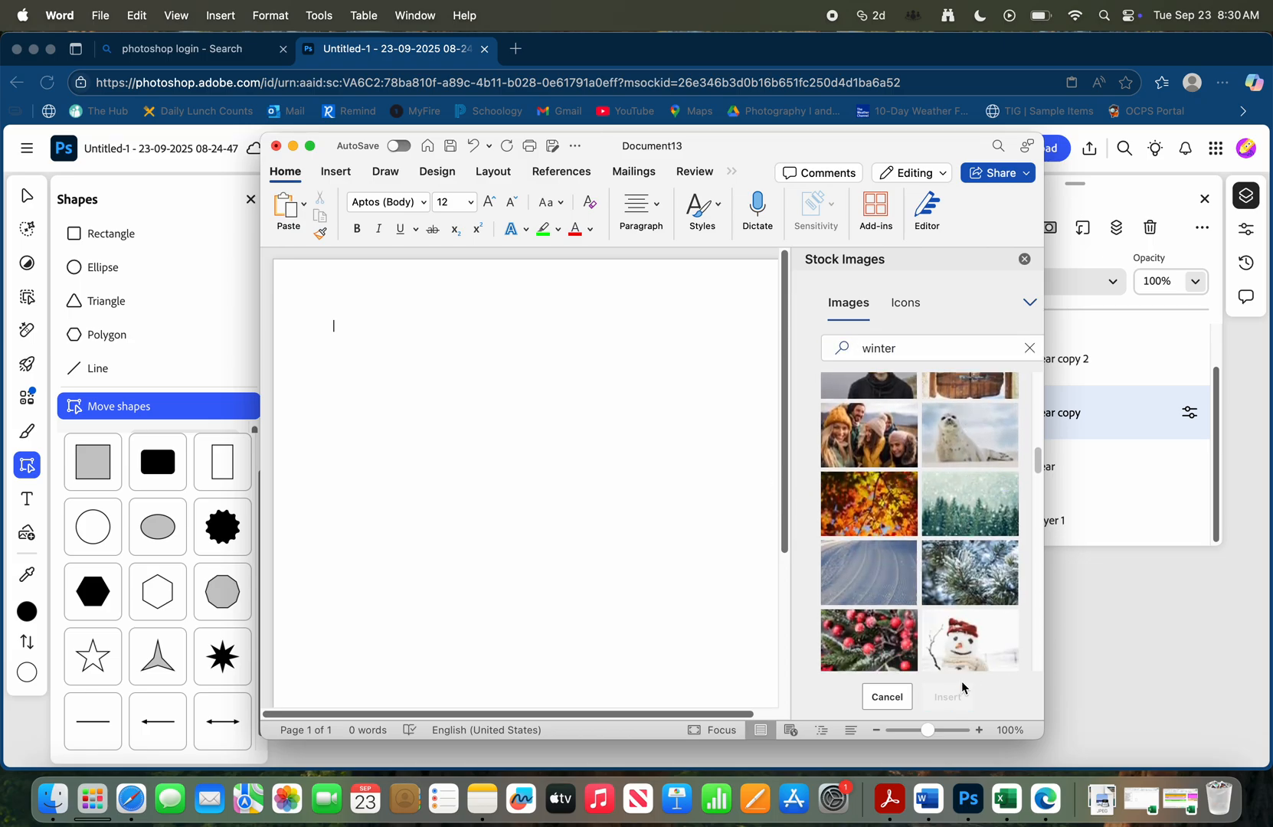
Save the snowy forest photo as a JPEG picture named "winter" in the Downloads folder and minimize the Word window
right_click(620, 479)
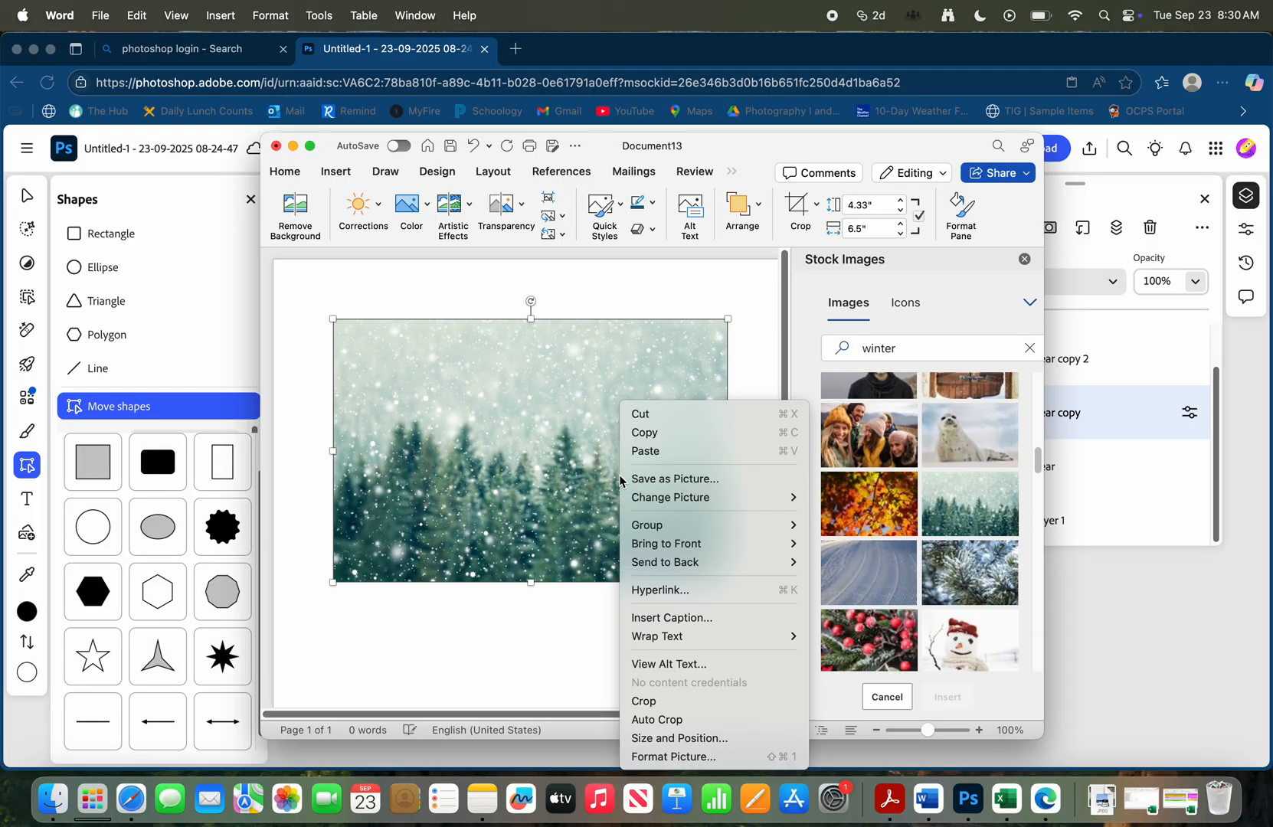
click(712, 479)
text(winter)
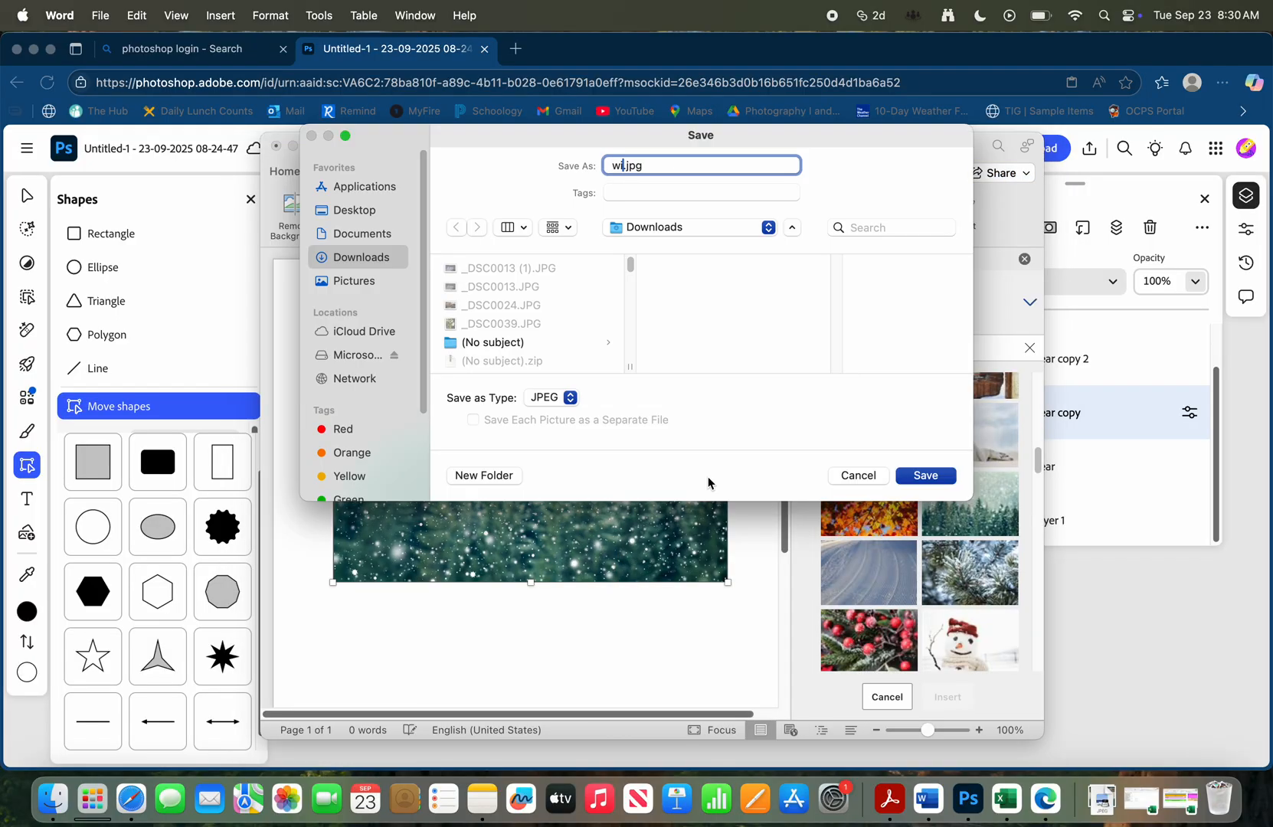
key(Return)
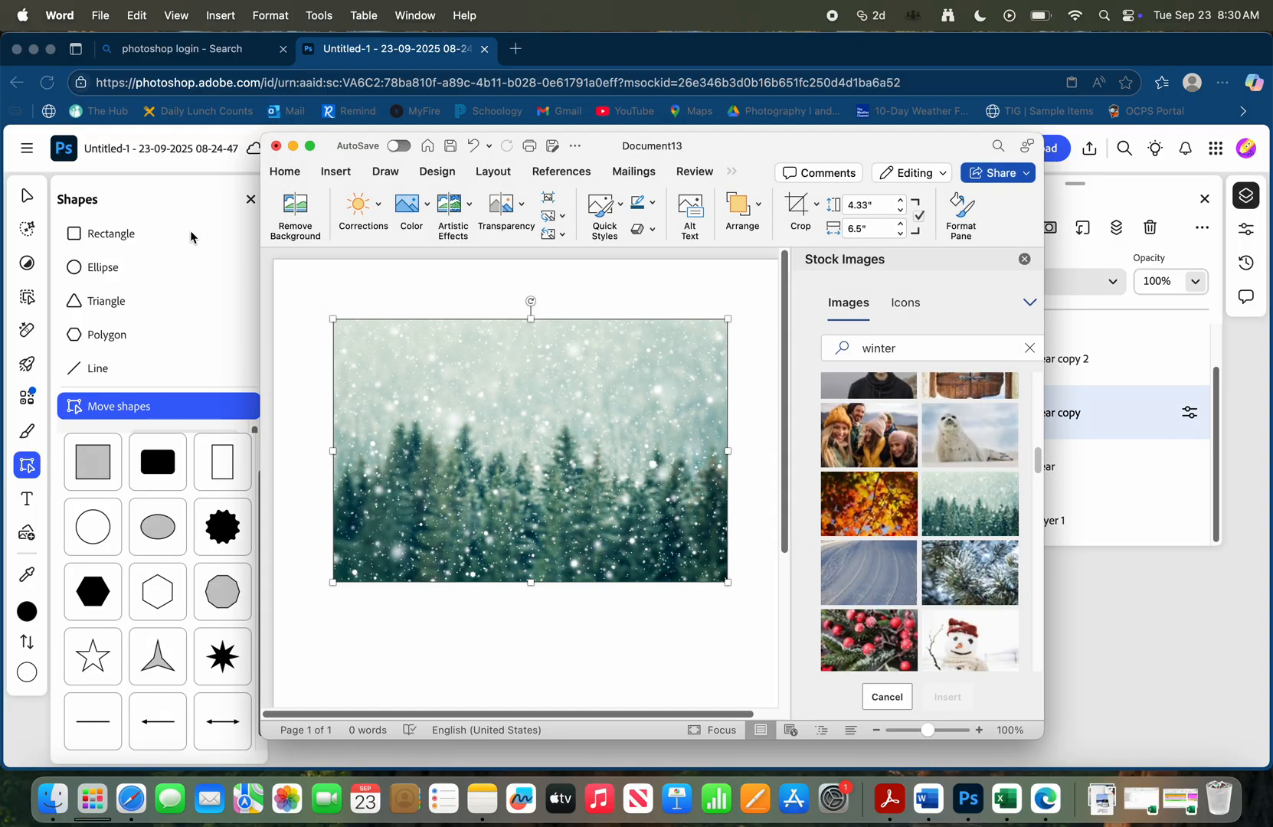
click(292, 146)
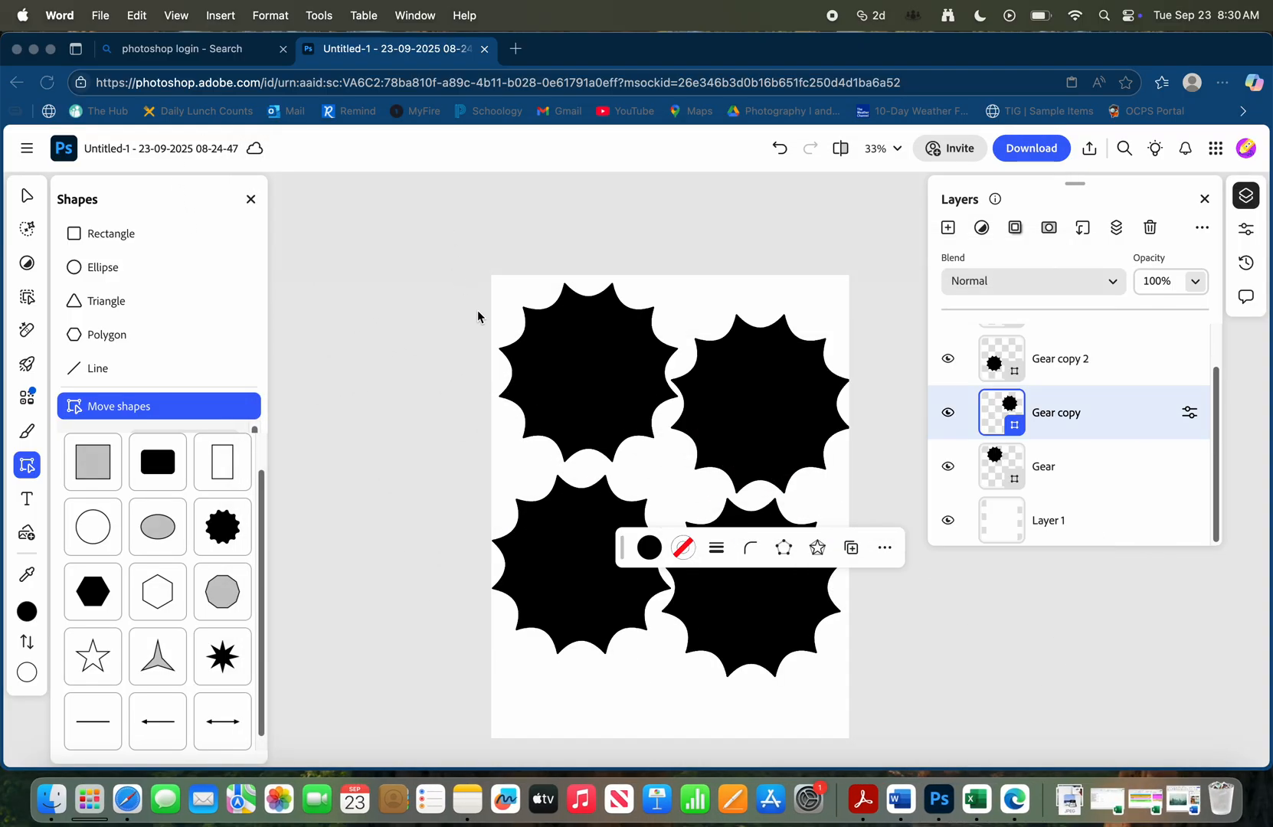
Open the Downloads folder in Finder and place spring.jpg on the Photoshop page
click(51, 801)
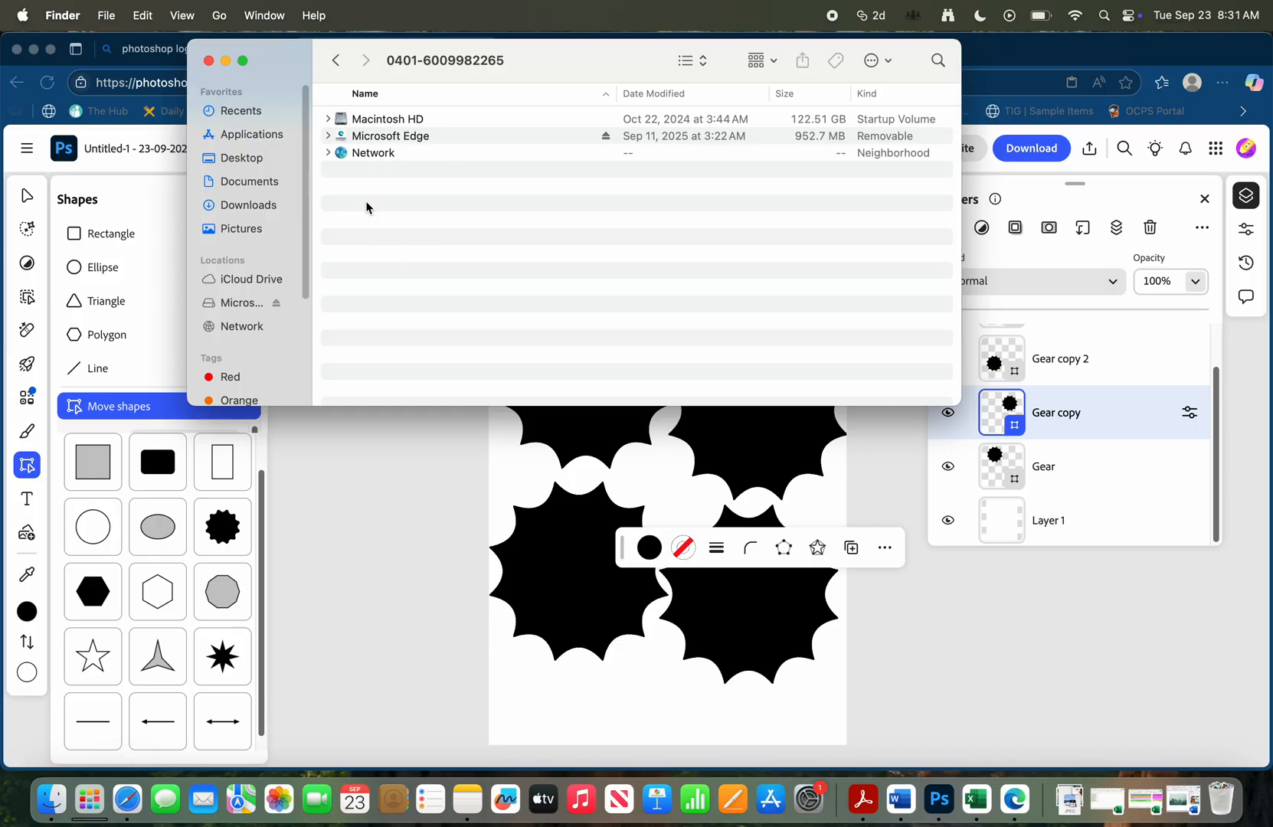
click(224, 208)
click(400, 121)
click(389, 185)
click(404, 119)
click(401, 137)
click(398, 154)
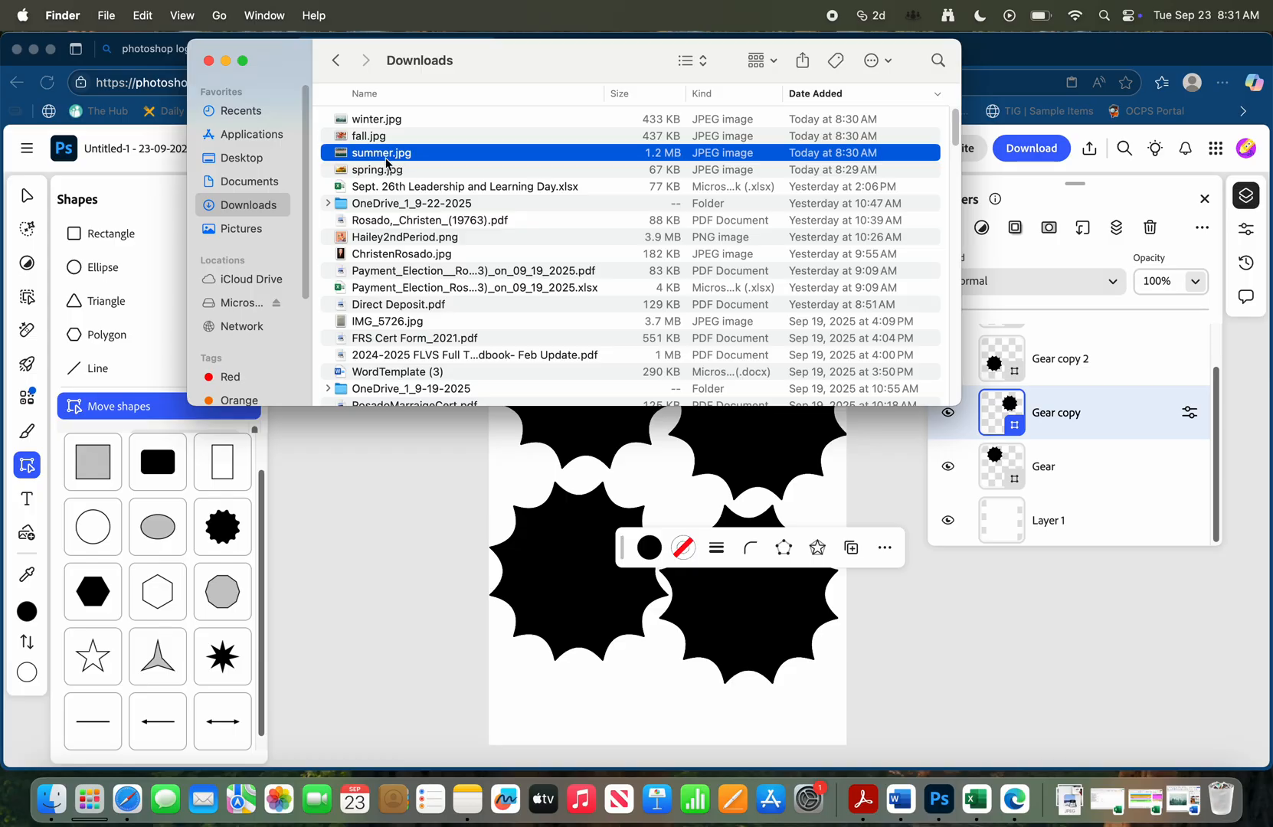
click(421, 140)
click(410, 171)
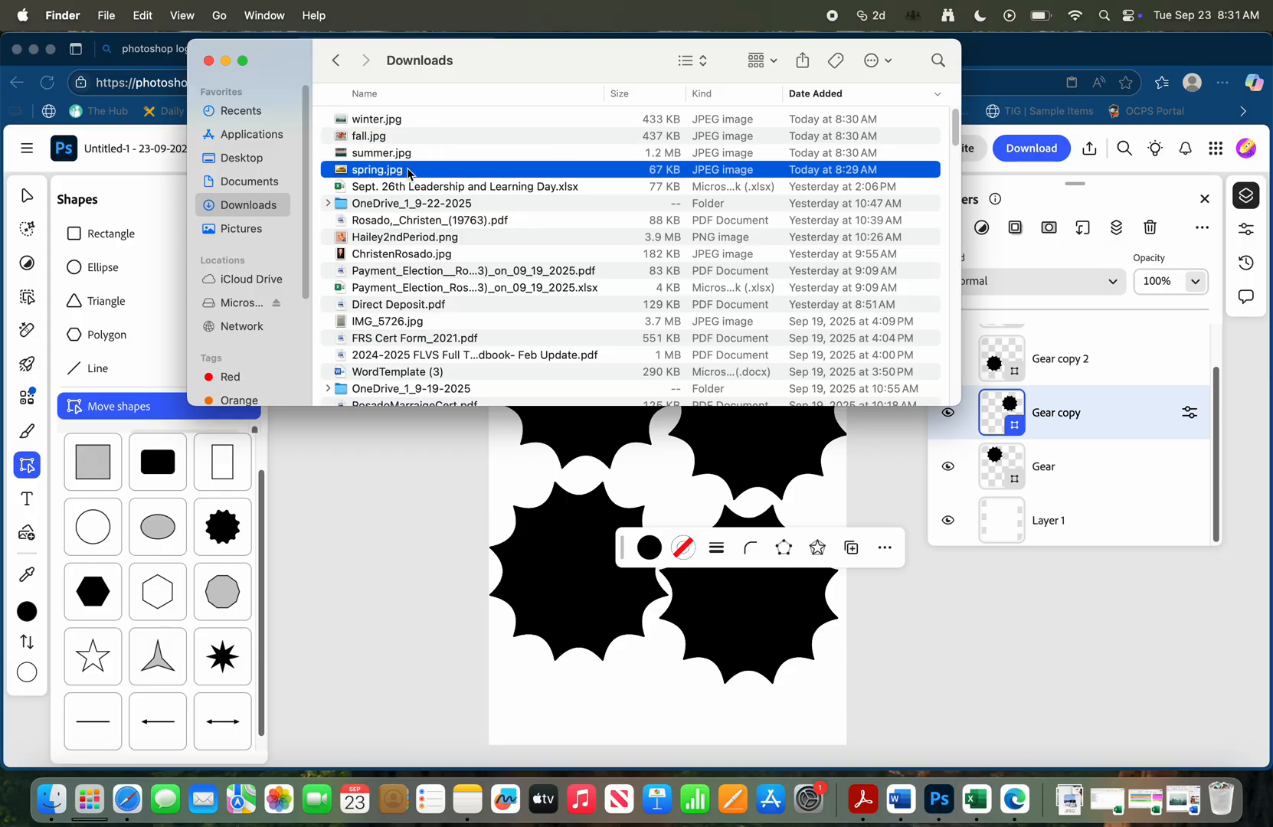
drag(418, 173, 655, 472)
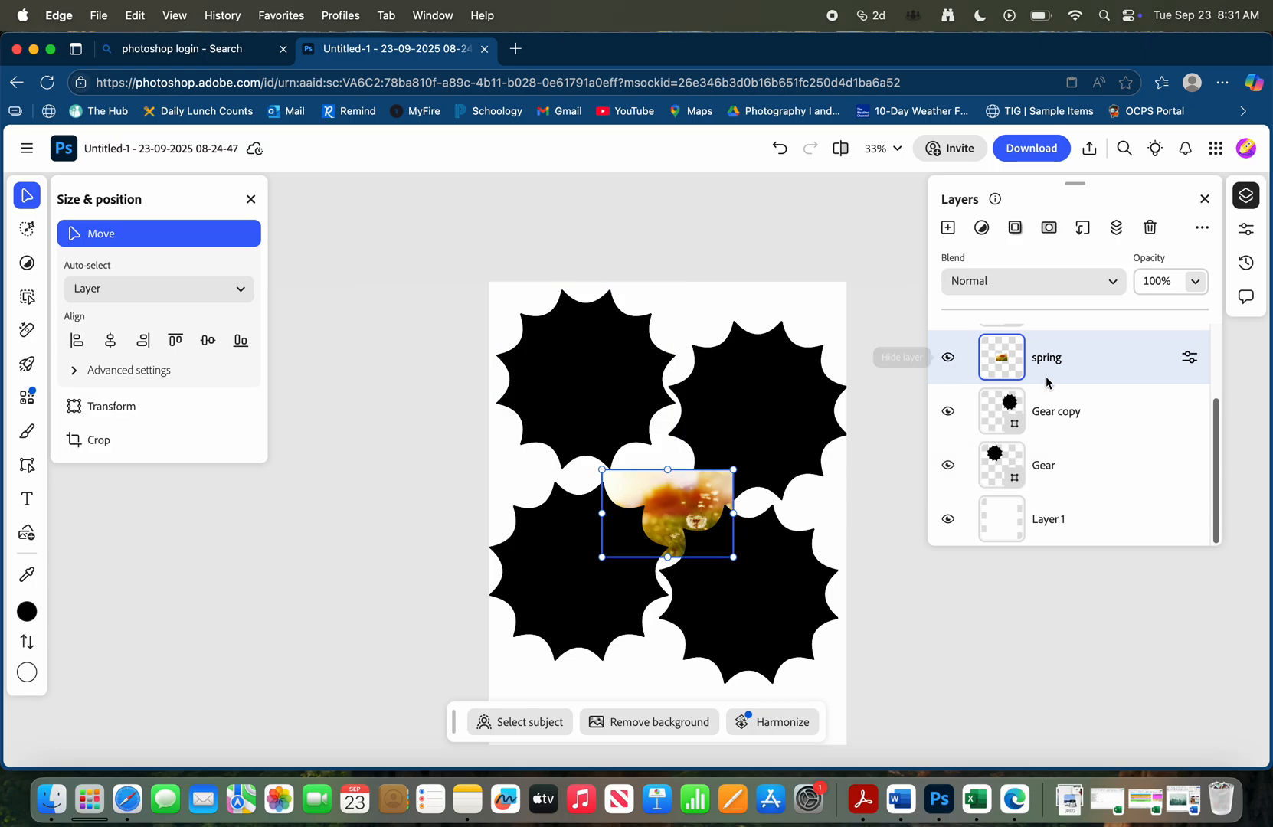
Move the spring layer directly above the Gear layer in the layer stack
scroll(1094, 378, up, 2)
scroll(1088, 394, down, 2)
scroll(1086, 394, up, 2)
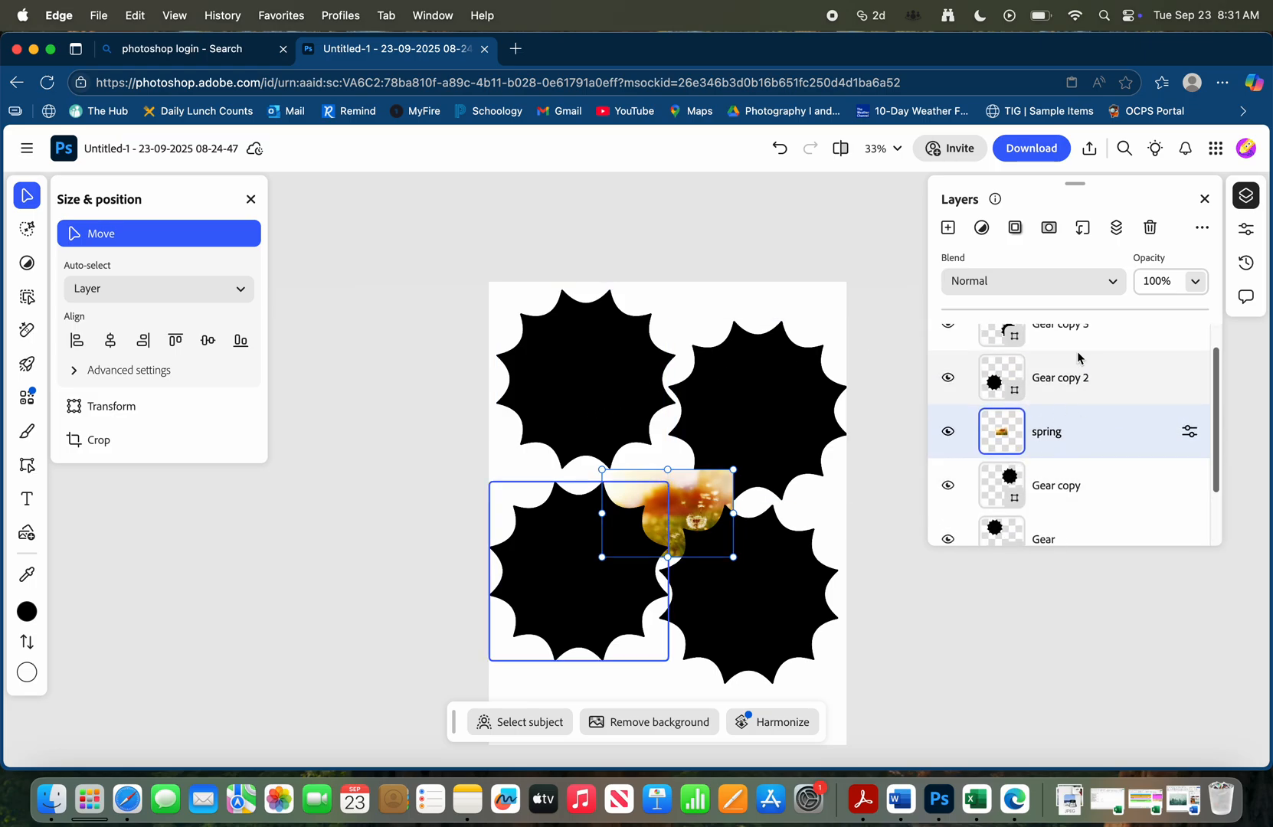
scroll(1103, 498, down, 1)
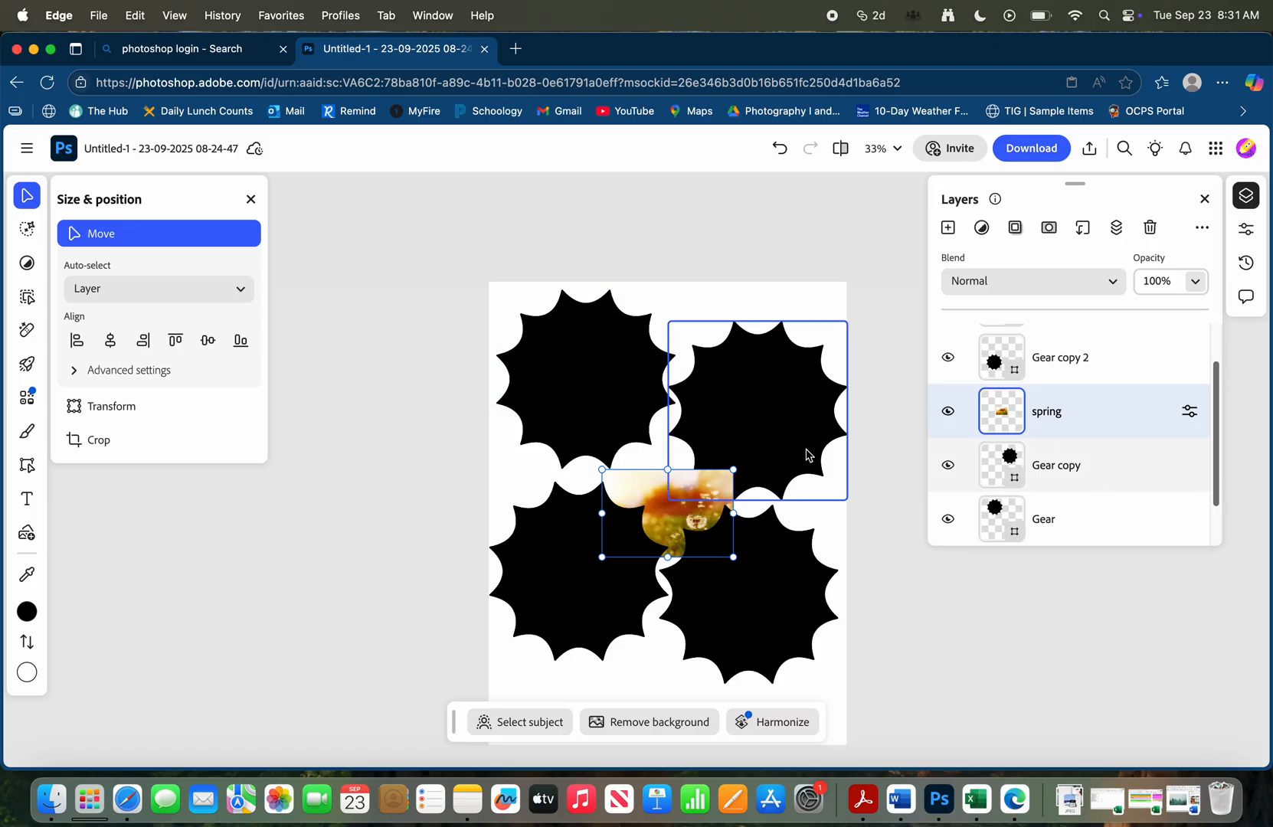
click(570, 346)
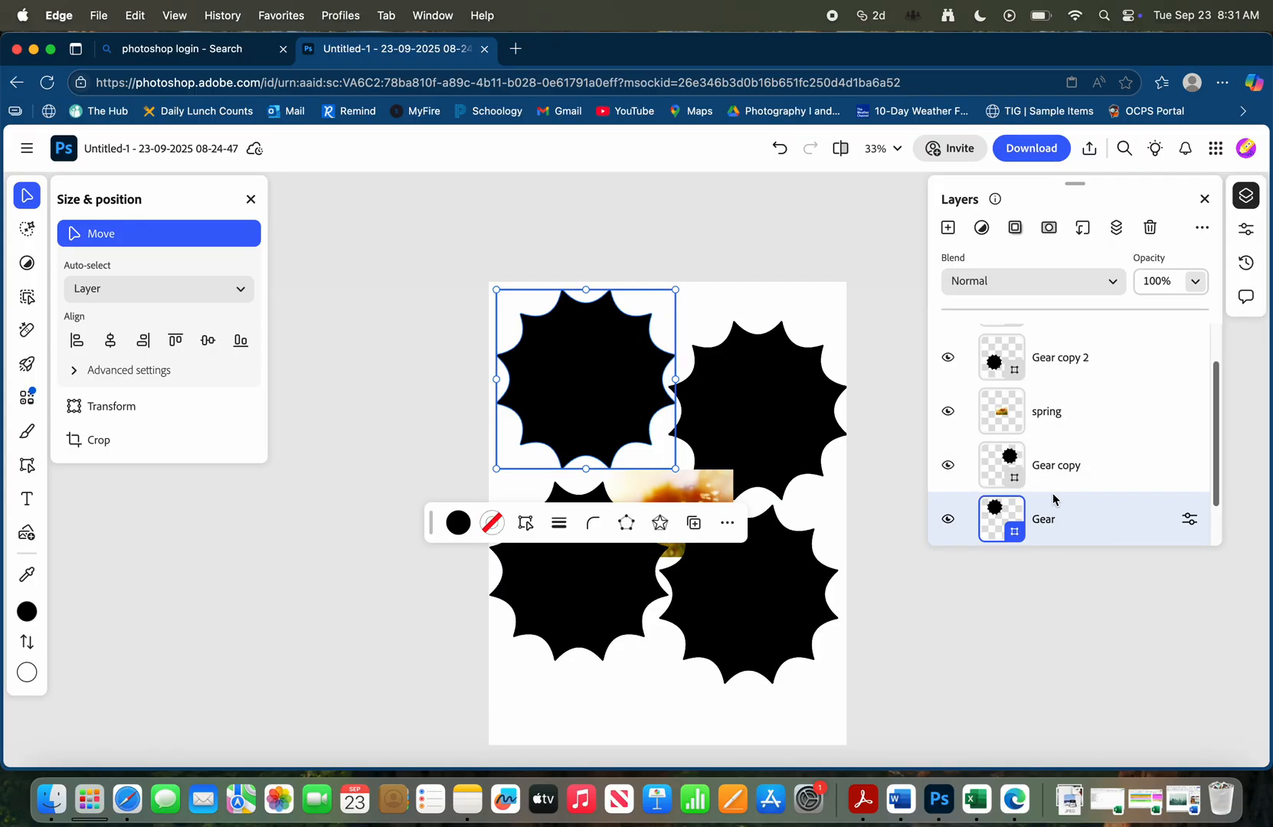
click(1087, 418)
click(1097, 416)
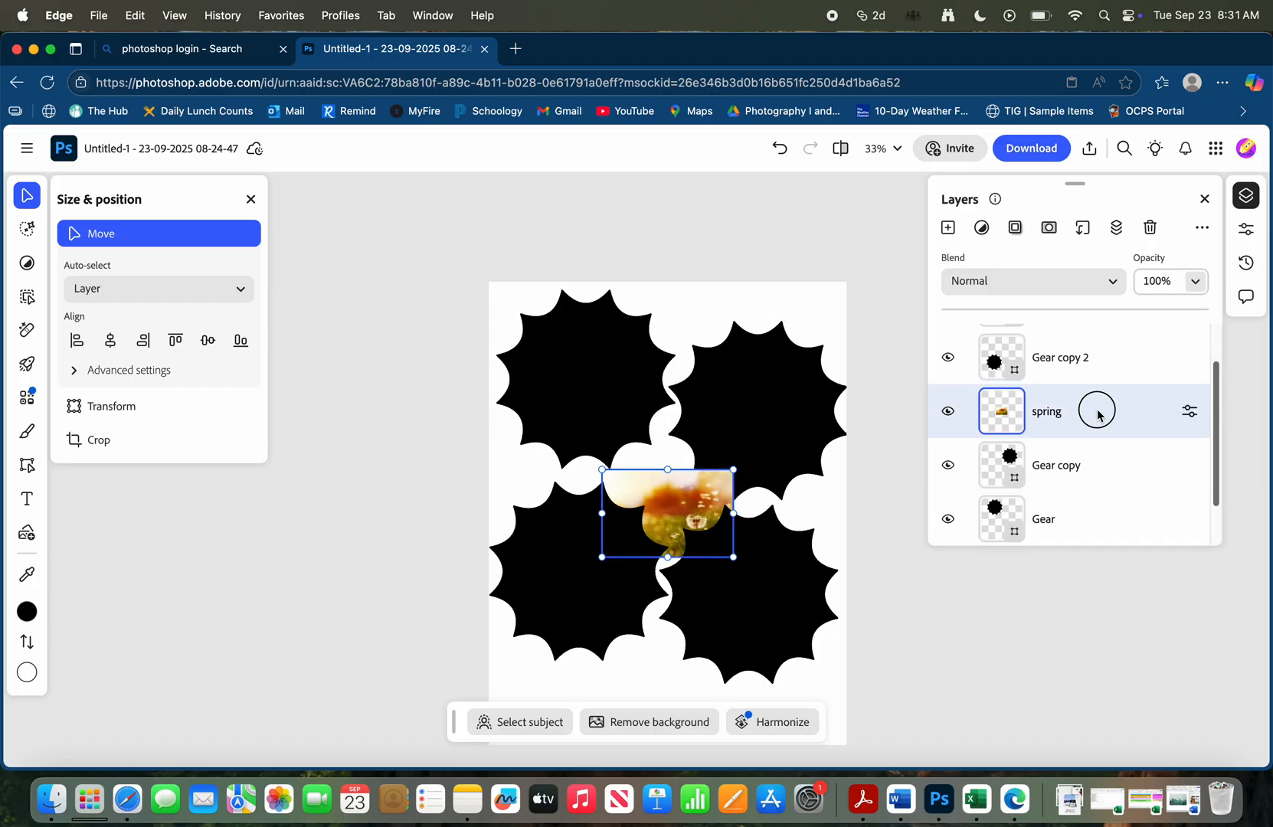
drag(1098, 415, 1097, 481)
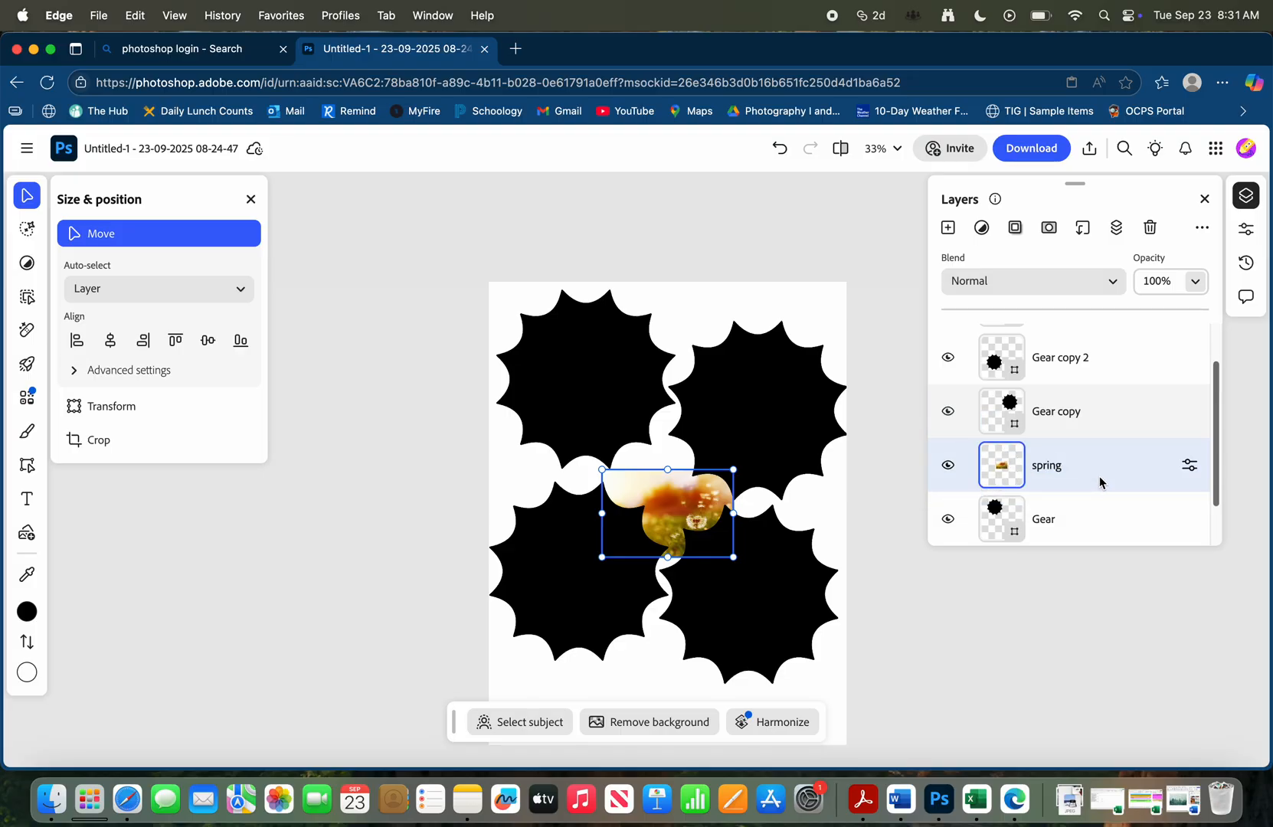
Move the spring photo over the upper-left gear and enlarge it to about 2204 by 1470 so it covers the shape
drag(689, 507, 589, 344)
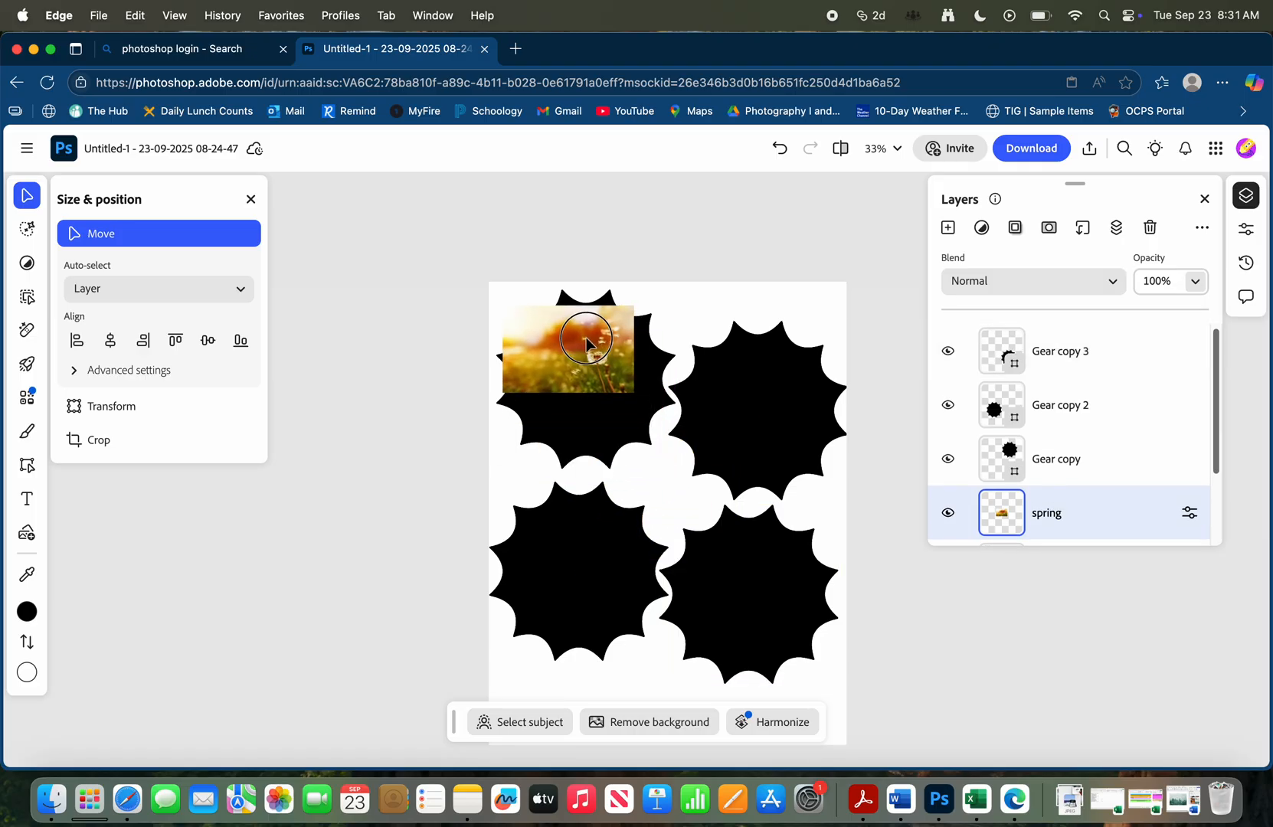
drag(634, 393, 813, 511)
drag(606, 418, 502, 380)
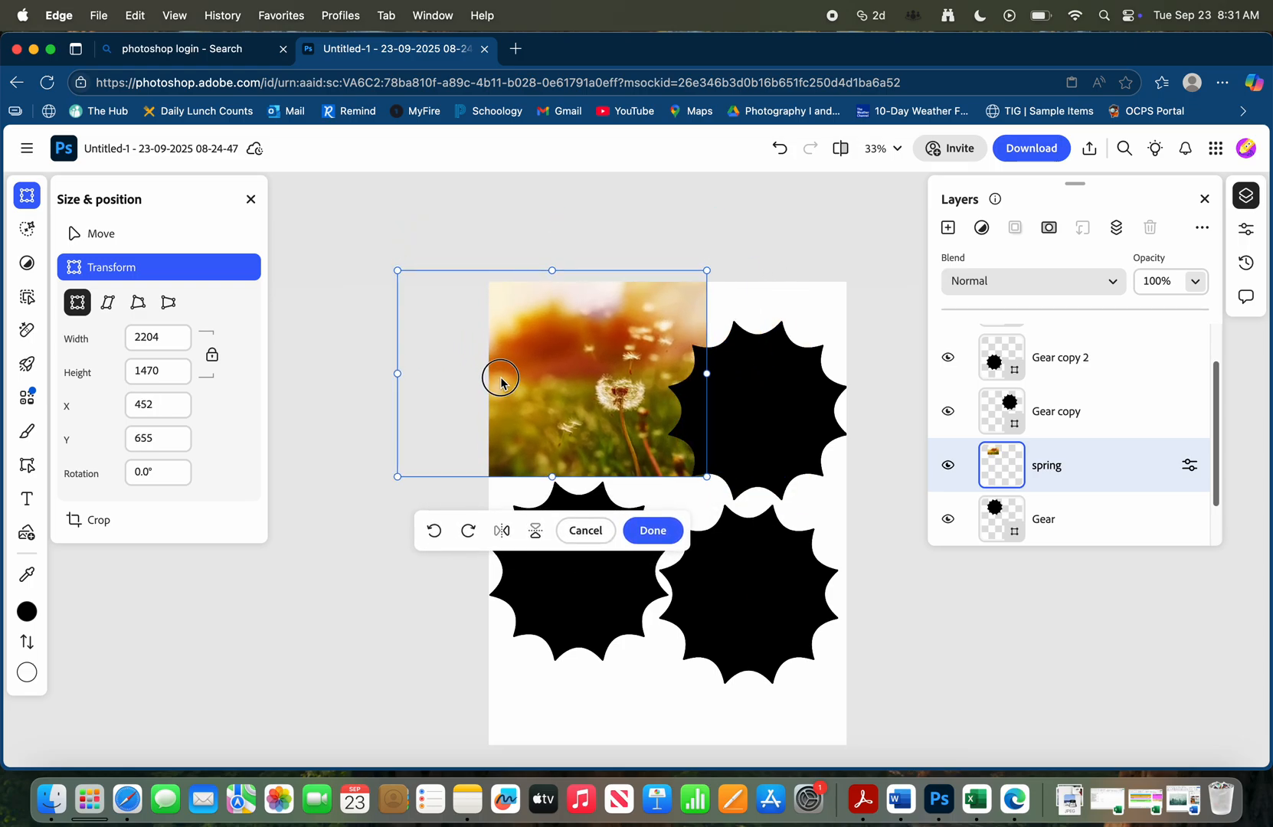
click(1107, 462)
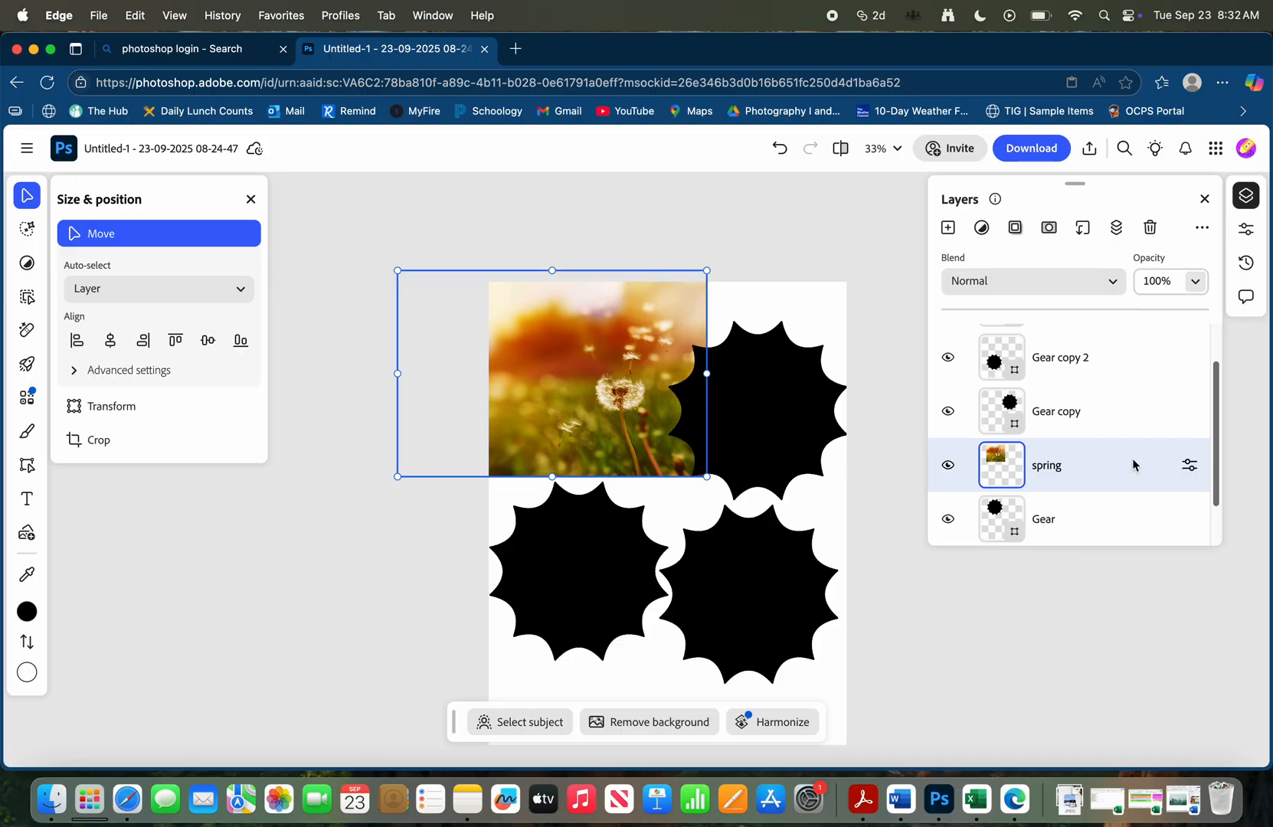
Clip the spring photo to the Gear layer and shift it slightly within the gear shape
click(1084, 230)
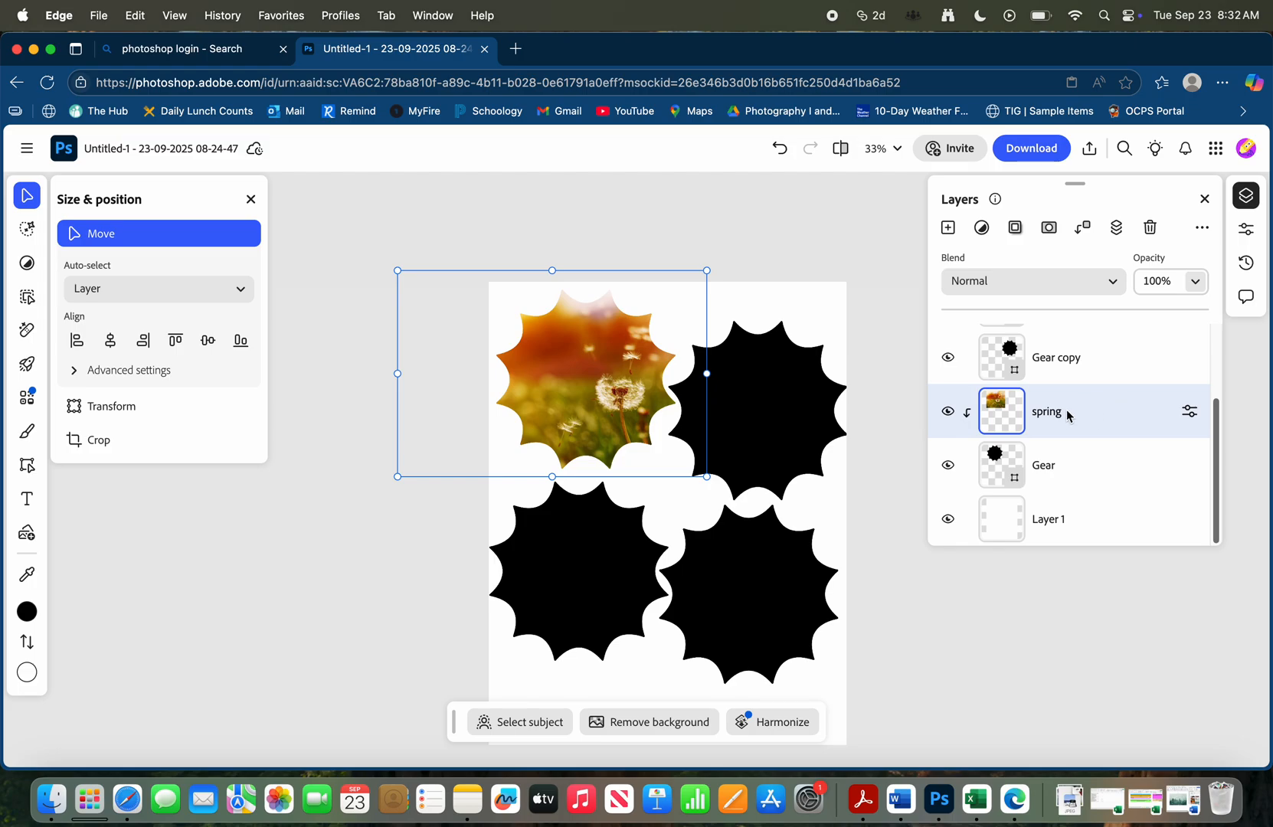
mouse_move(578, 363)
mouse_down()
mouse_move(557, 373)
mouse_move(605, 372)
mouse_move(557, 368)
mouse_up()
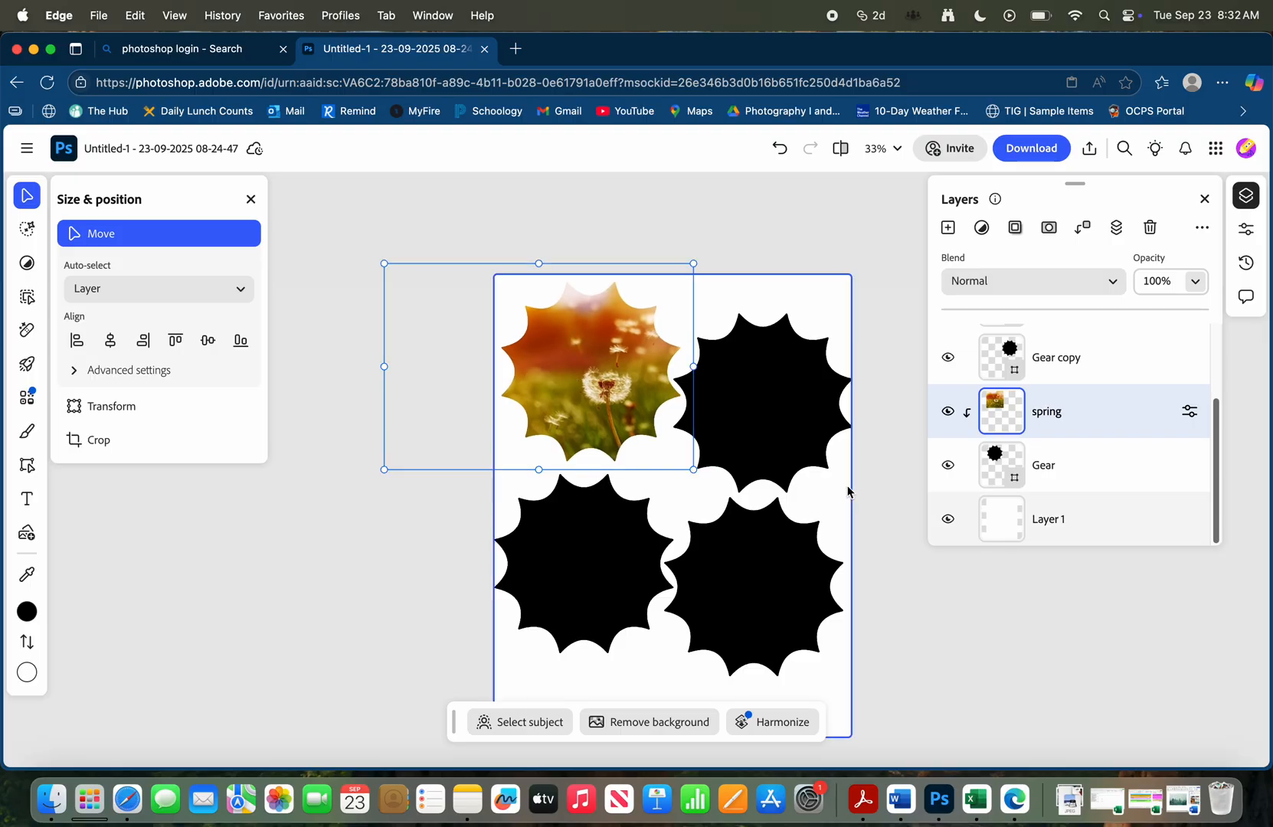
click(1085, 469)
Place summer.jpg from the Downloads folder on the page, directly above the spring layer
click(1066, 412)
scroll(1080, 424, up, 2)
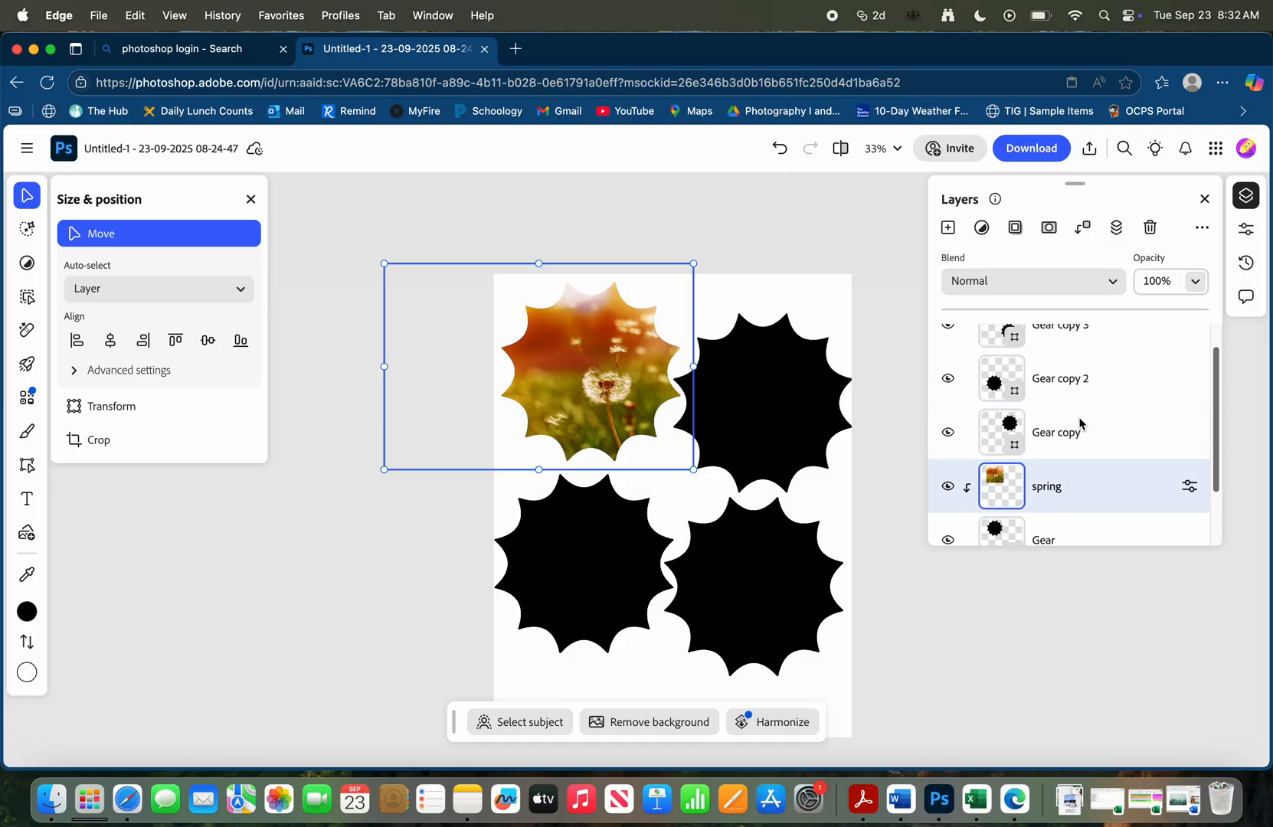
scroll(1081, 423, up, 2)
click(51, 800)
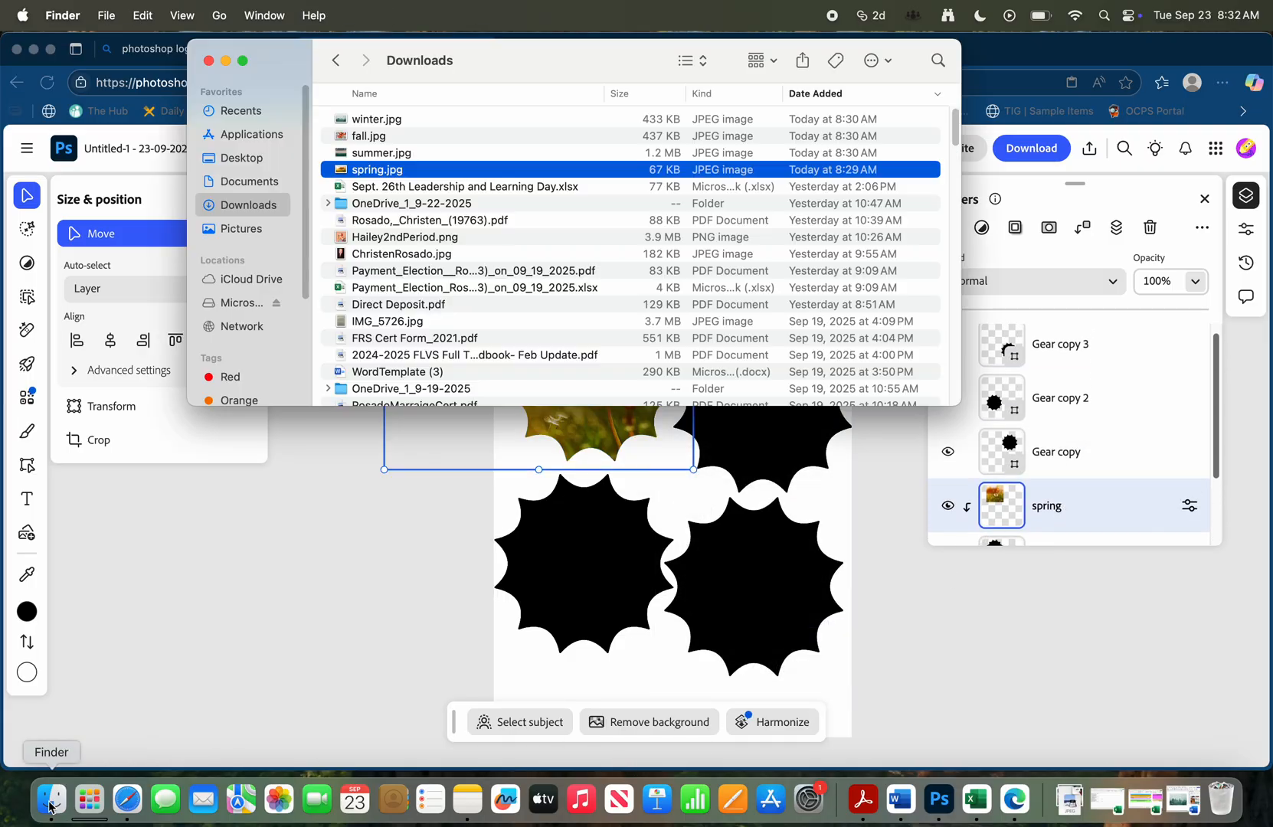
drag(369, 155, 677, 567)
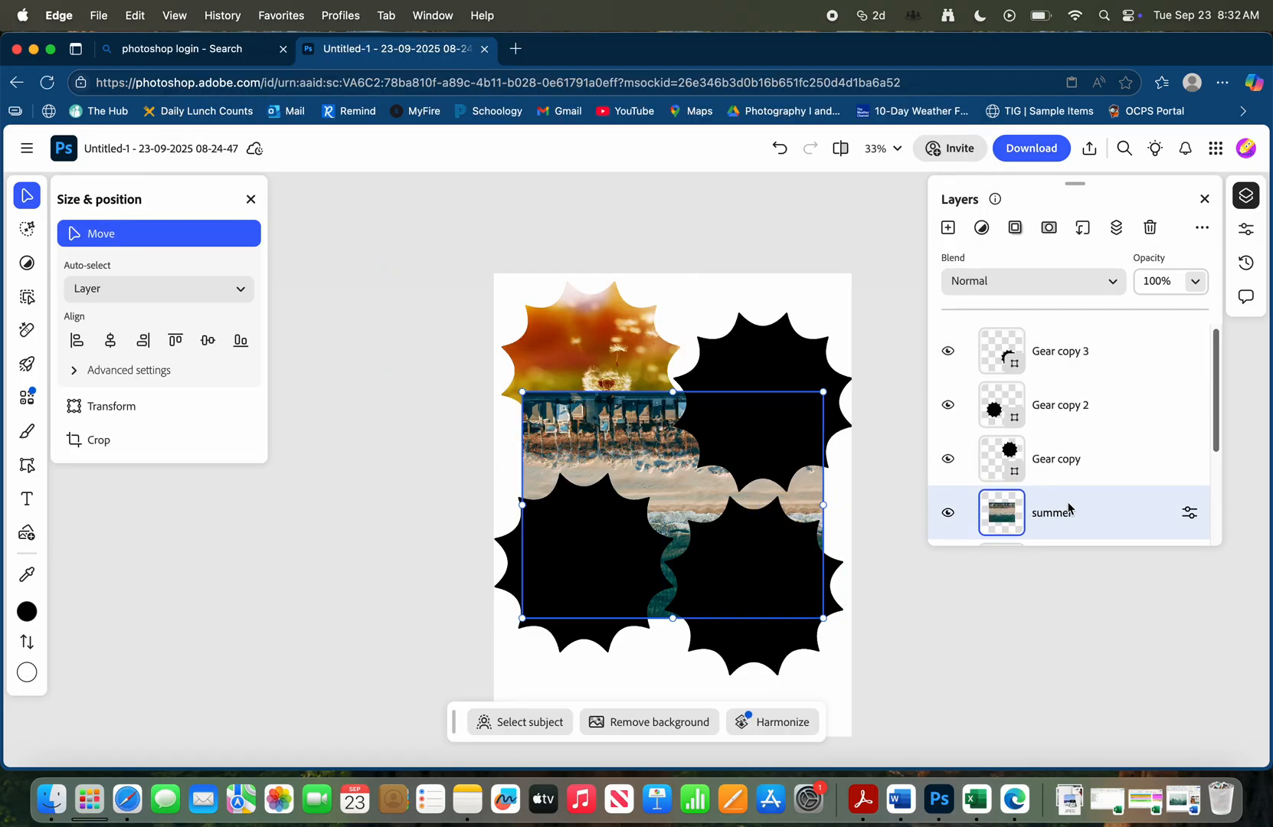
Move the summer layer directly above the Gear copy layer of the upper-right gear
click(759, 361)
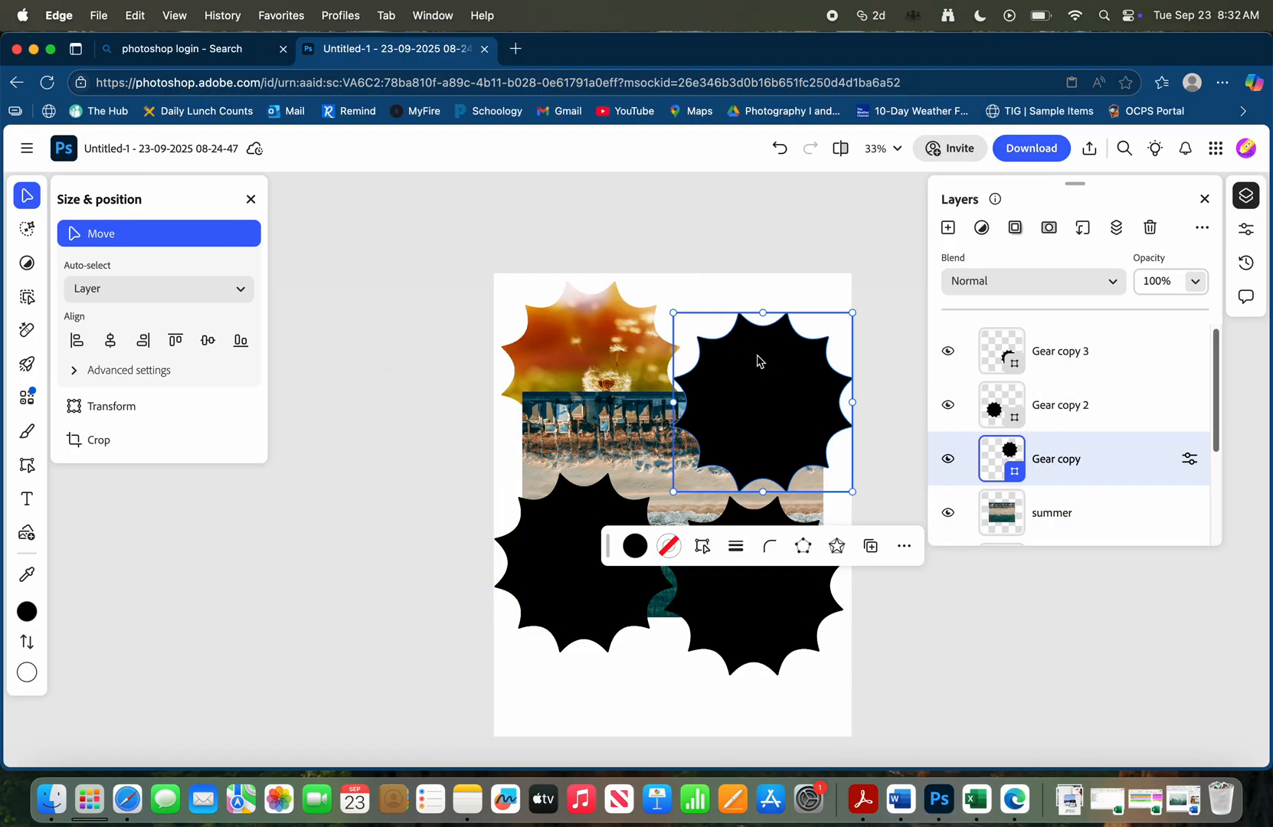
click(1085, 513)
drag(1084, 512, 1083, 448)
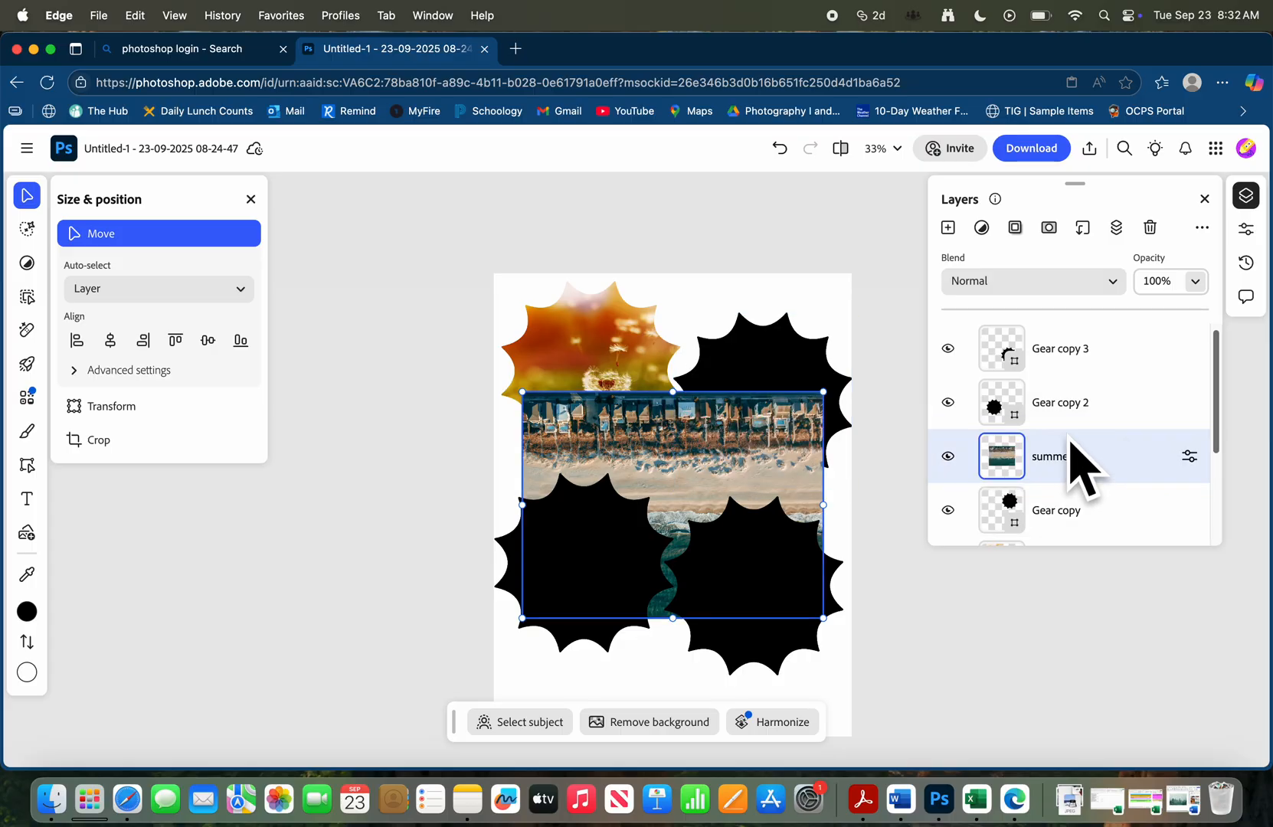
Clip the summer photo to the Gear copy layer and reposition it so it fills the upper-right gear
click(1083, 228)
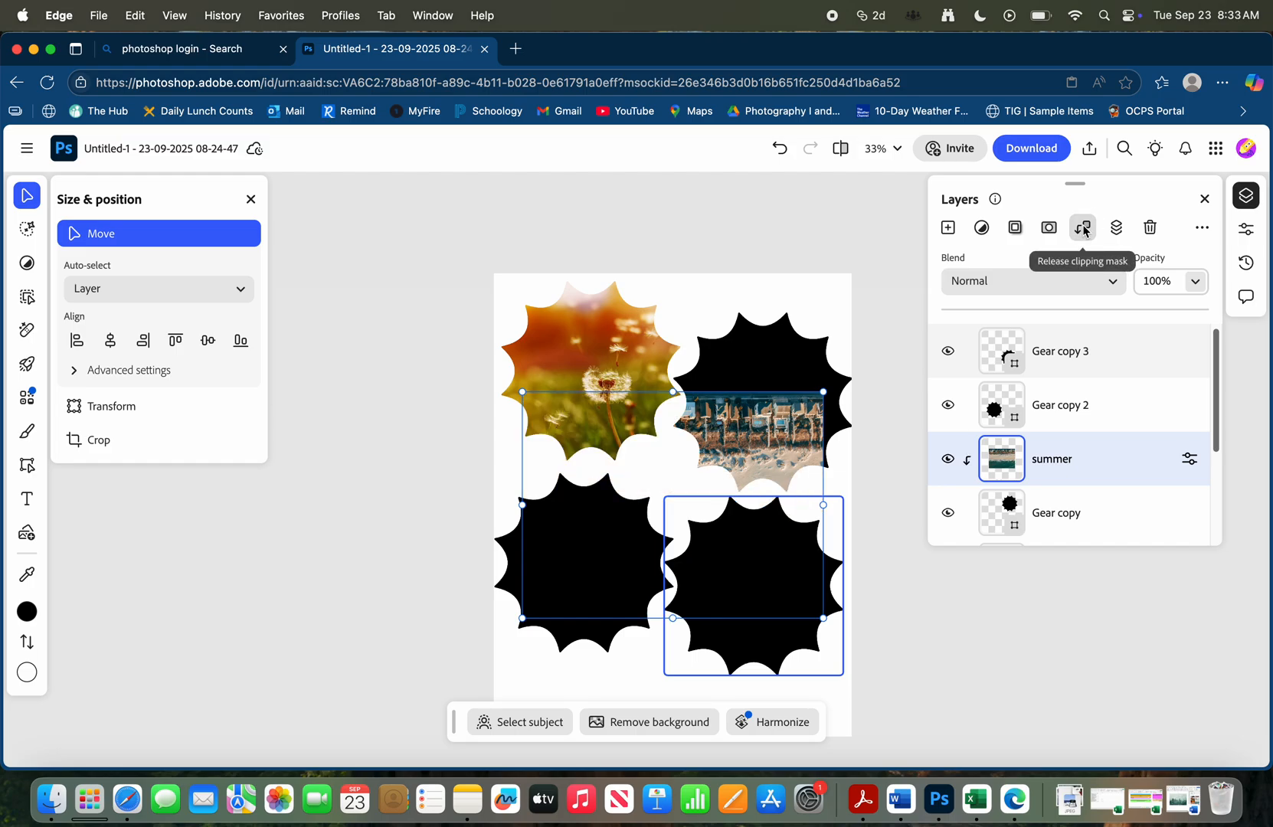
drag(730, 464, 797, 350)
drag(780, 402, 797, 397)
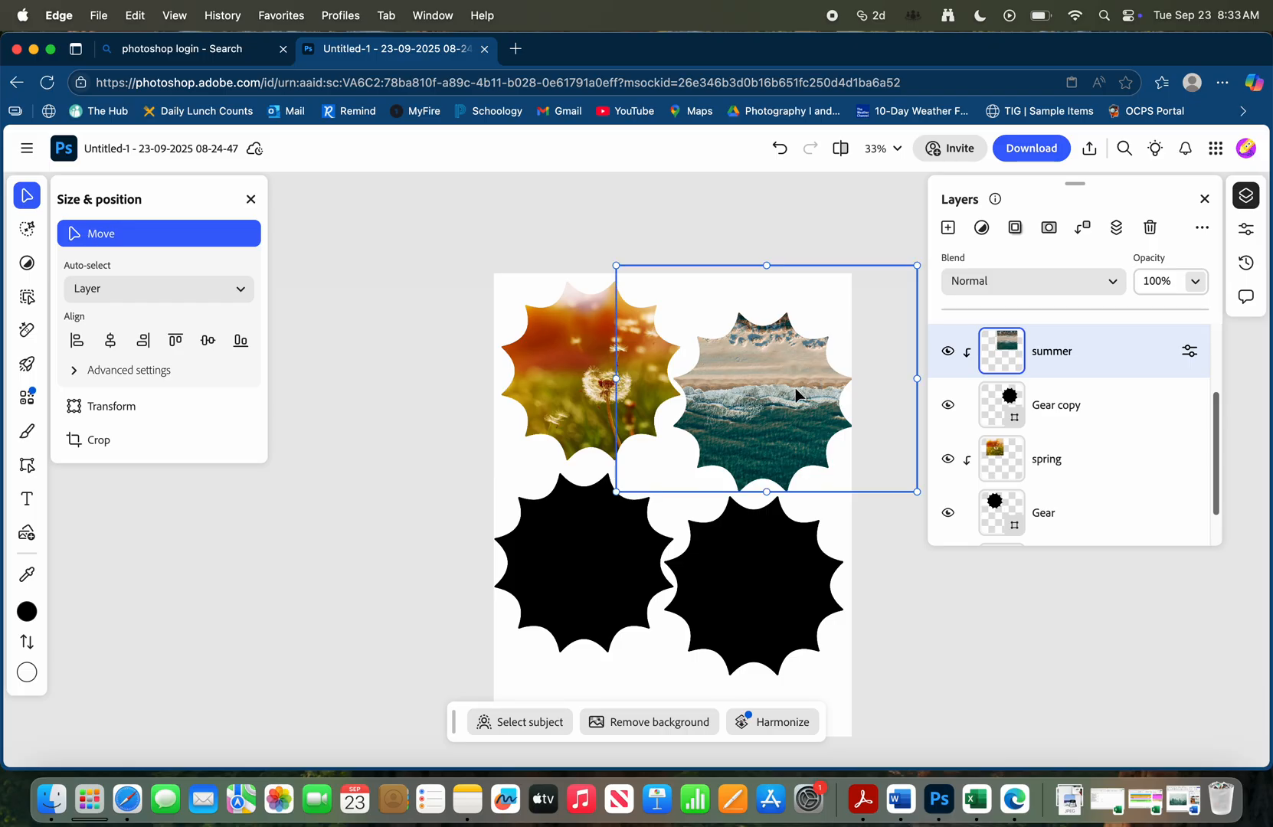
Place fall.jpg from the Downloads folder on the page, directly above the Gear copy 3 layer
scroll(1107, 420, up, 3)
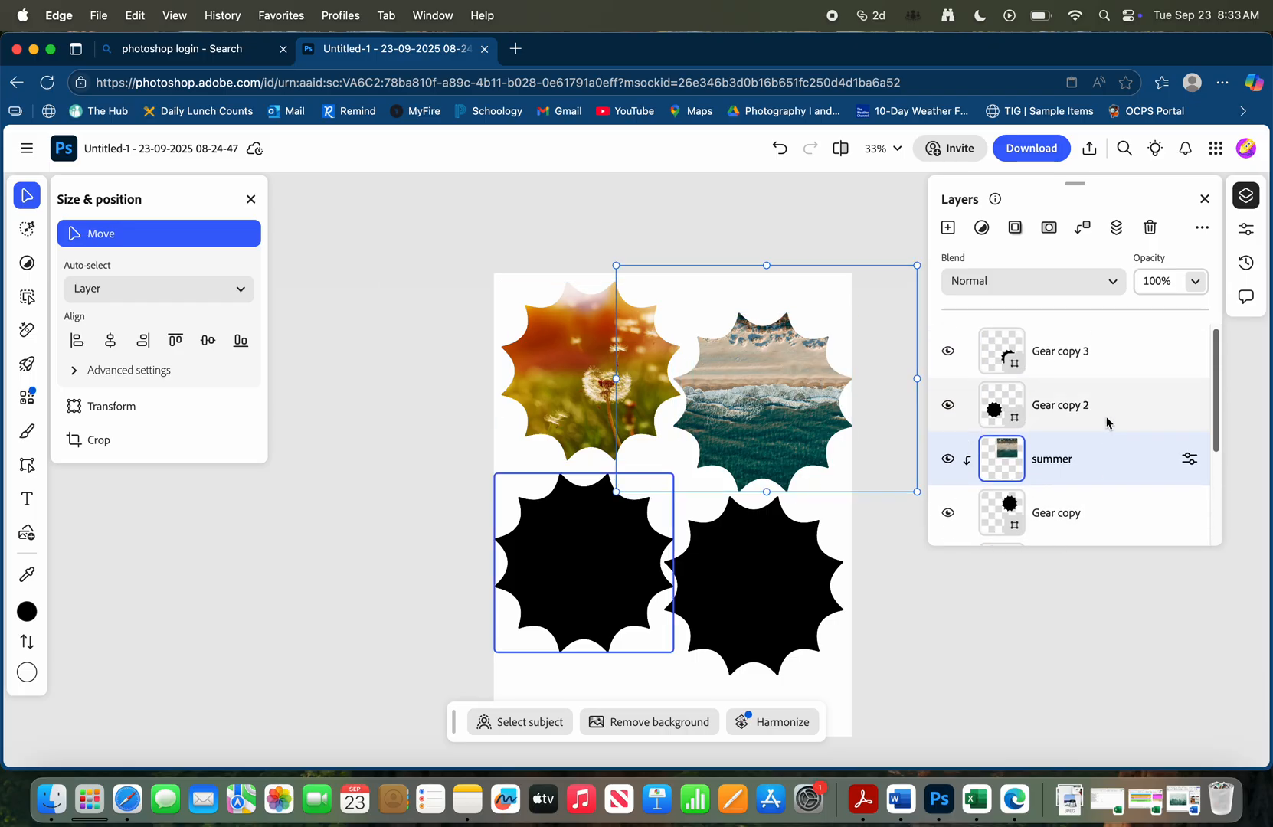
click(1116, 406)
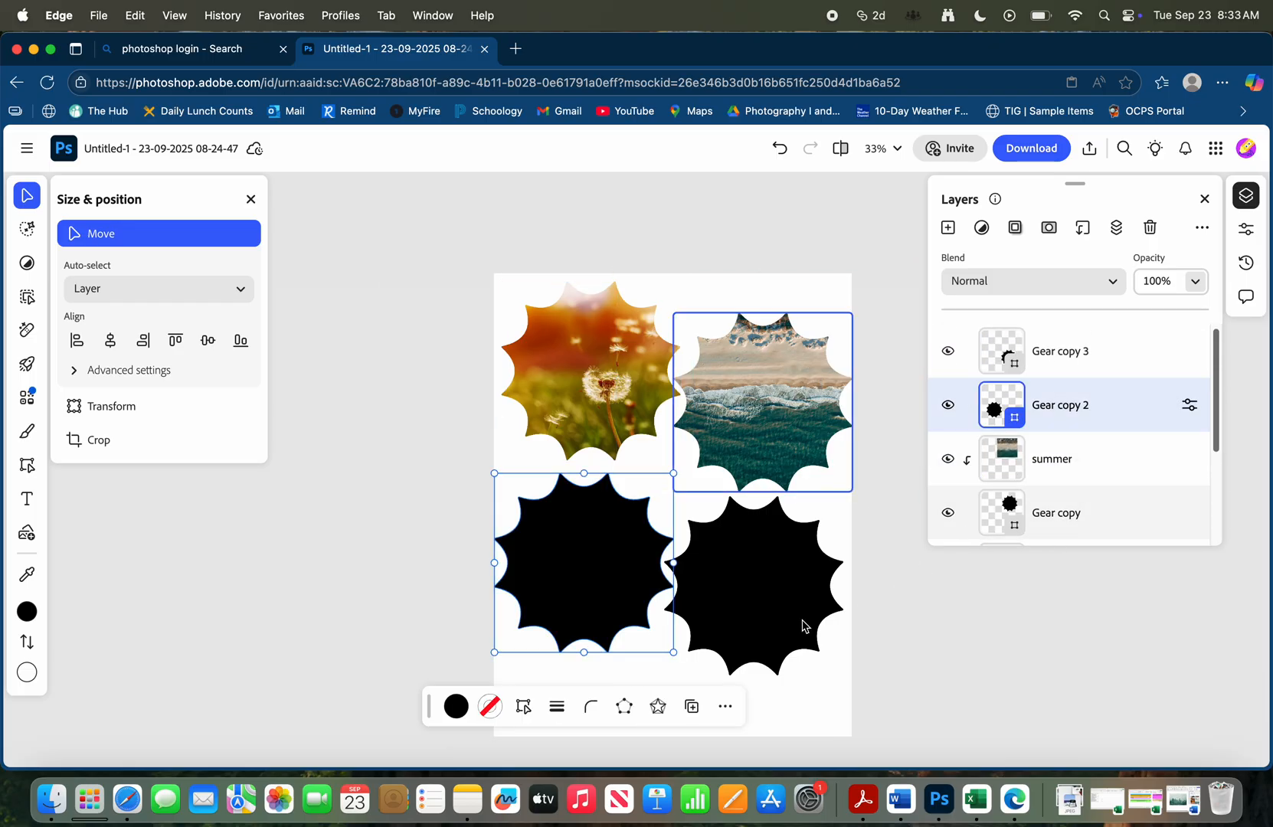
click(759, 603)
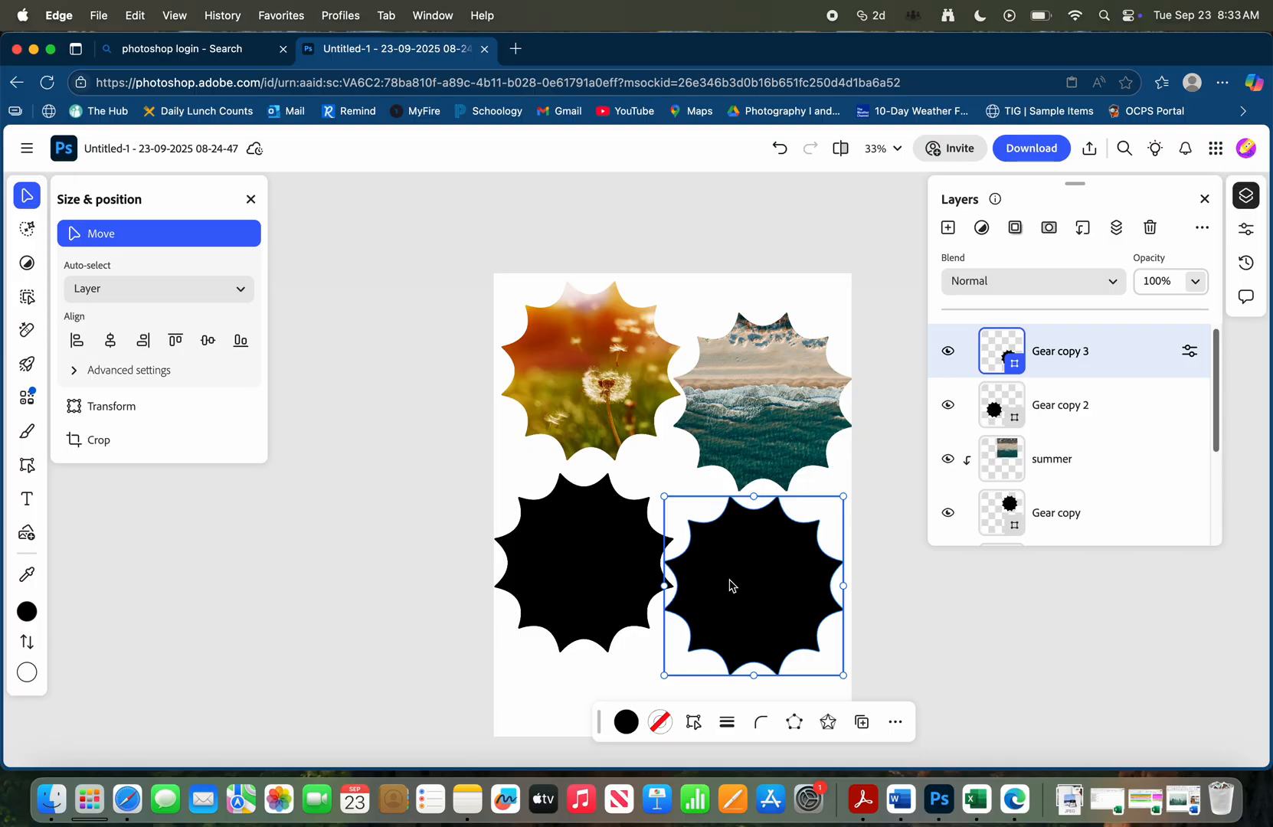
click(50, 800)
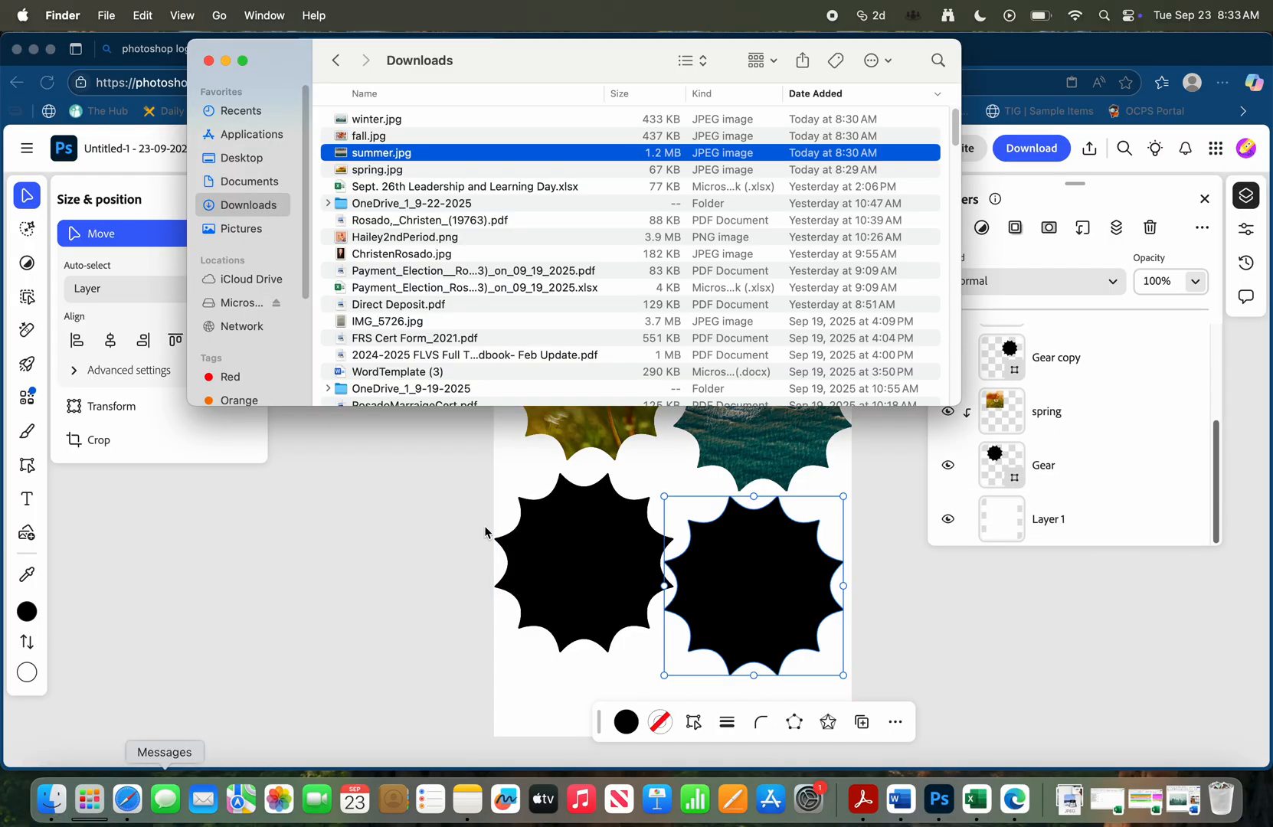
click(427, 139)
drag(427, 138, 764, 550)
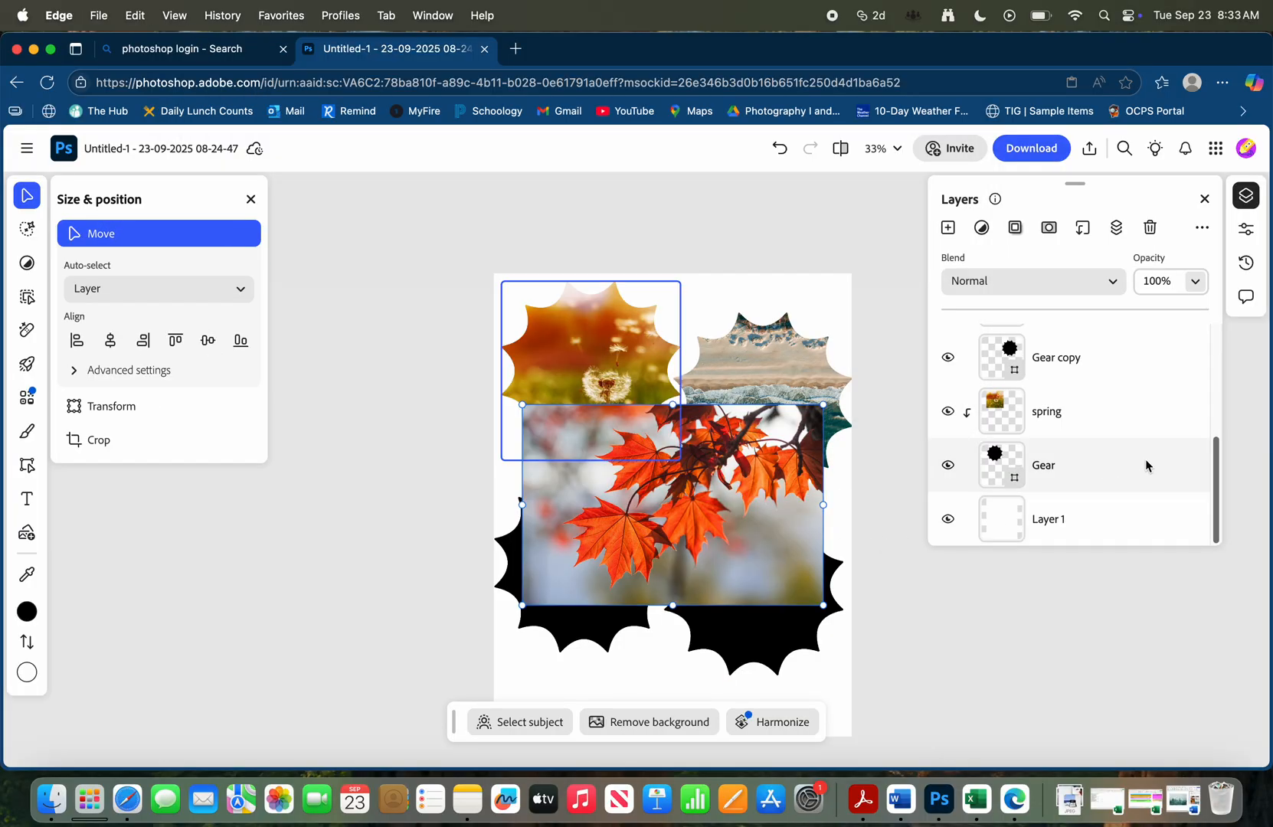
Clip the fall photo to the Gear copy 3 layer and reposition it so the leaves fill the lower-right gear
scroll(1137, 452, up, 5)
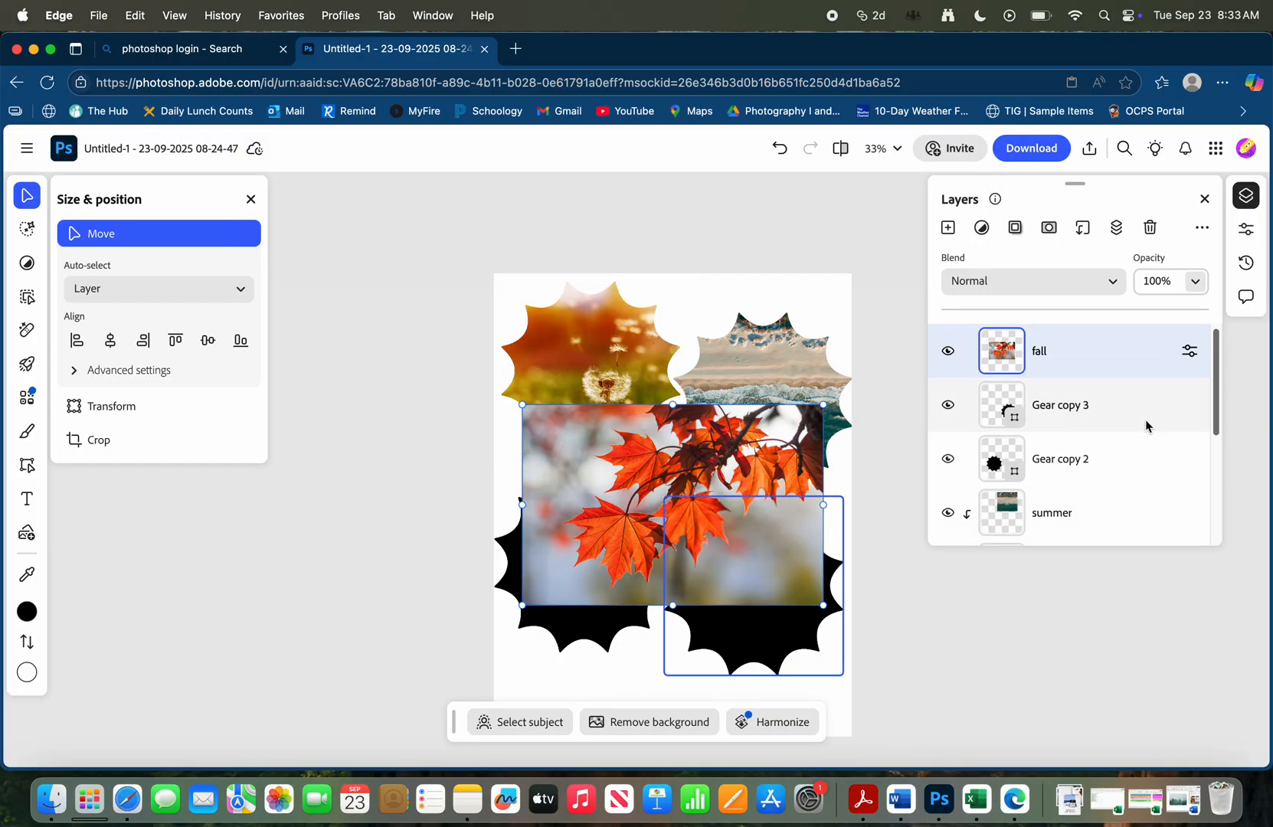
click(1106, 407)
click(1069, 354)
click(1083, 228)
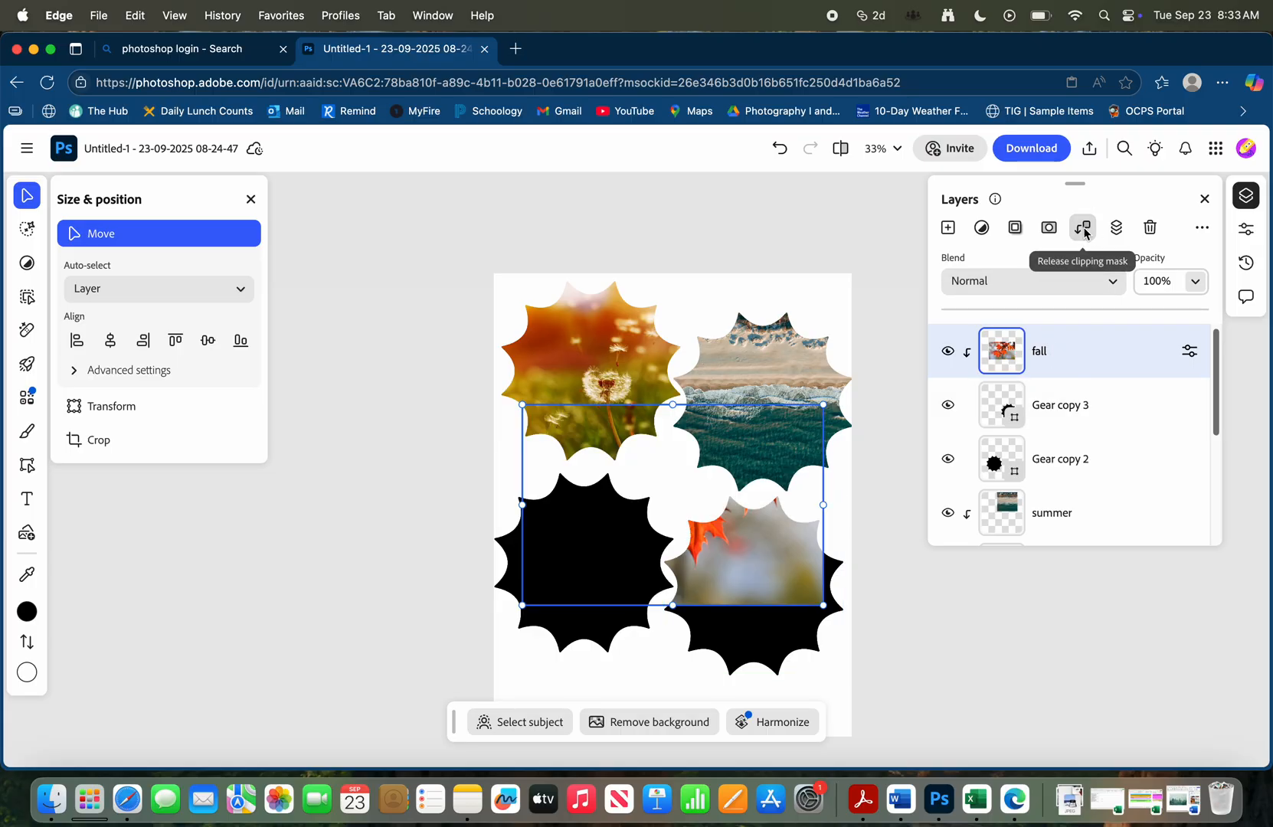
click(640, 479)
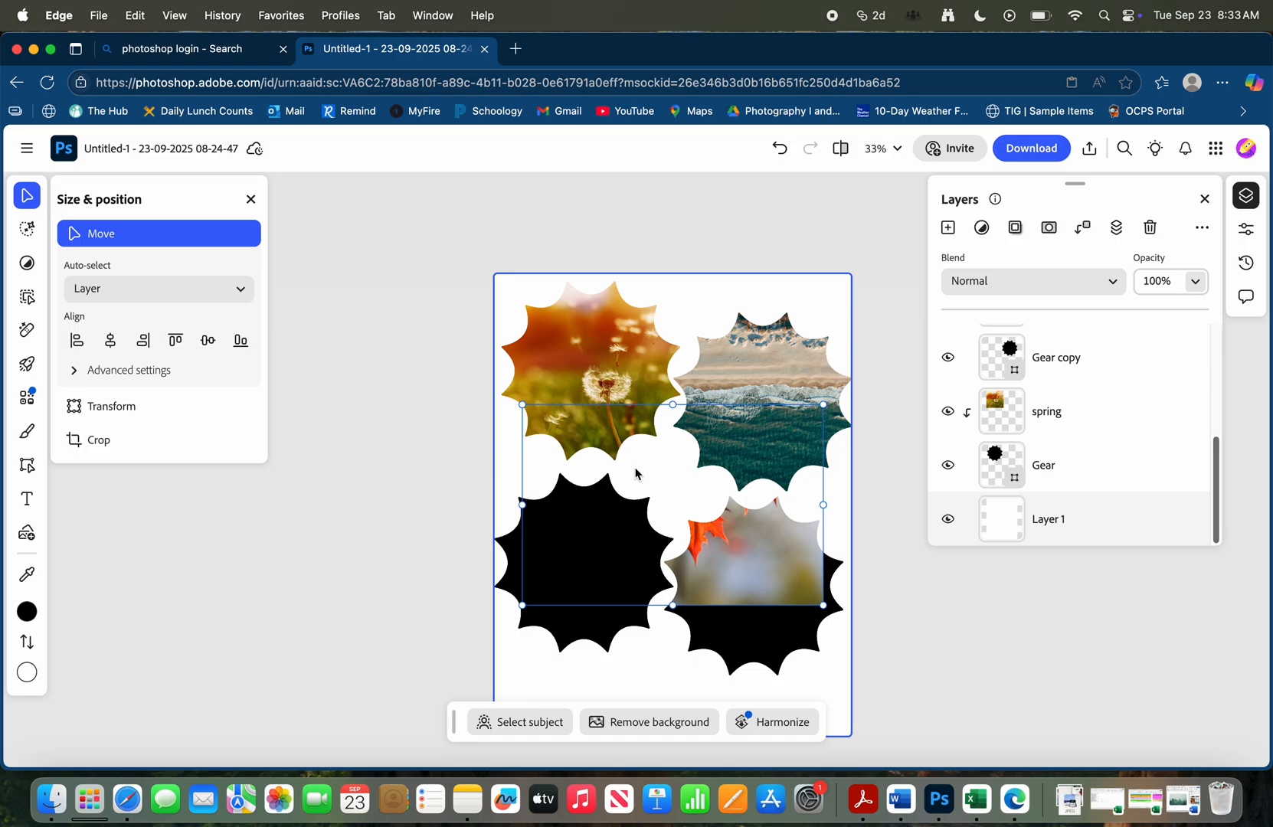
drag(653, 502, 849, 628)
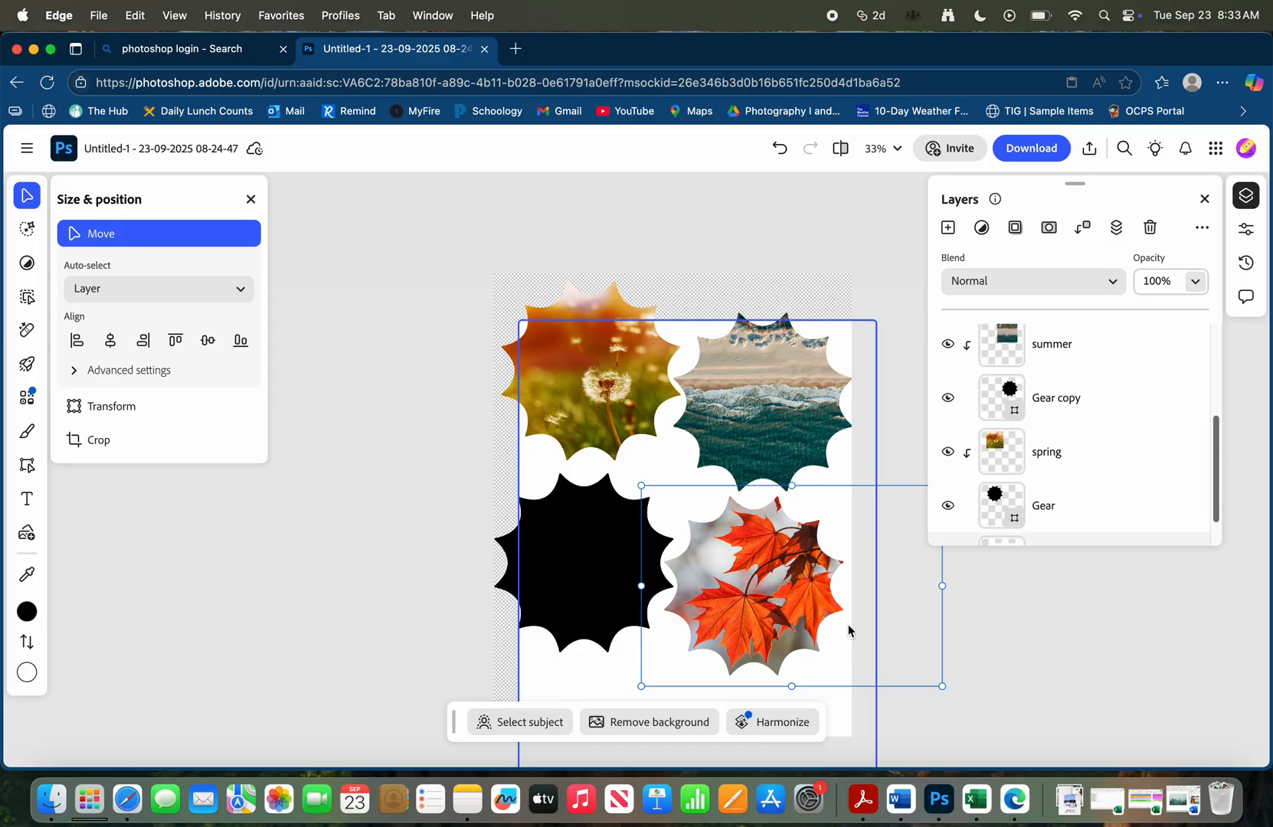
Move the shifted white background, Layer 1, back into place so it covers the whole page
scroll(868, 578, down, 2)
scroll(869, 579, up, 2)
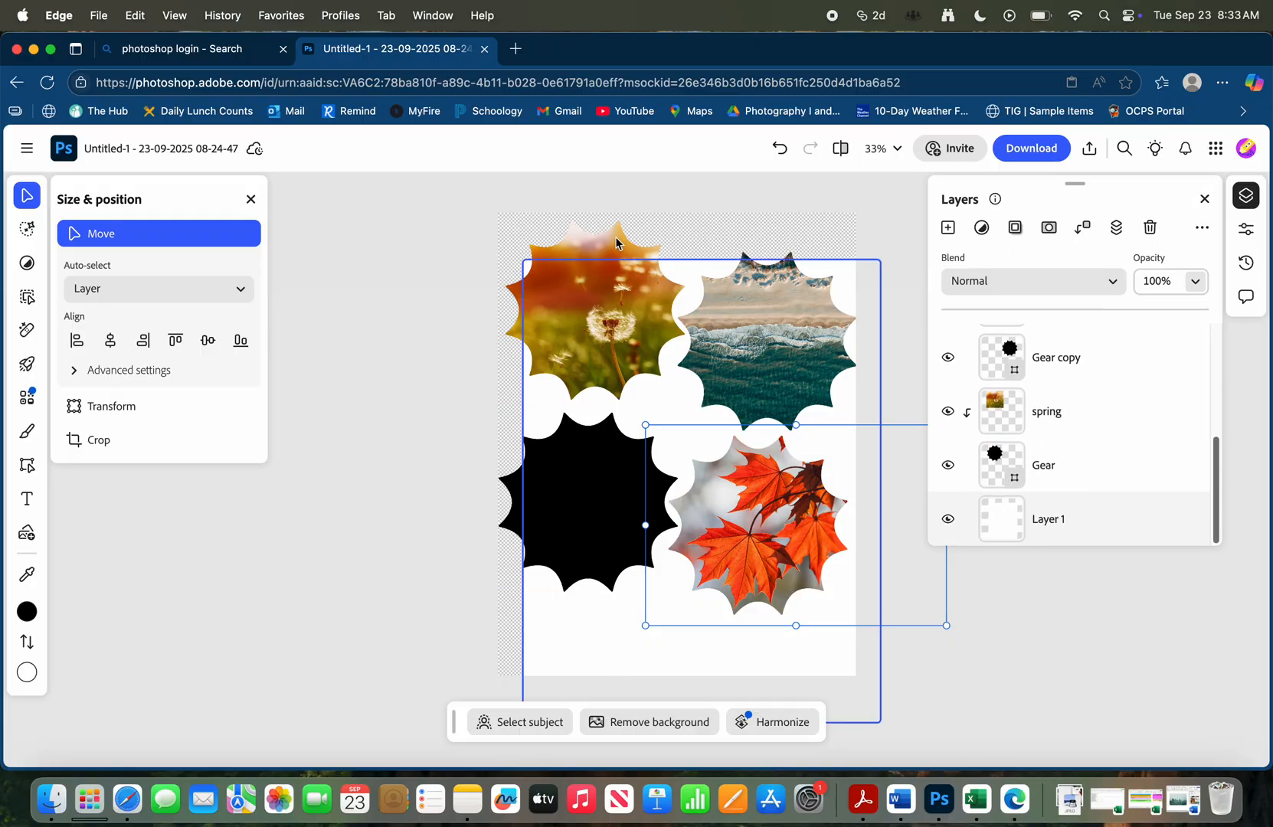
click(575, 653)
scroll(576, 653, down, 1)
drag(589, 642, 567, 591)
scroll(842, 611, right, 1)
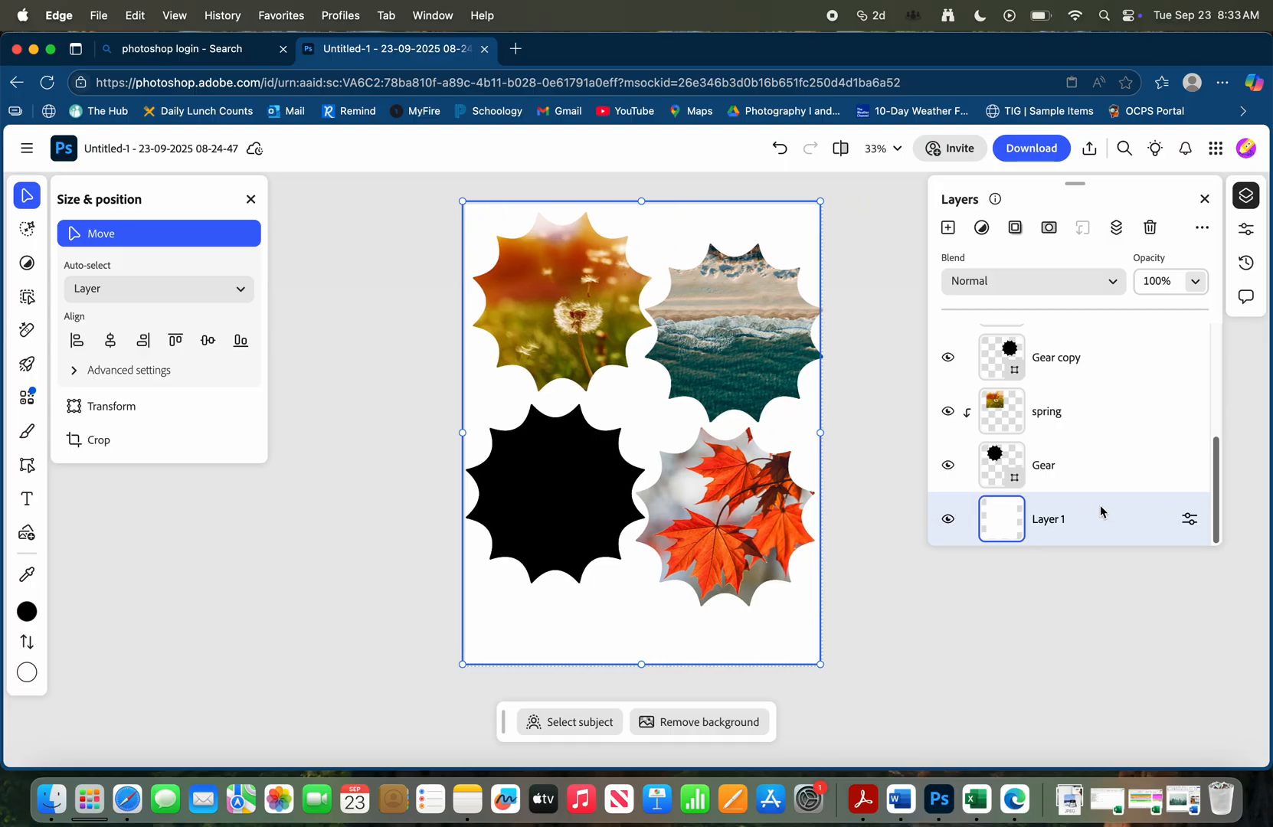
click(1185, 518)
click(1185, 520)
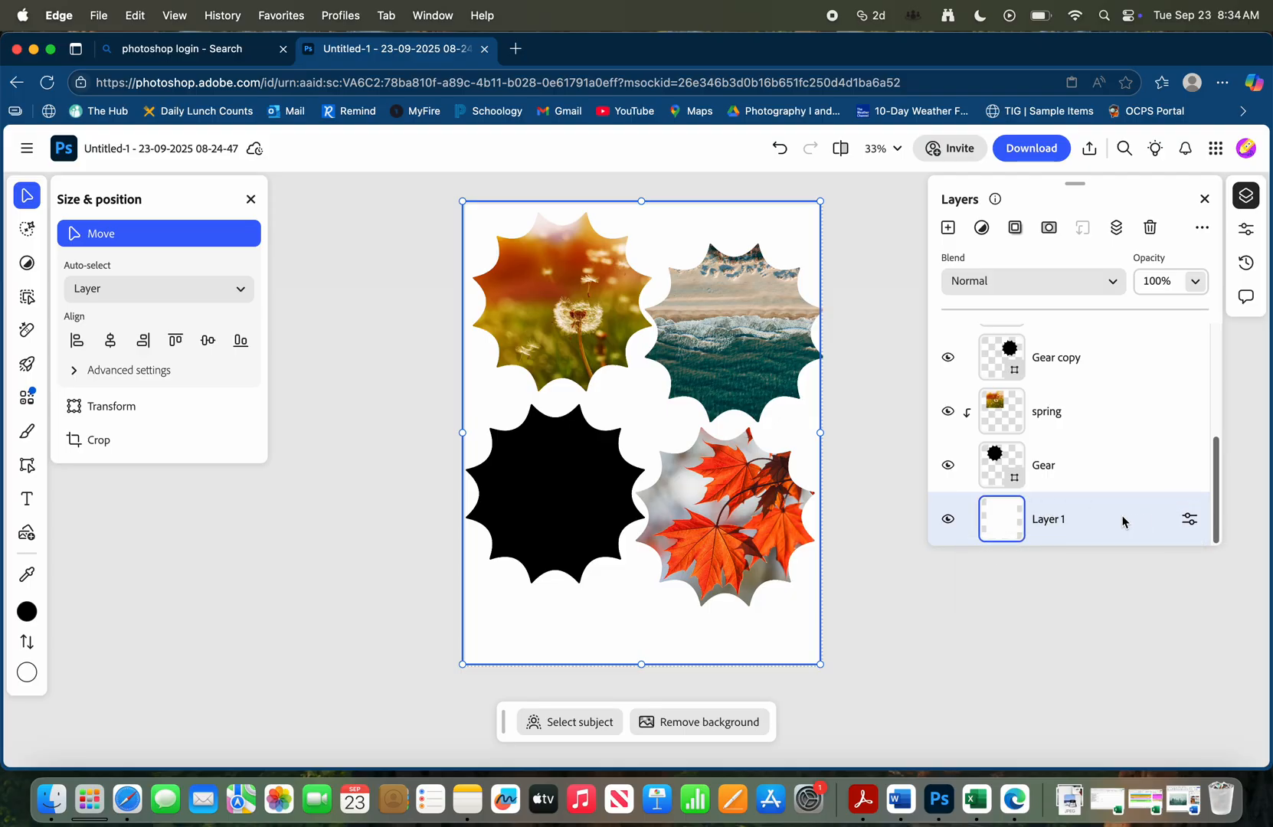
click(1188, 519)
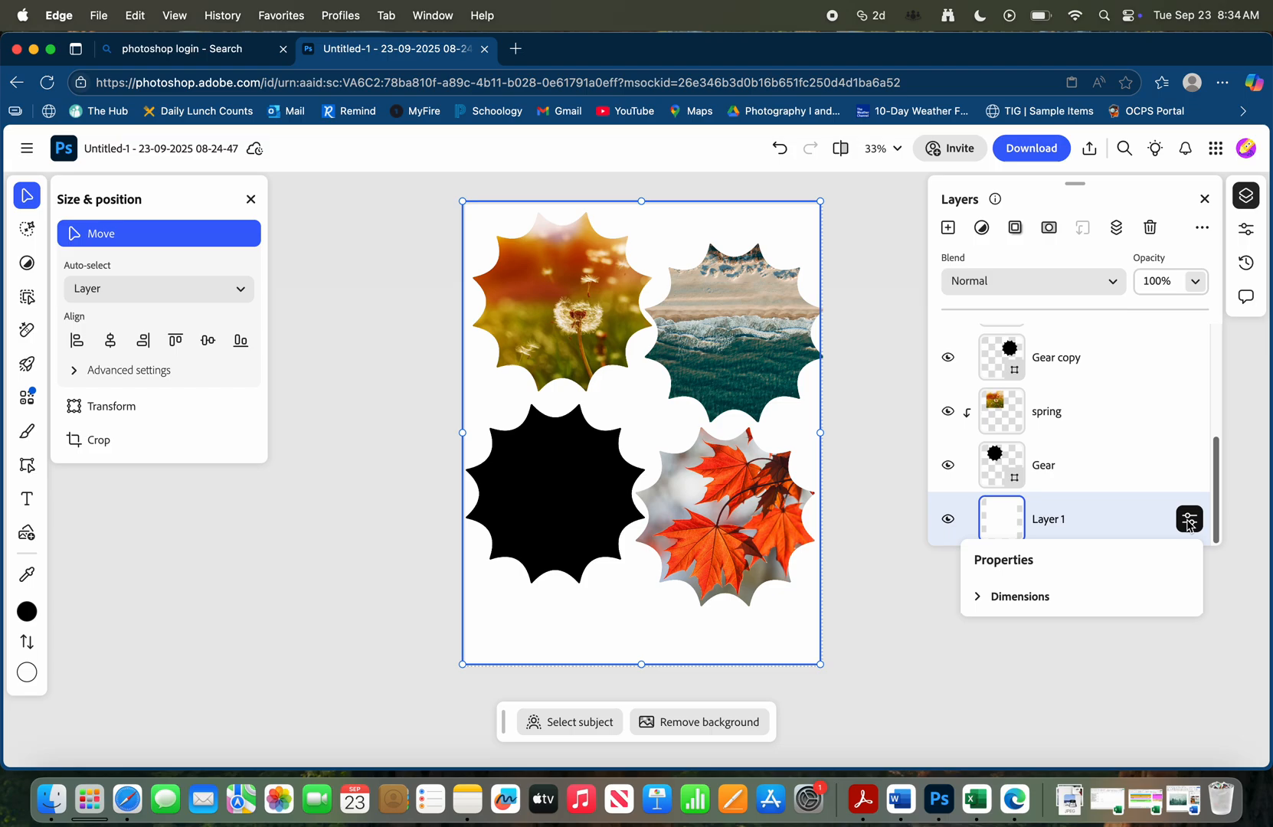
click(1188, 519)
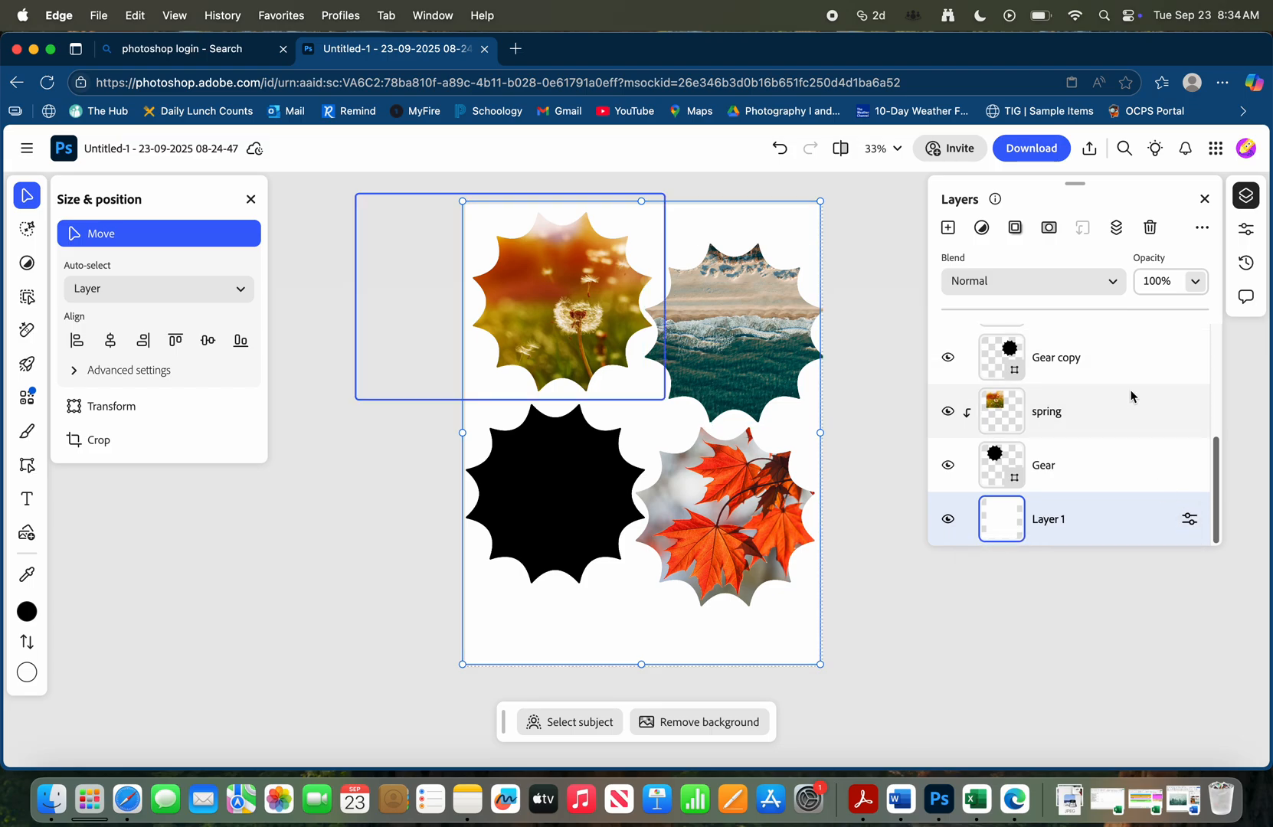
click(1204, 228)
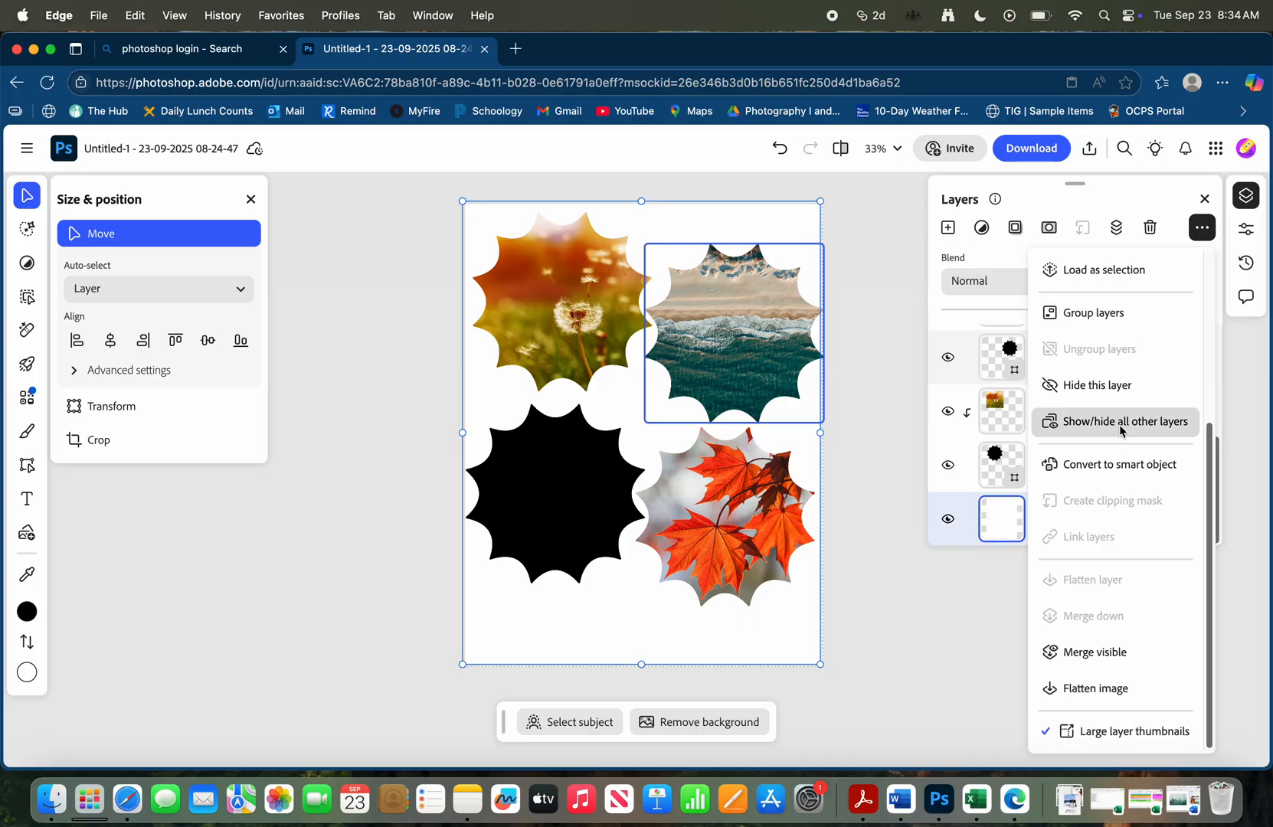
click(988, 559)
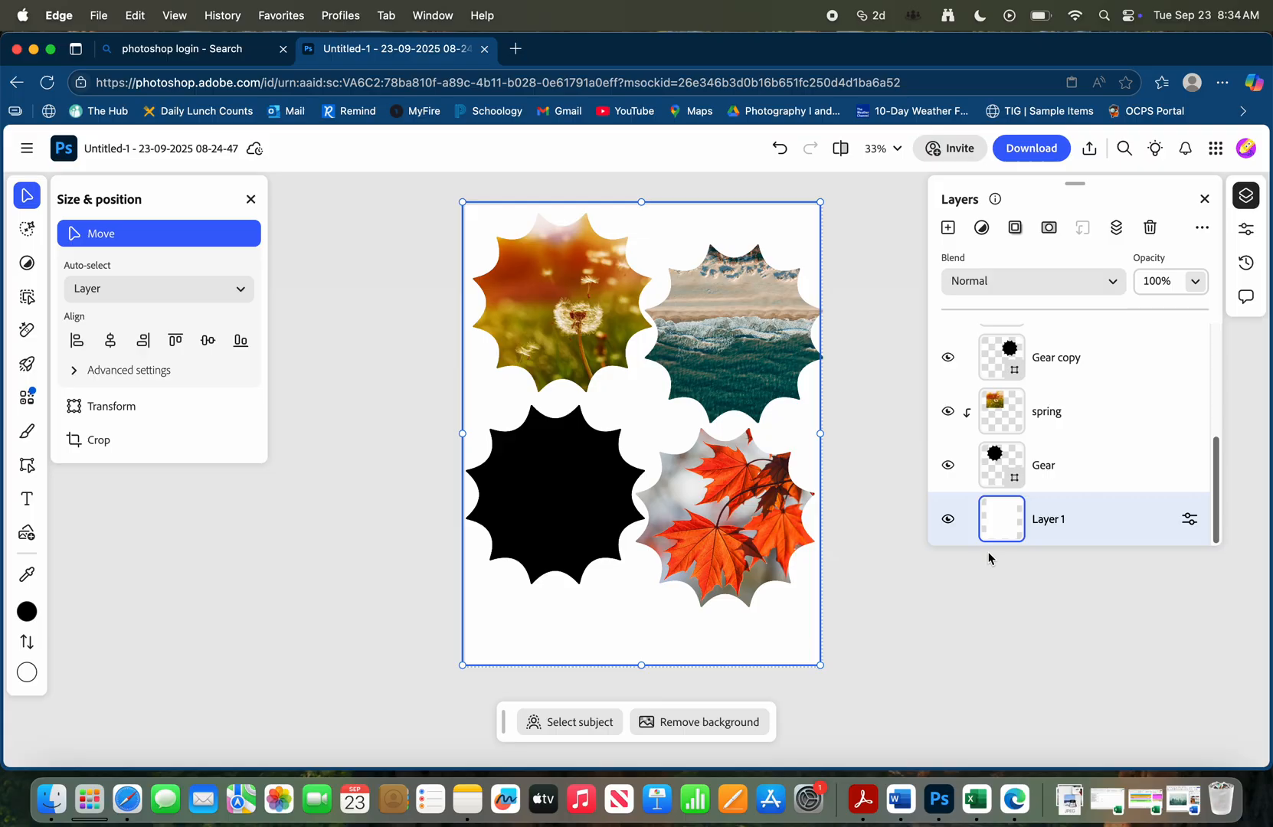
Place winter.jpg from the Downloads folder on the page, directly above the Gear copy 2 layer
click(577, 469)
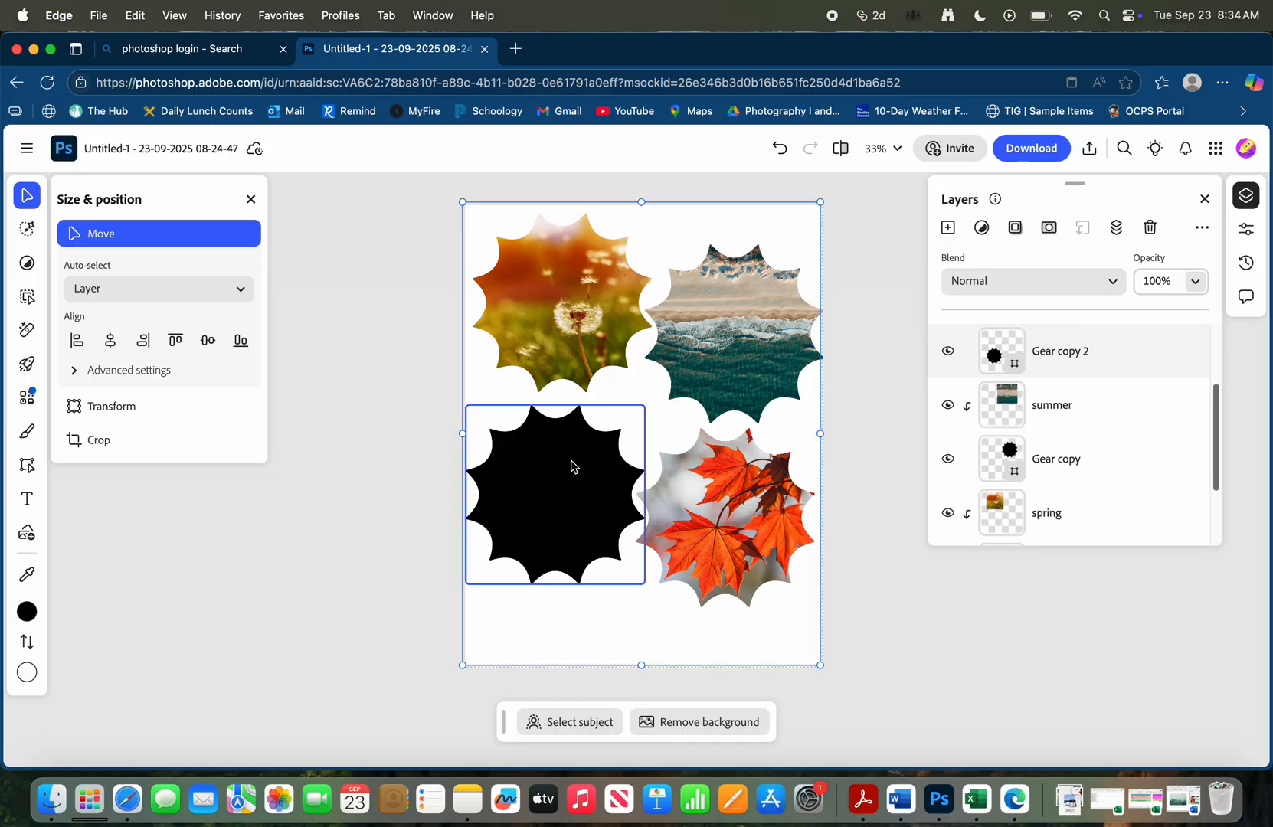
scroll(1094, 383, up, 3)
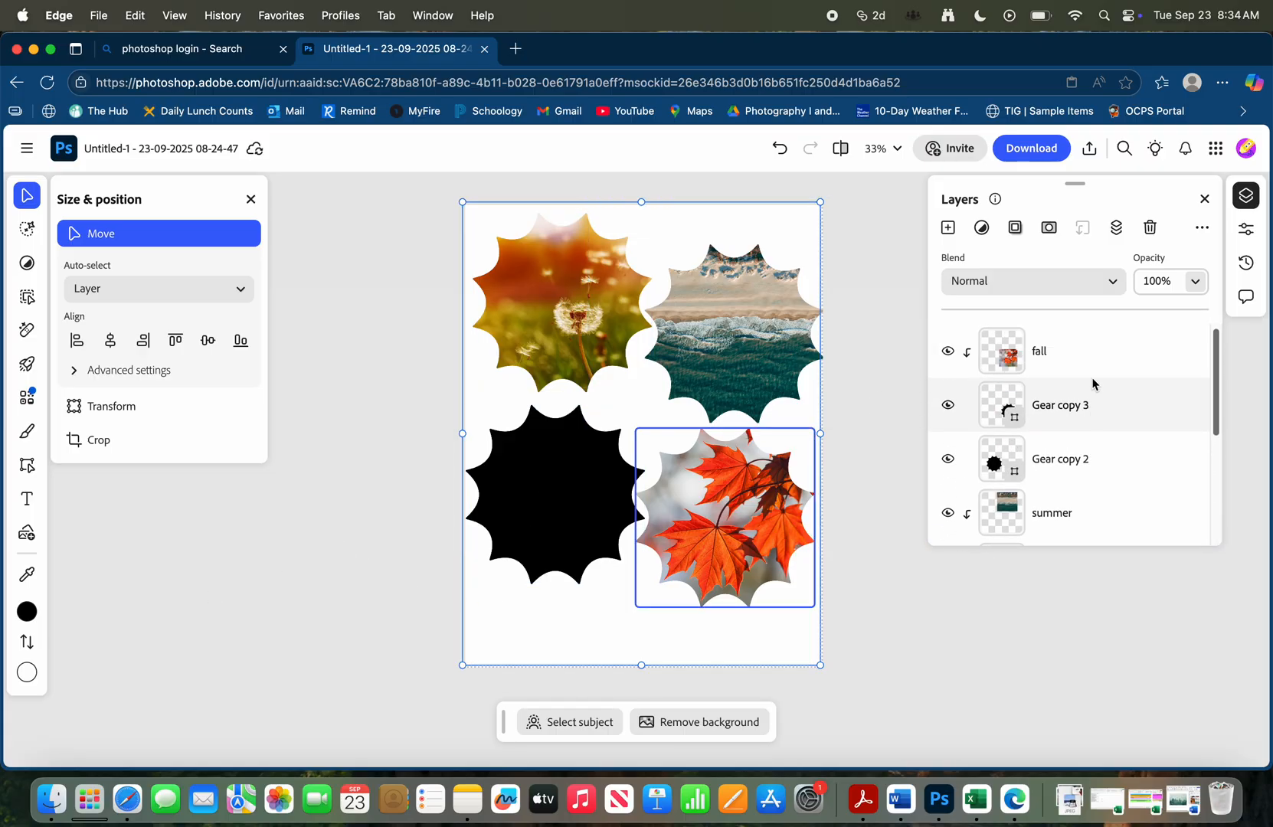
click(1062, 458)
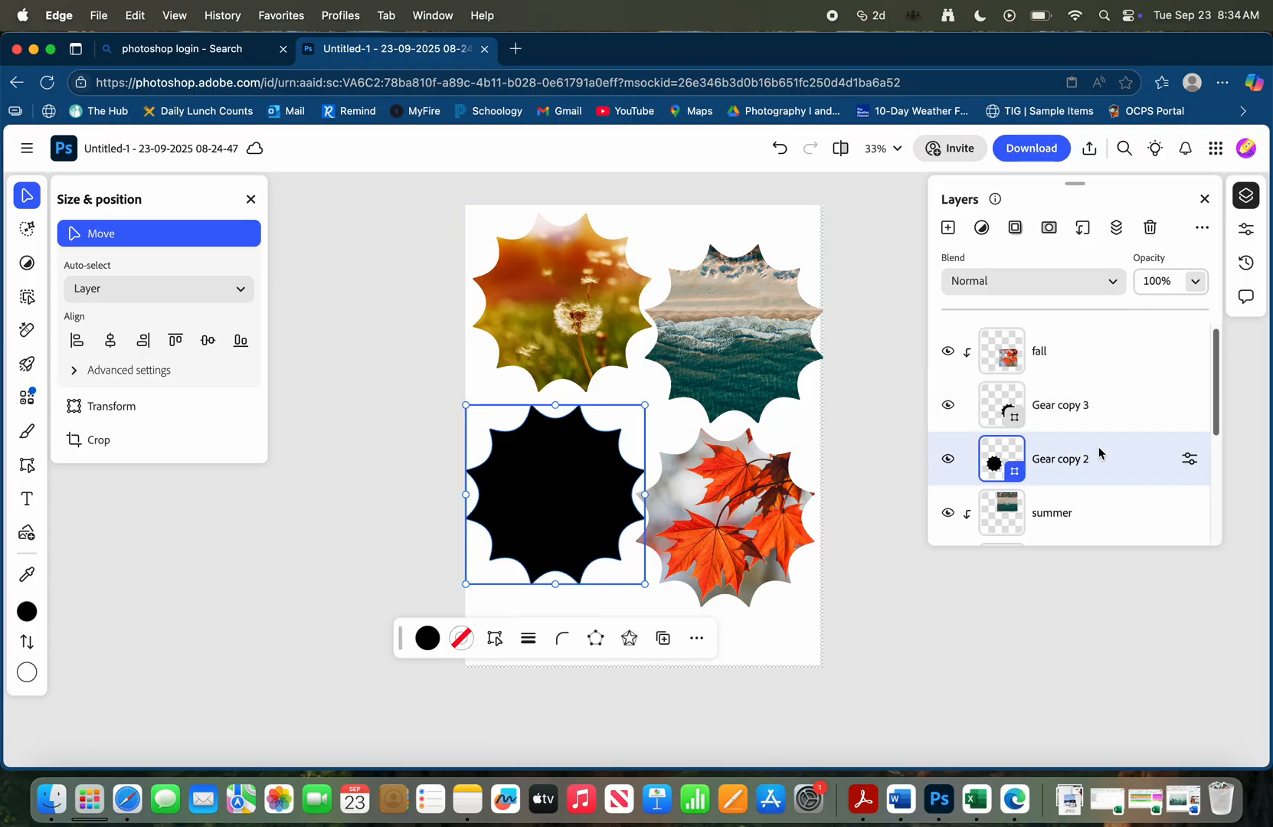
click(52, 799)
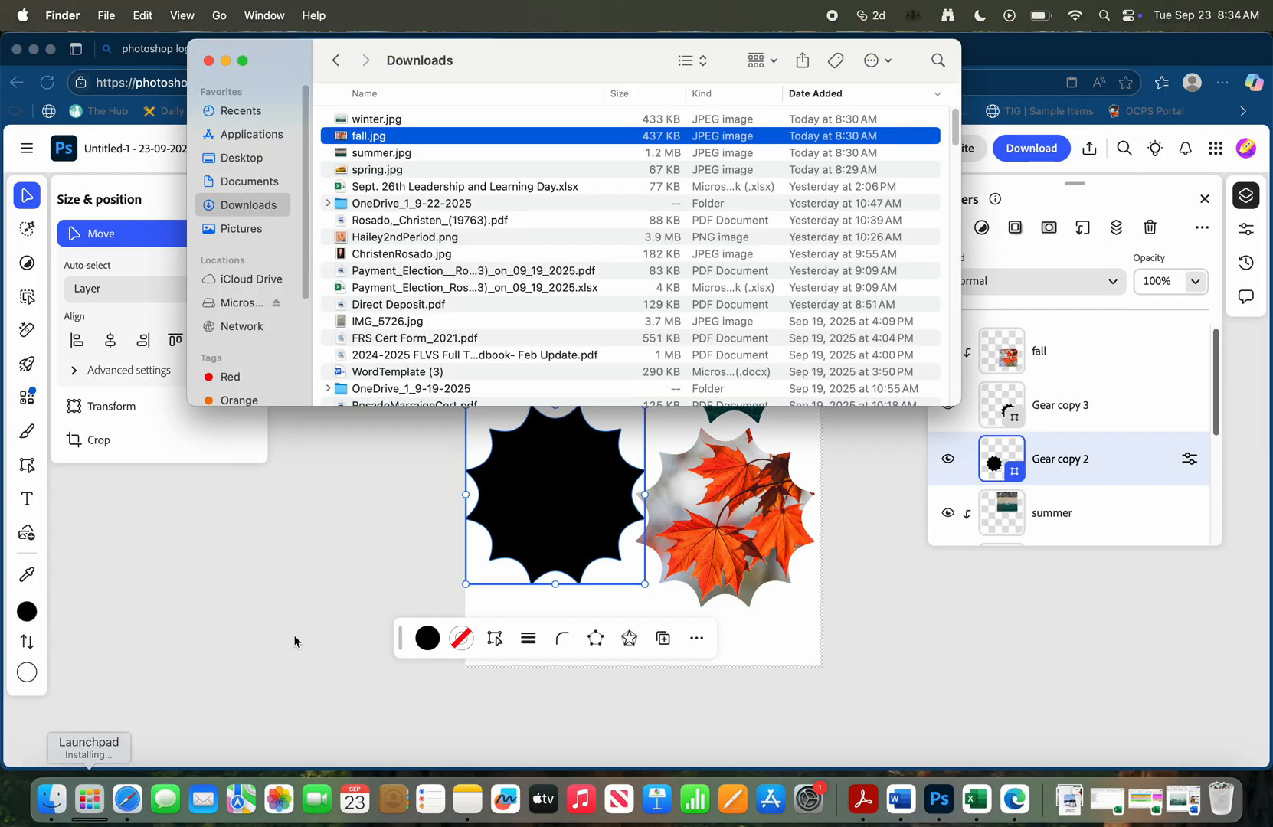
drag(426, 120, 617, 465)
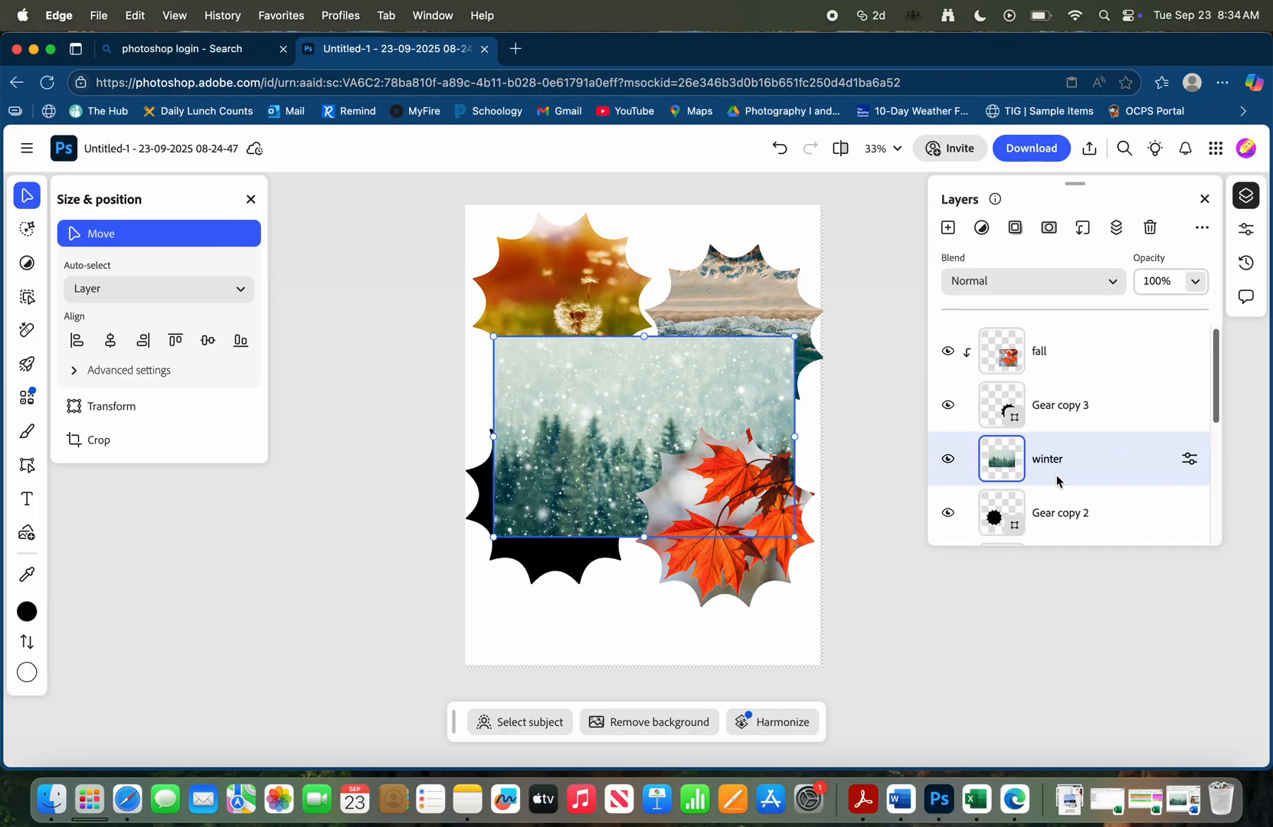
Clip the winter photo to the Gear copy 2 layer and reposition it so it fills the lower-left gear
click(1083, 228)
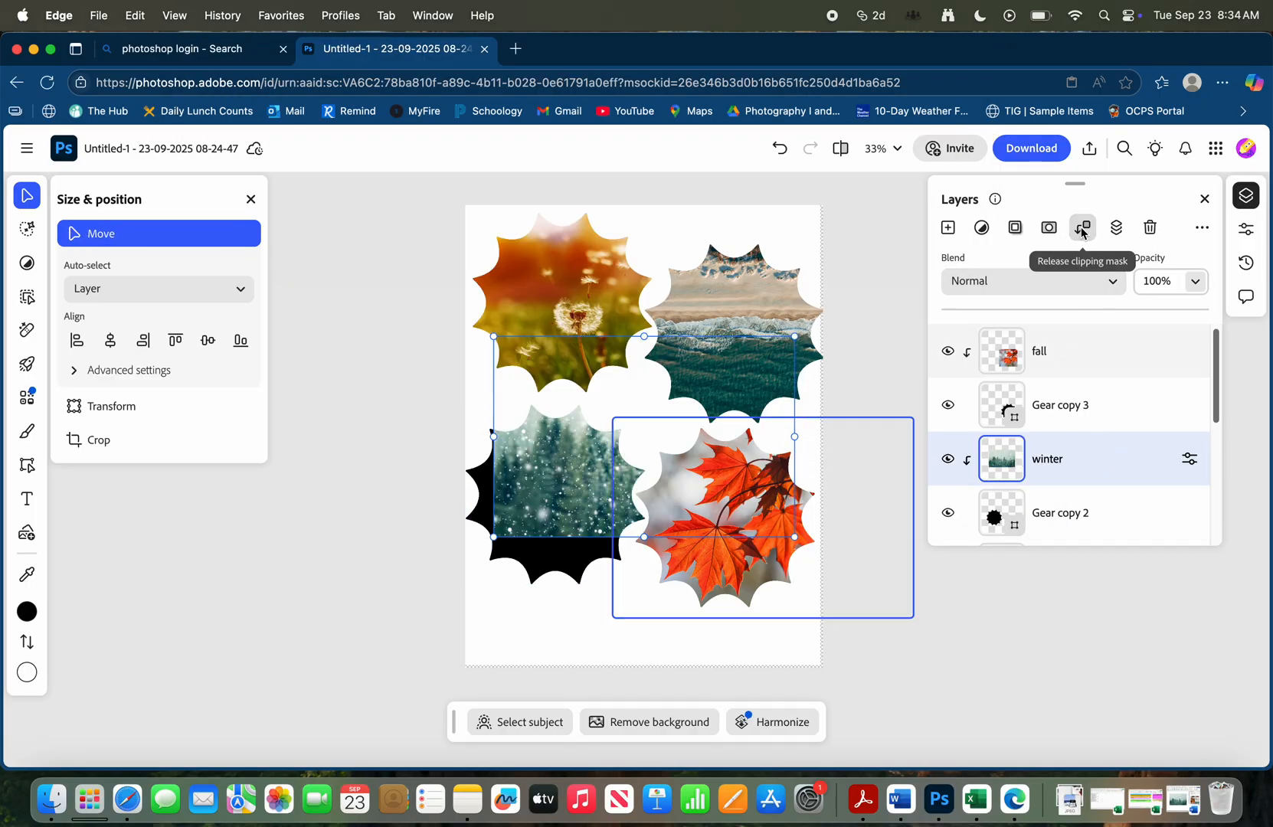
drag(576, 479, 477, 539)
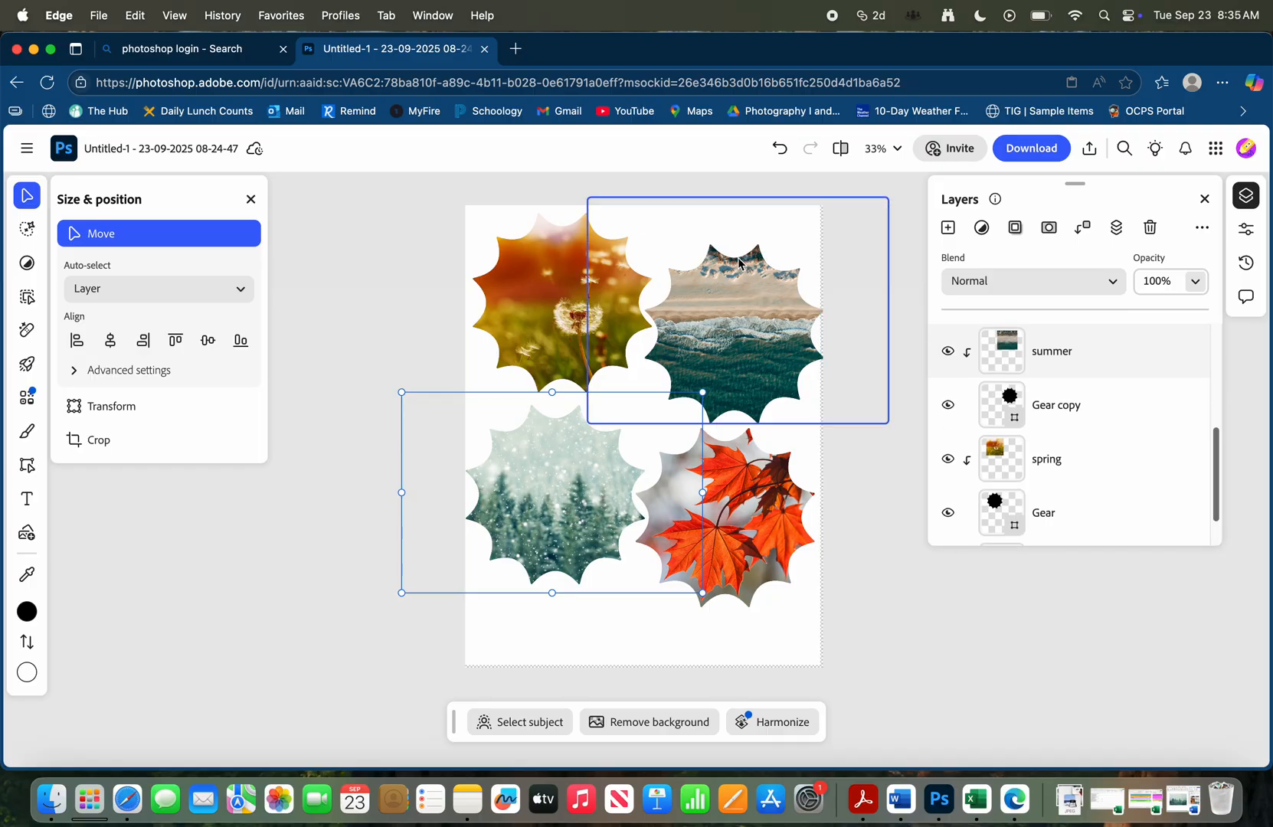
Scale all gear and photo layers down together to about 3429 by 2602 and position them near the middle of the page
scroll(1009, 375, up, 3)
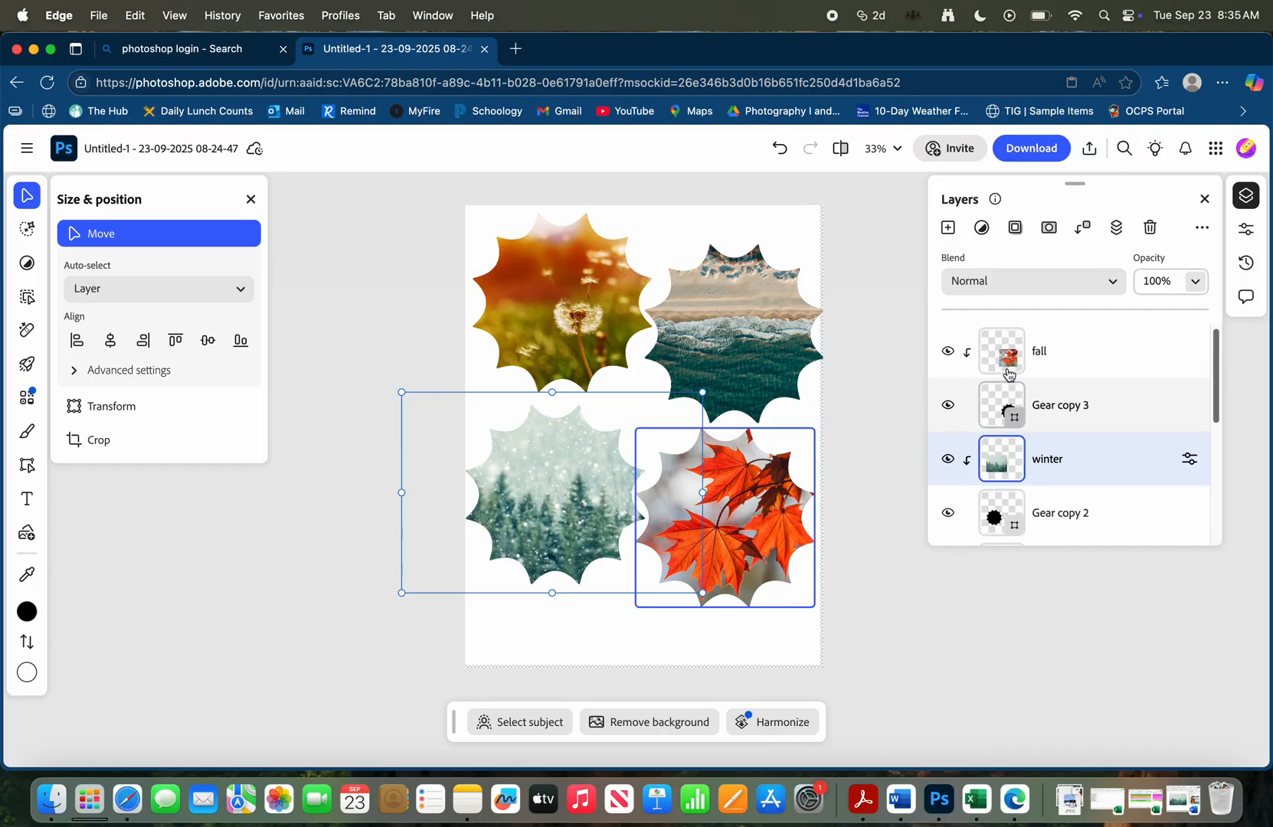
click(1122, 354)
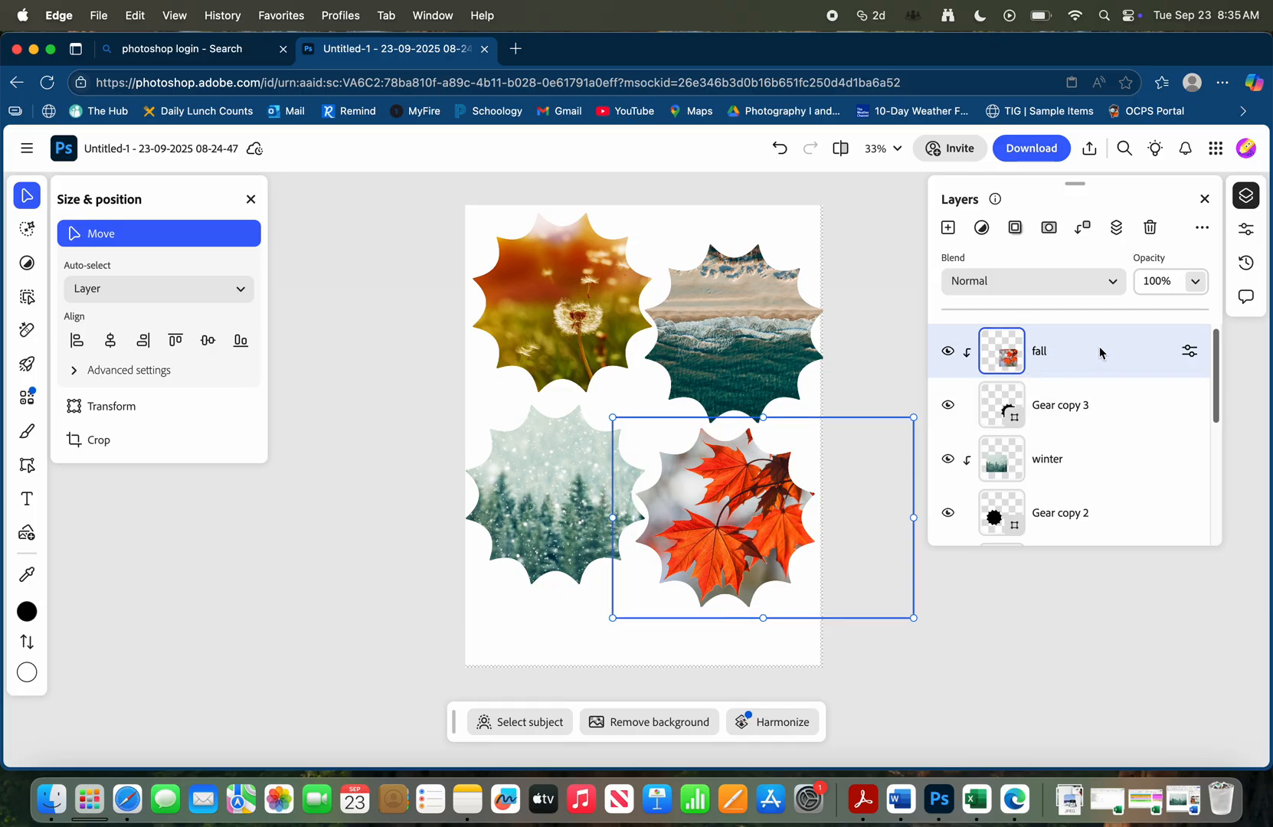
scroll(1098, 355, down, 5)
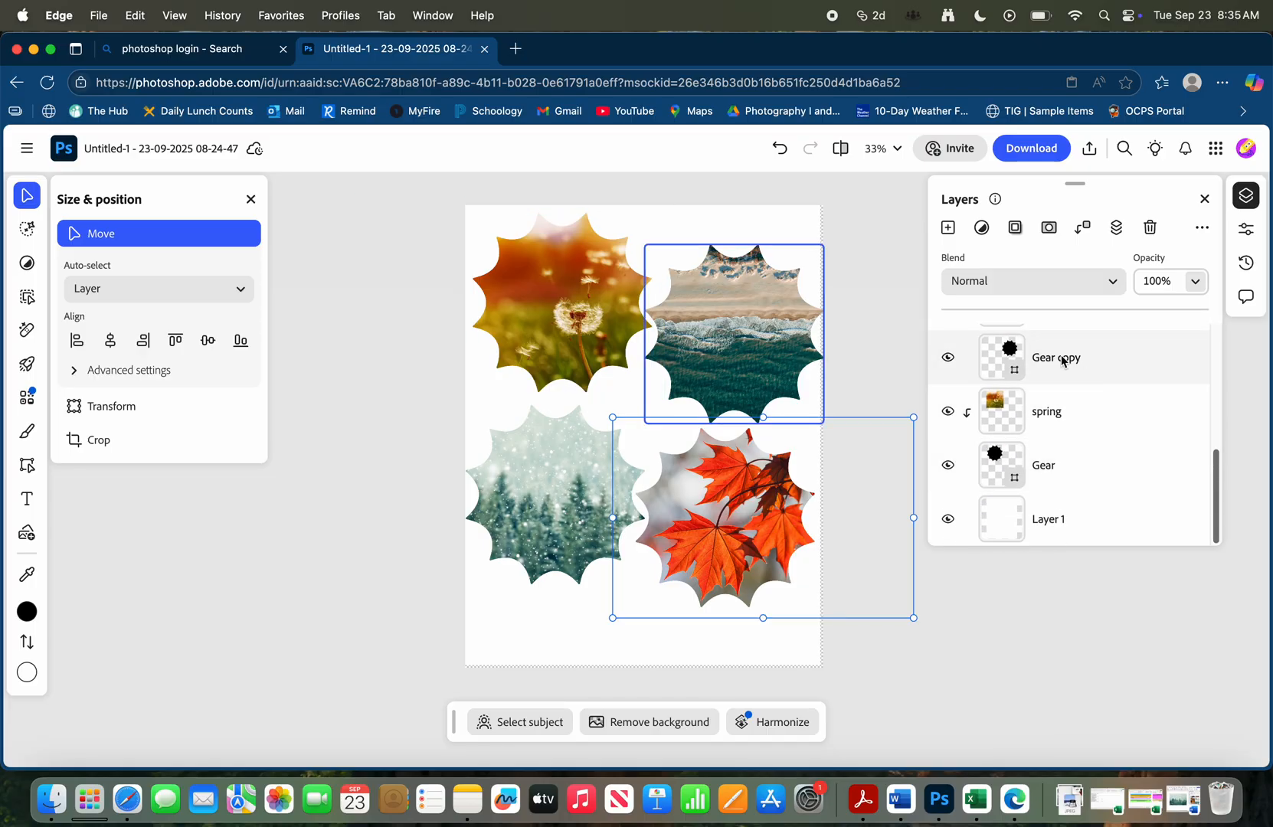
shift+click(1085, 465)
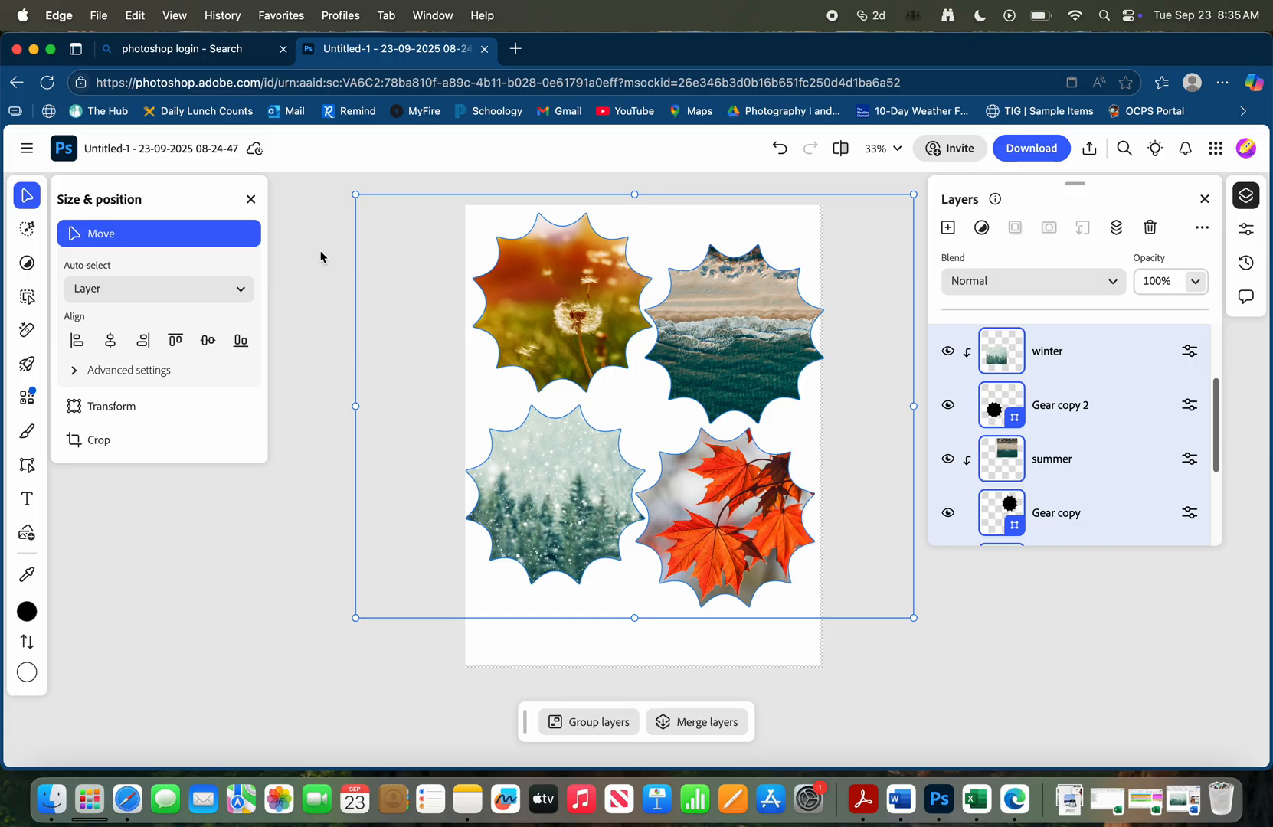
drag(355, 196, 419, 281)
drag(635, 318, 591, 332)
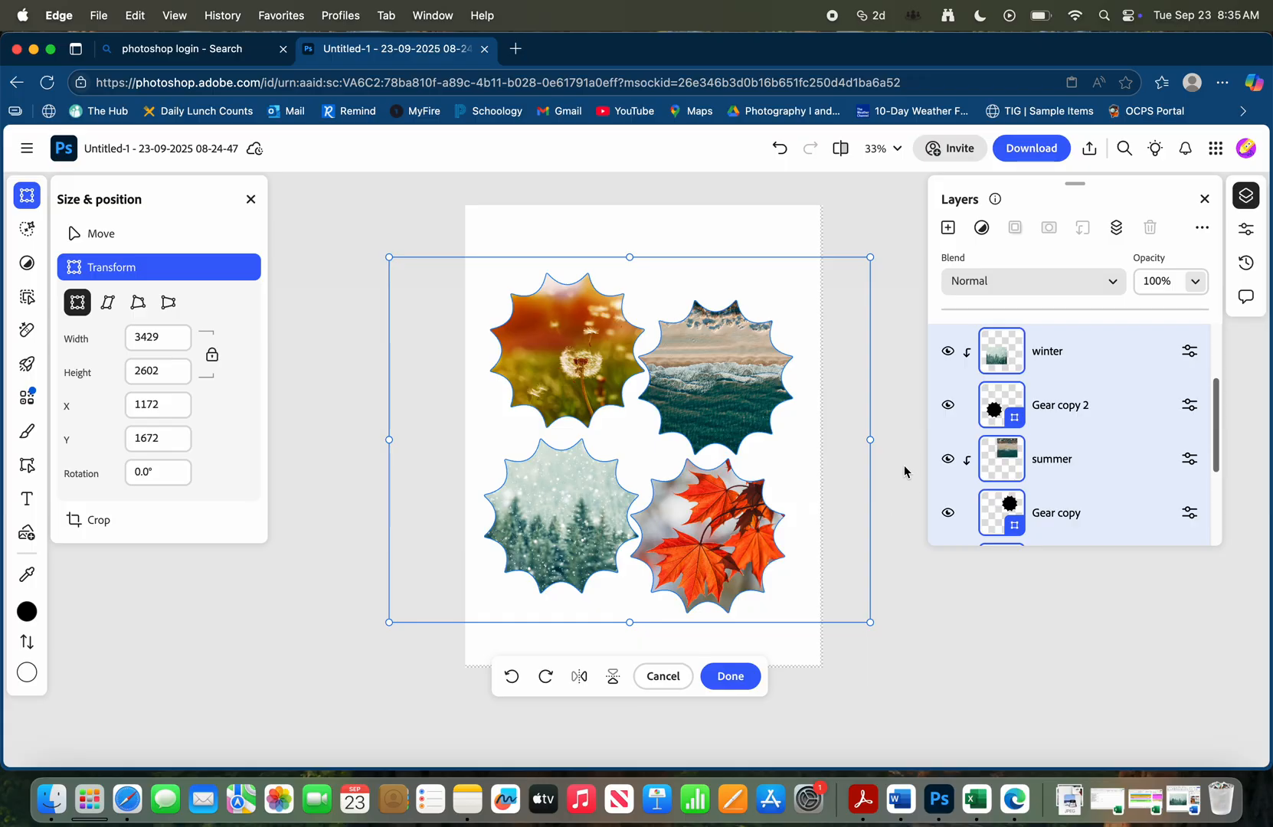
key(Return)
click(1104, 465)
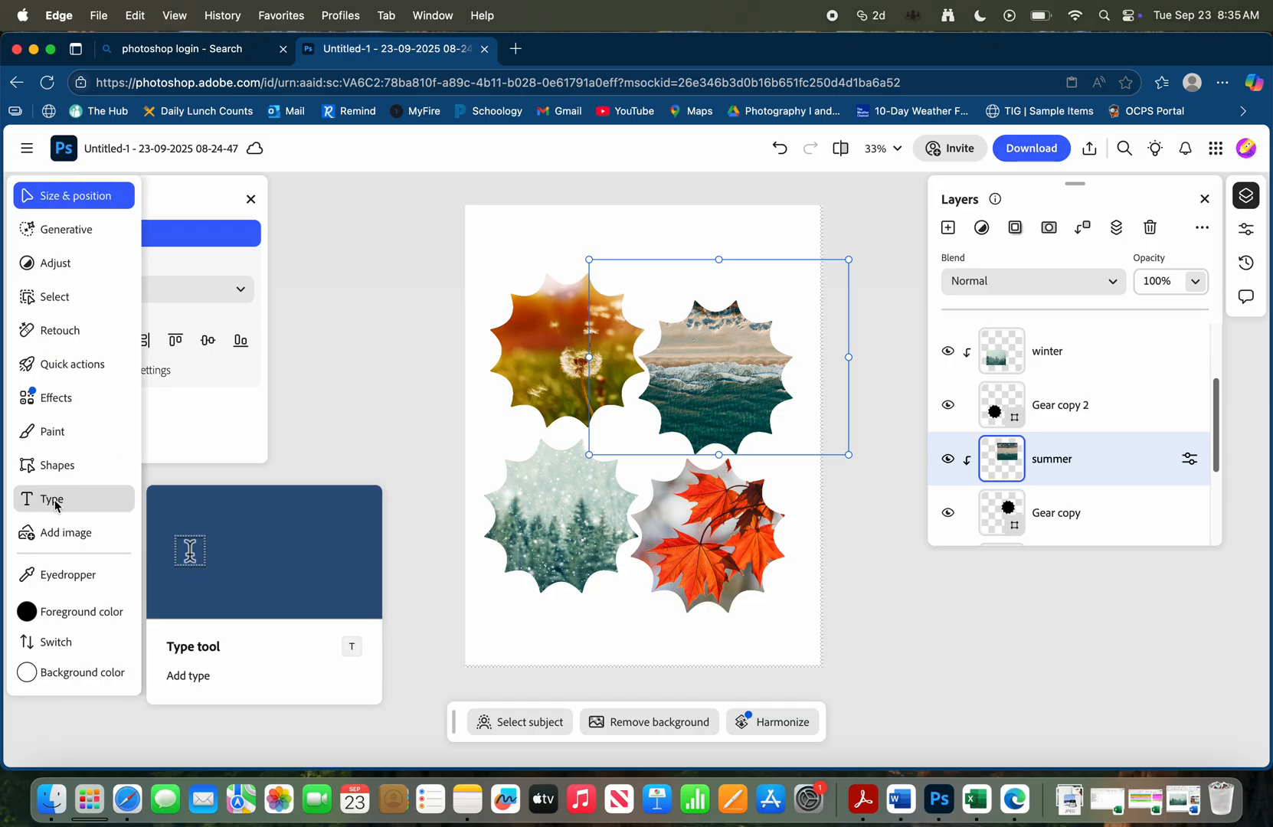
Add a text layer with the Type tool and enter the word Spring
click(55, 506)
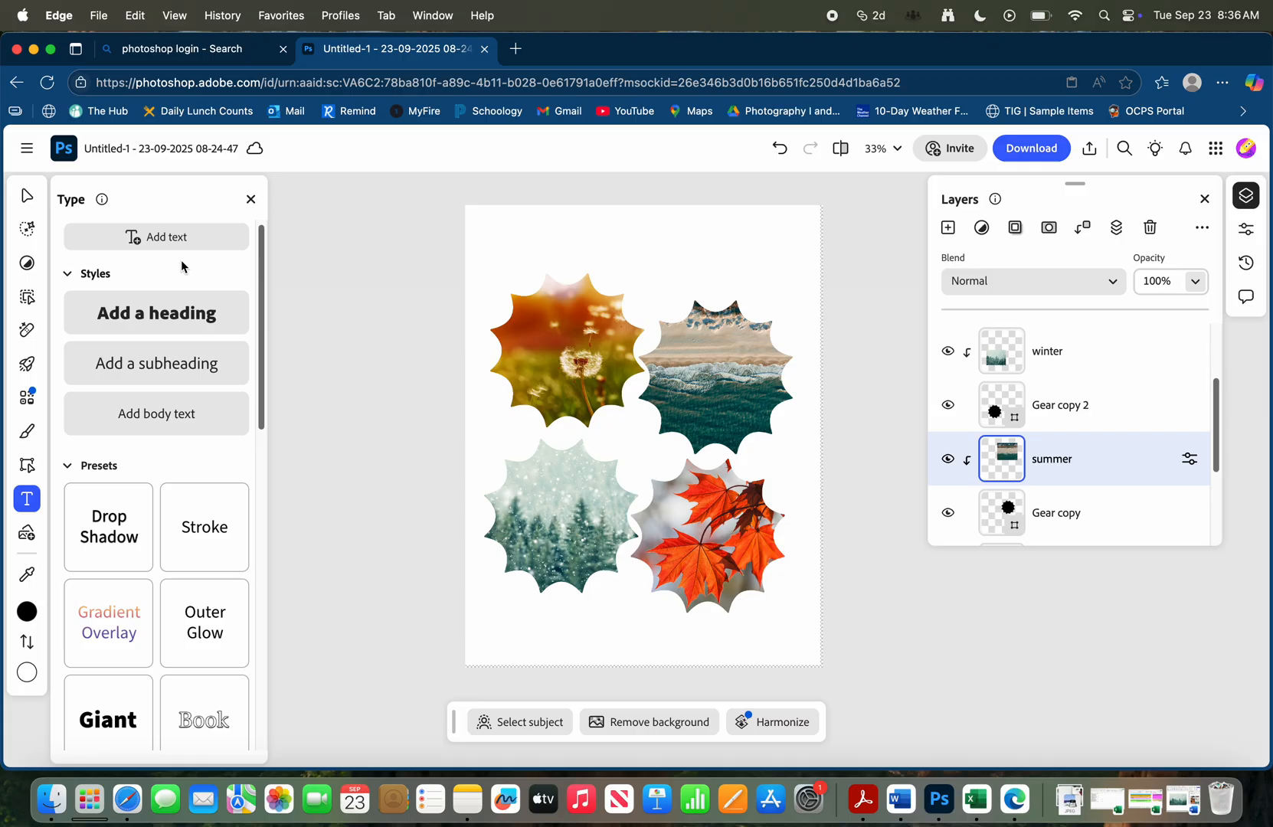
scroll(164, 377, down, 5)
scroll(165, 377, down, 8)
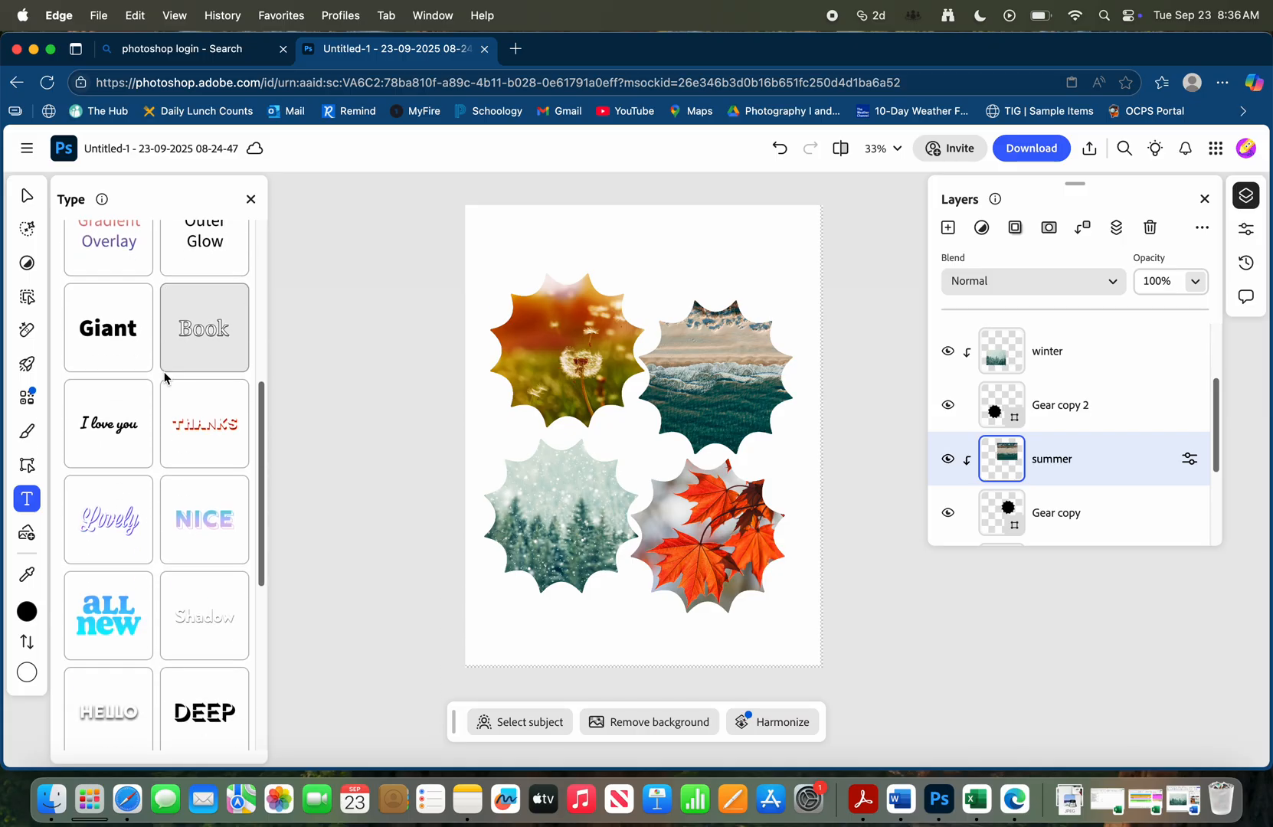
scroll(165, 377, down, 5)
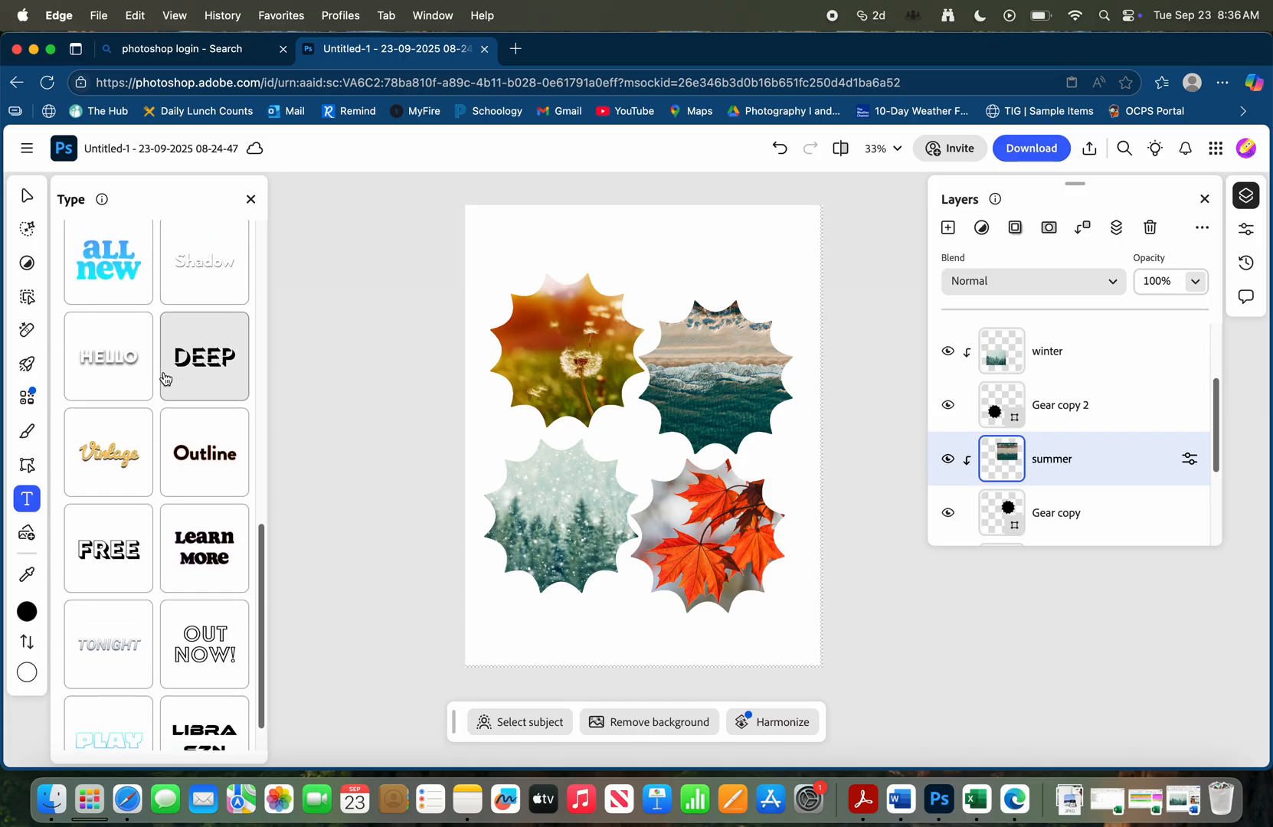
scroll(165, 377, down, 1)
scroll(164, 377, up, 15)
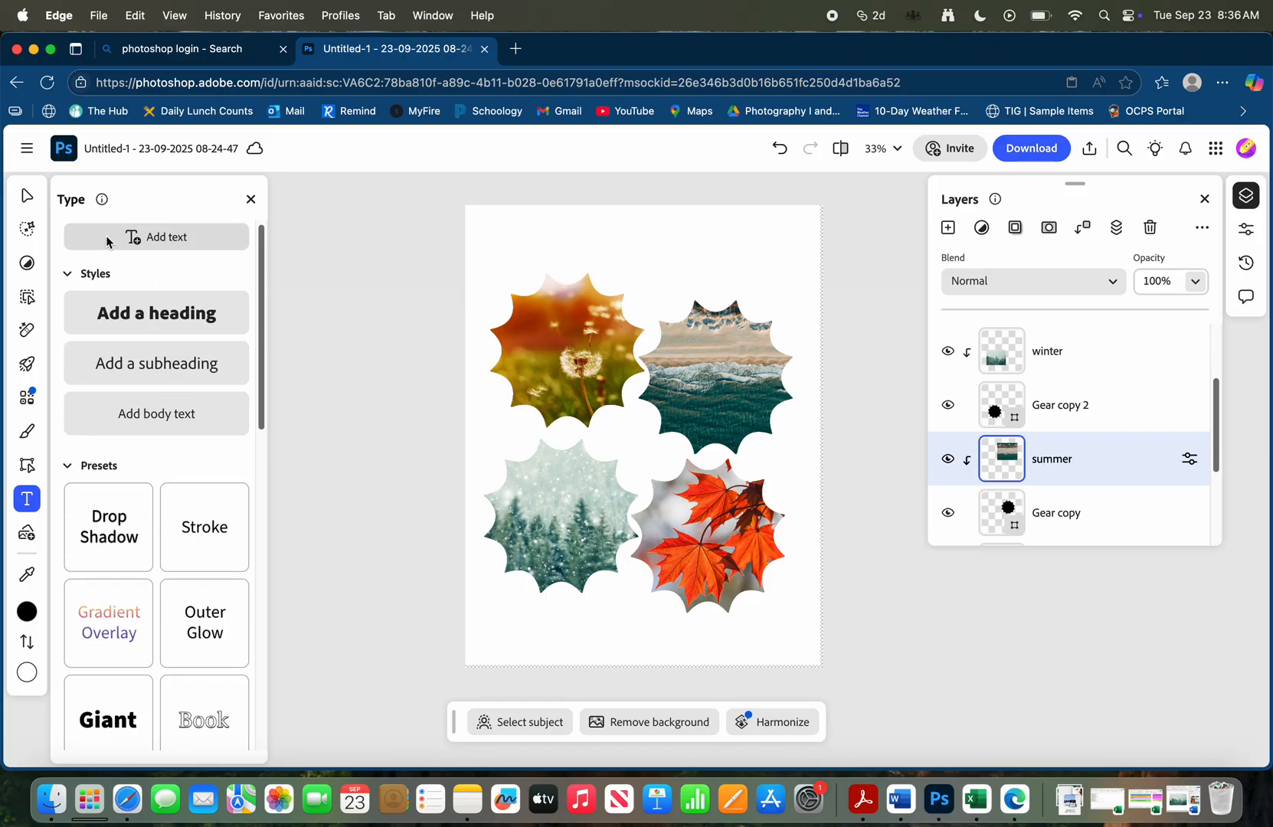
click(180, 237)
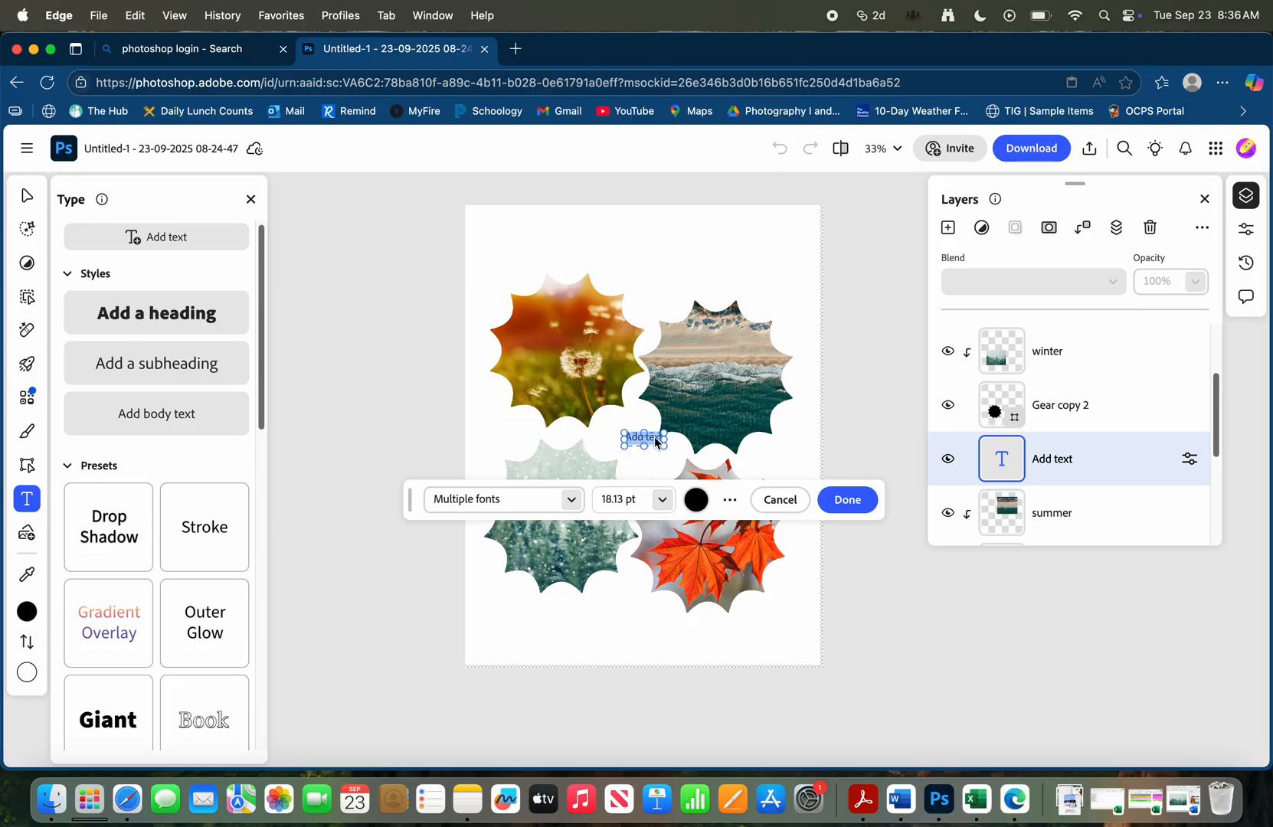
text(Spring)
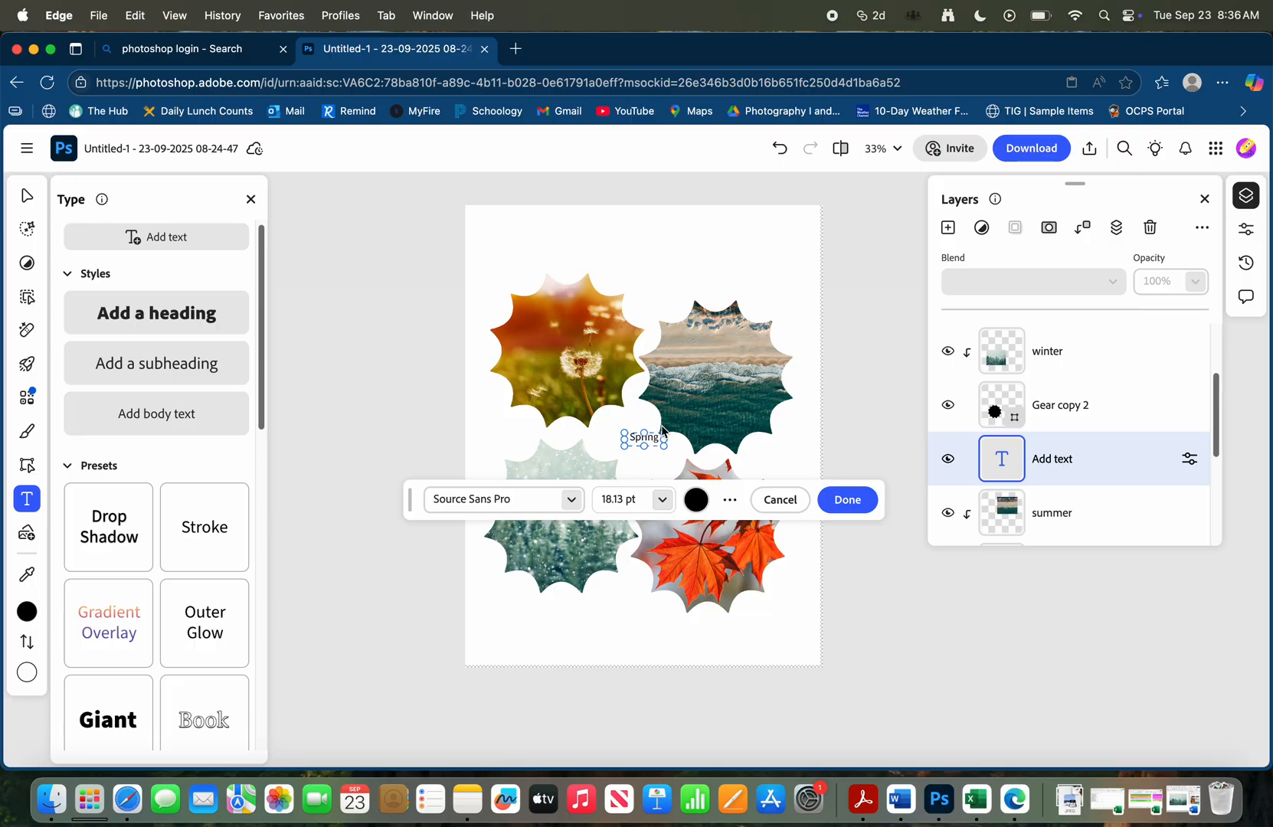
Try to set the font size of the Spring text to 24 pt
click(663, 499)
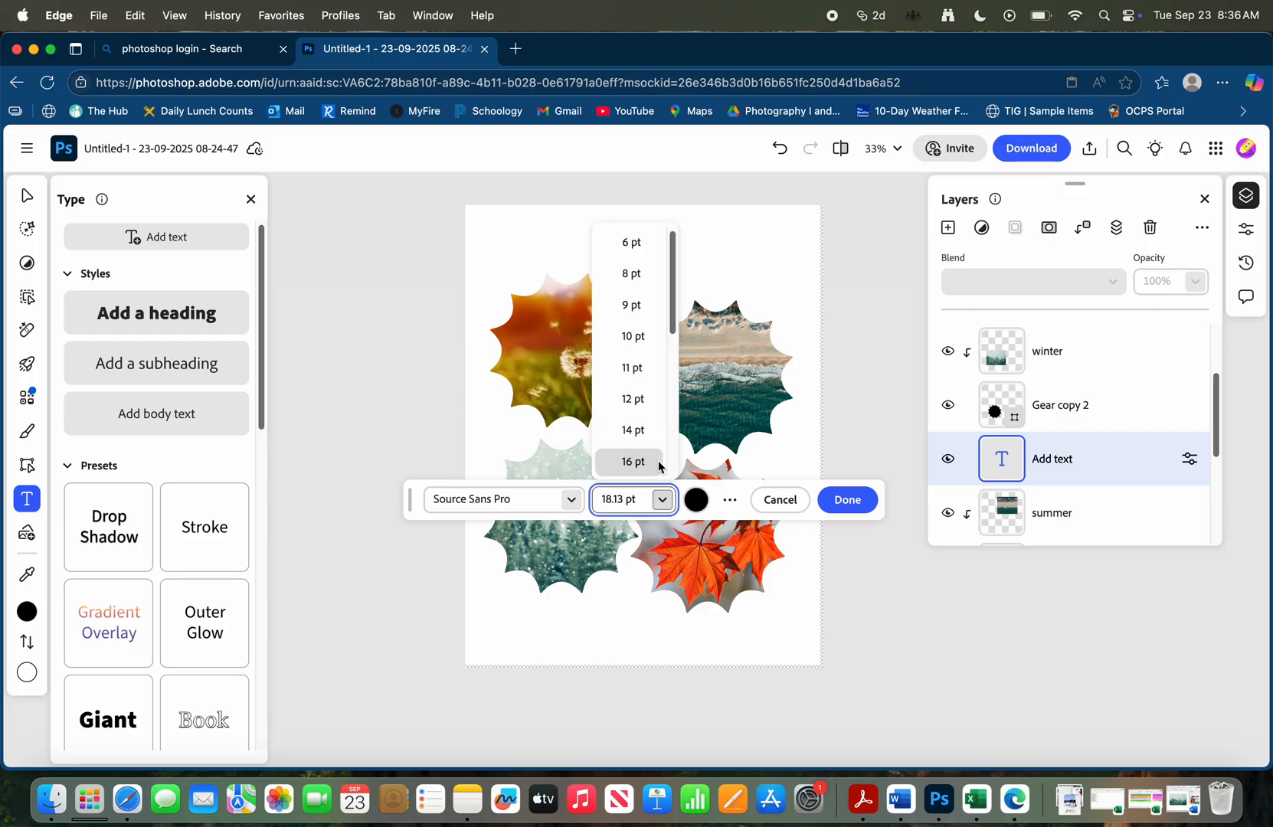
scroll(650, 461, down, 3)
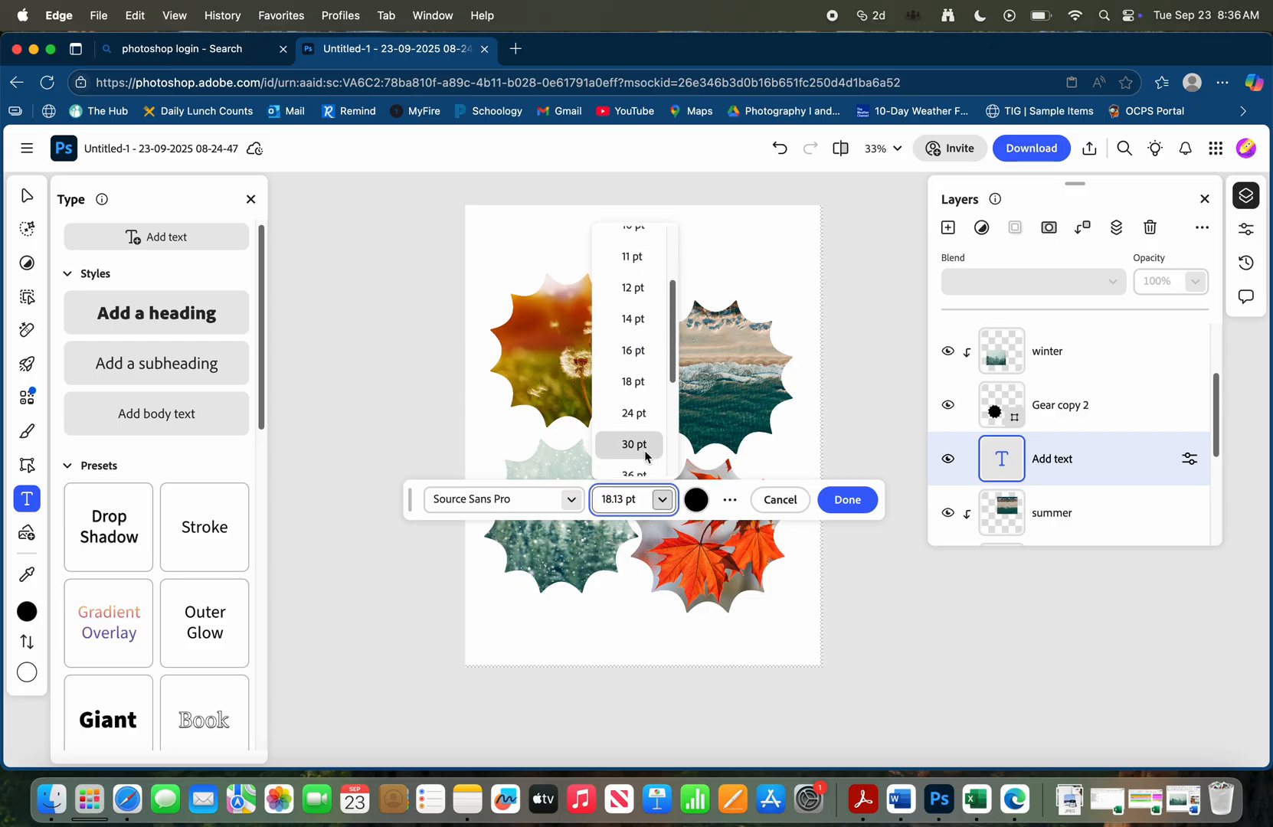
click(642, 413)
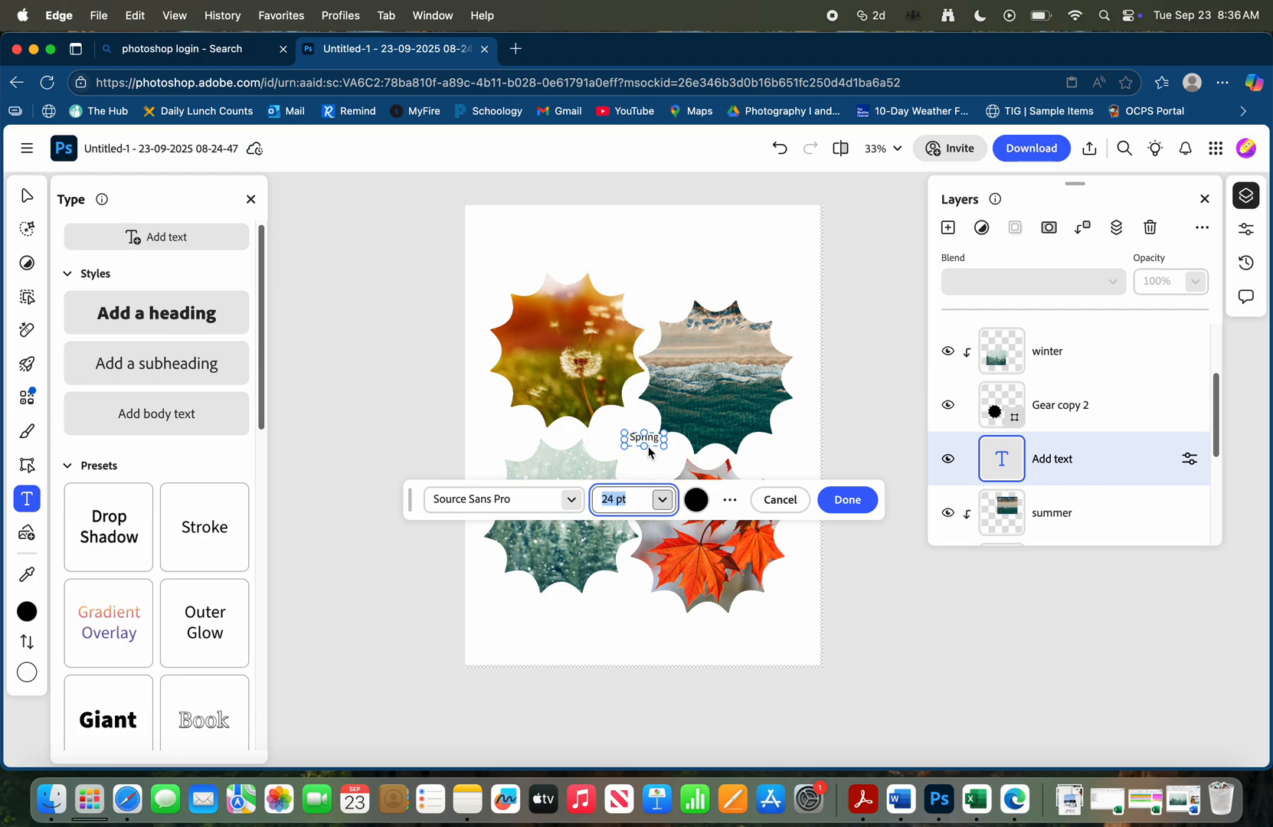
Enlarge the Spring text box, select the whole word and set its font size to 30 pt
click(645, 443)
click(652, 436)
click(652, 436)
mouse_move(666, 449)
mouse_down()
mouse_move(687, 481)
mouse_move(670, 446)
mouse_up()
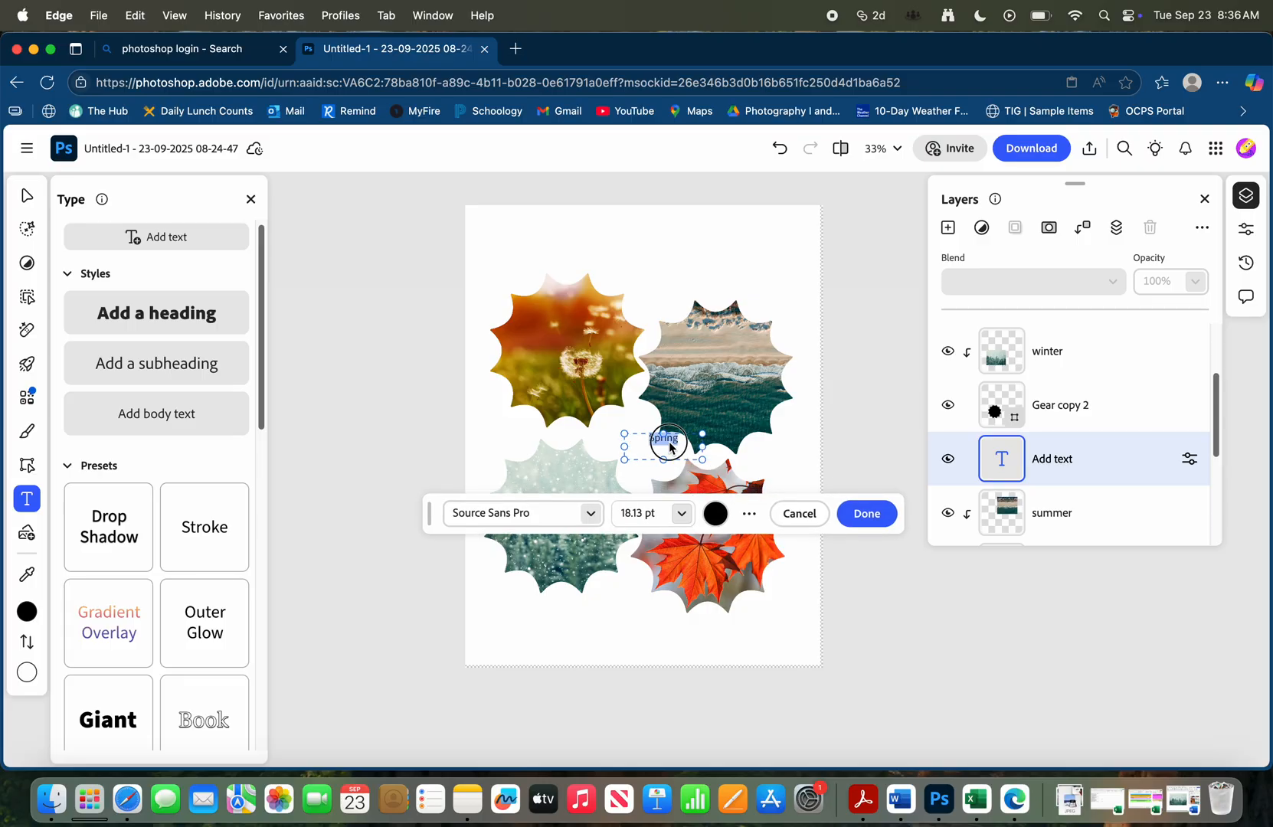
click(686, 519)
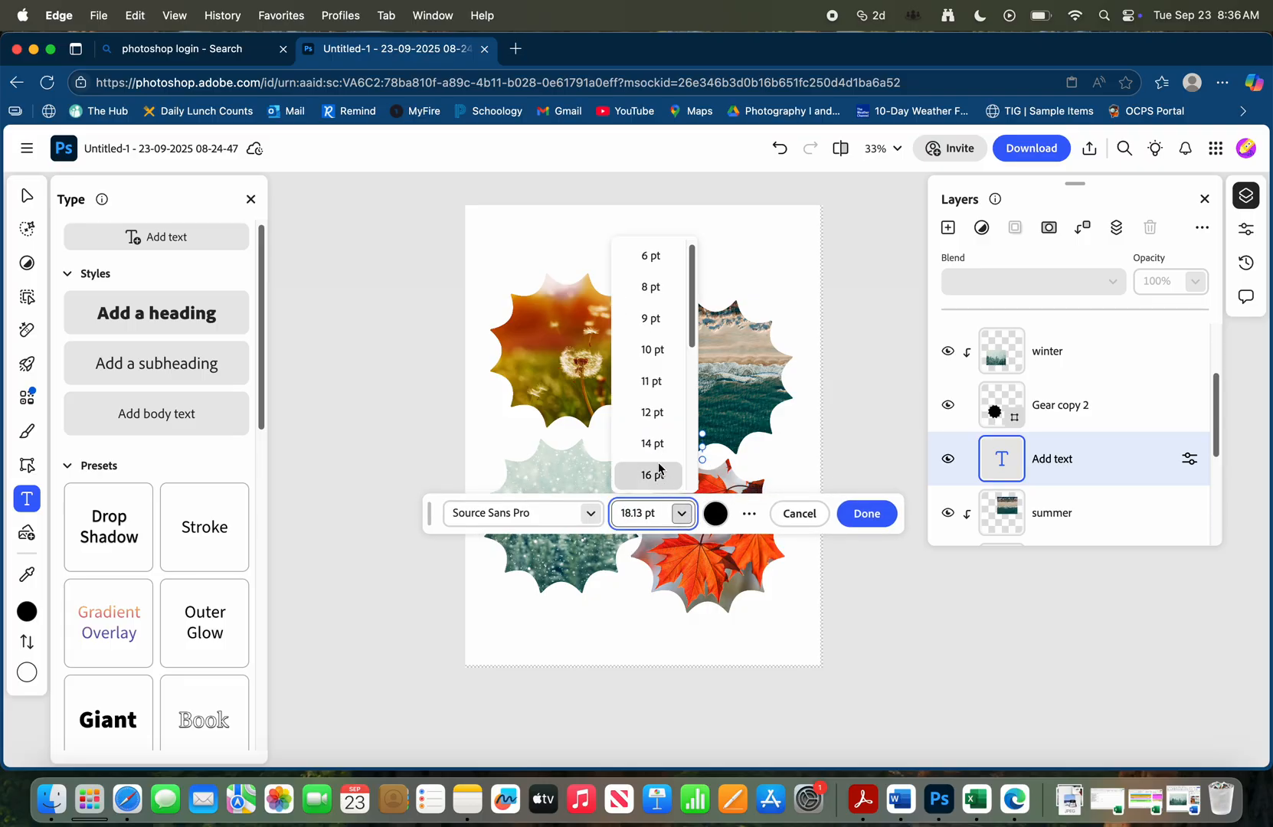
scroll(651, 460, down, 3)
click(663, 464)
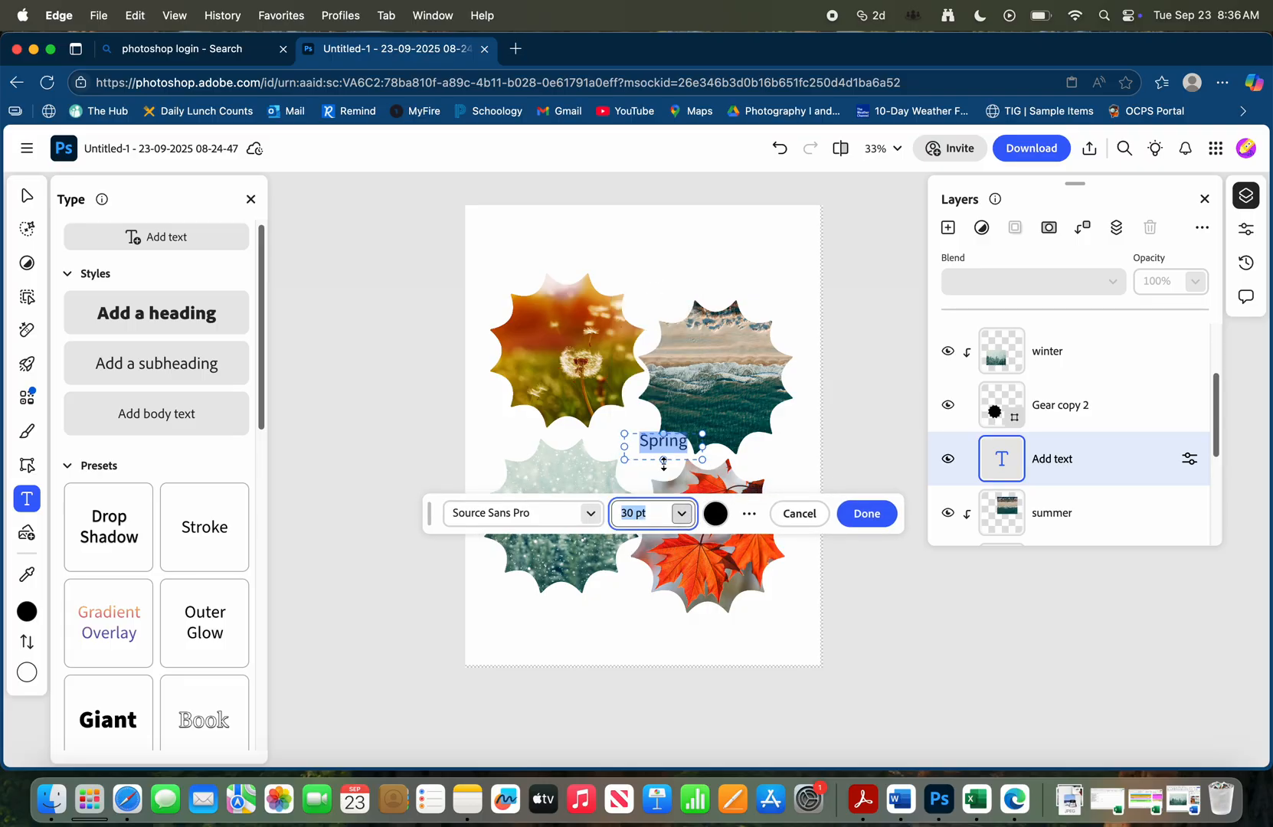
Set the Spring text's font to Above the Beyond Script and place the text just above the upper-left gear
click(599, 526)
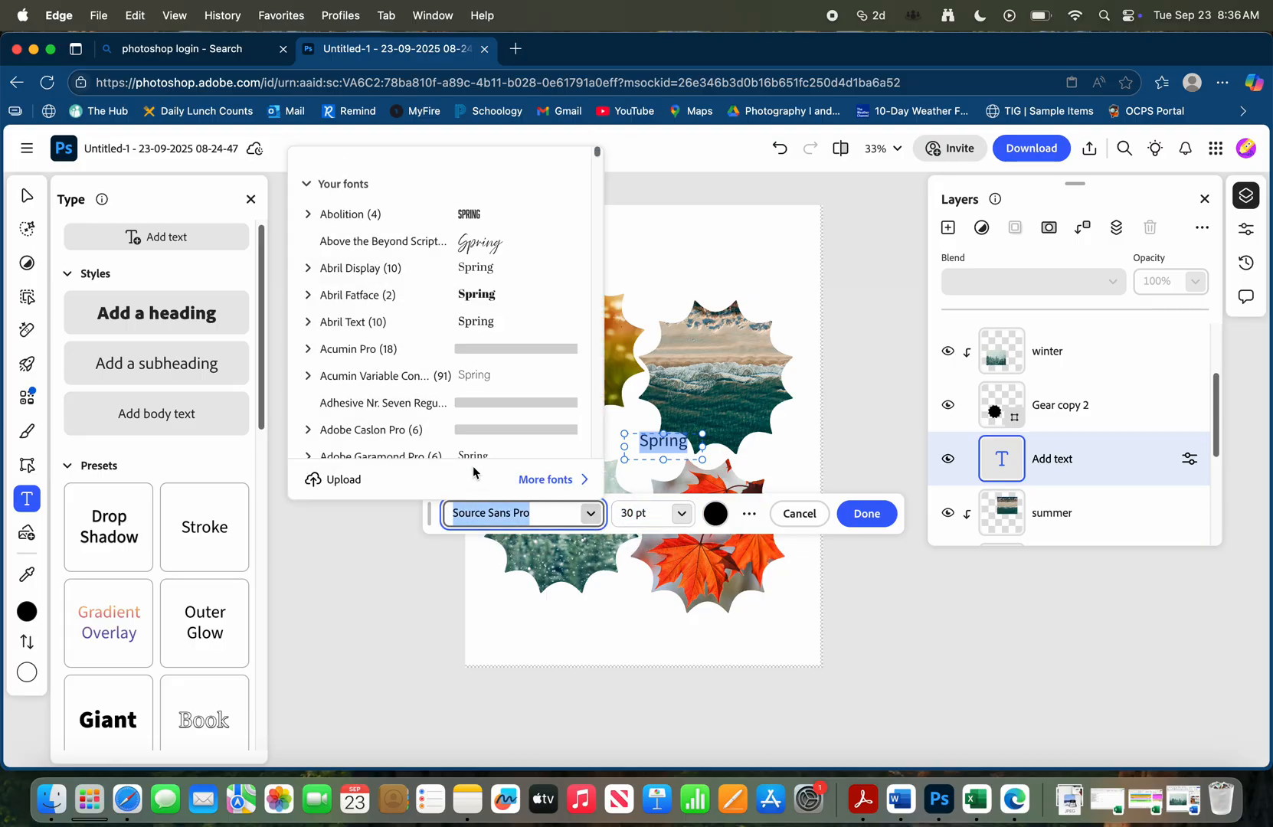
click(428, 246)
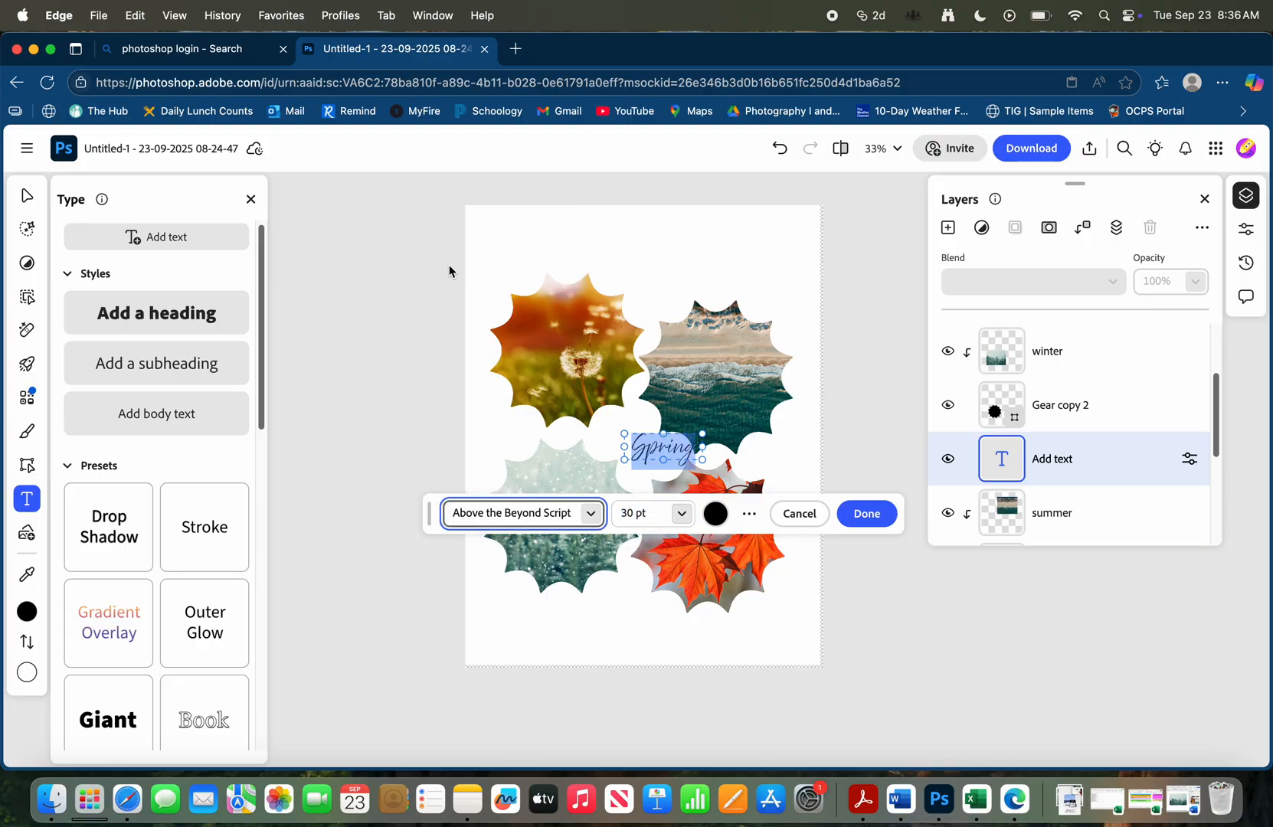
click(750, 515)
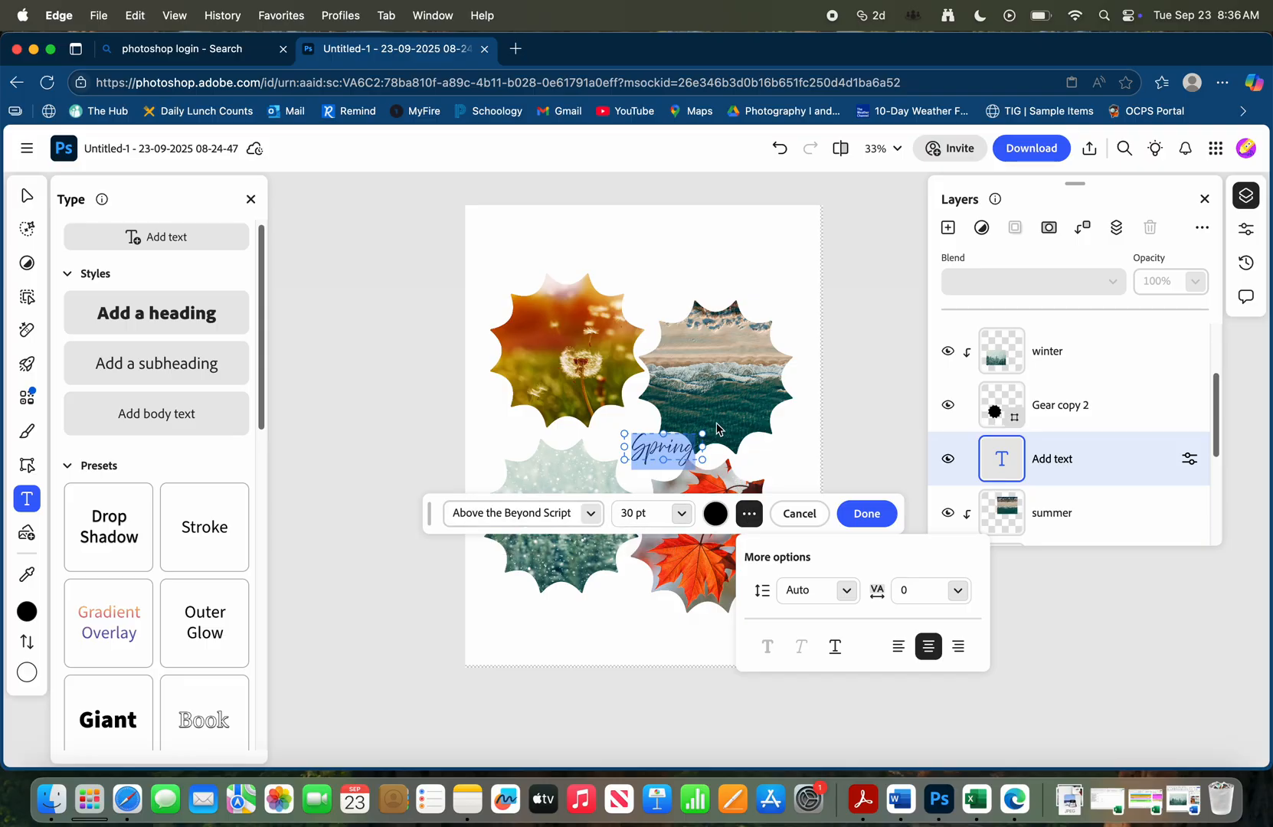
click(759, 465)
click(759, 465)
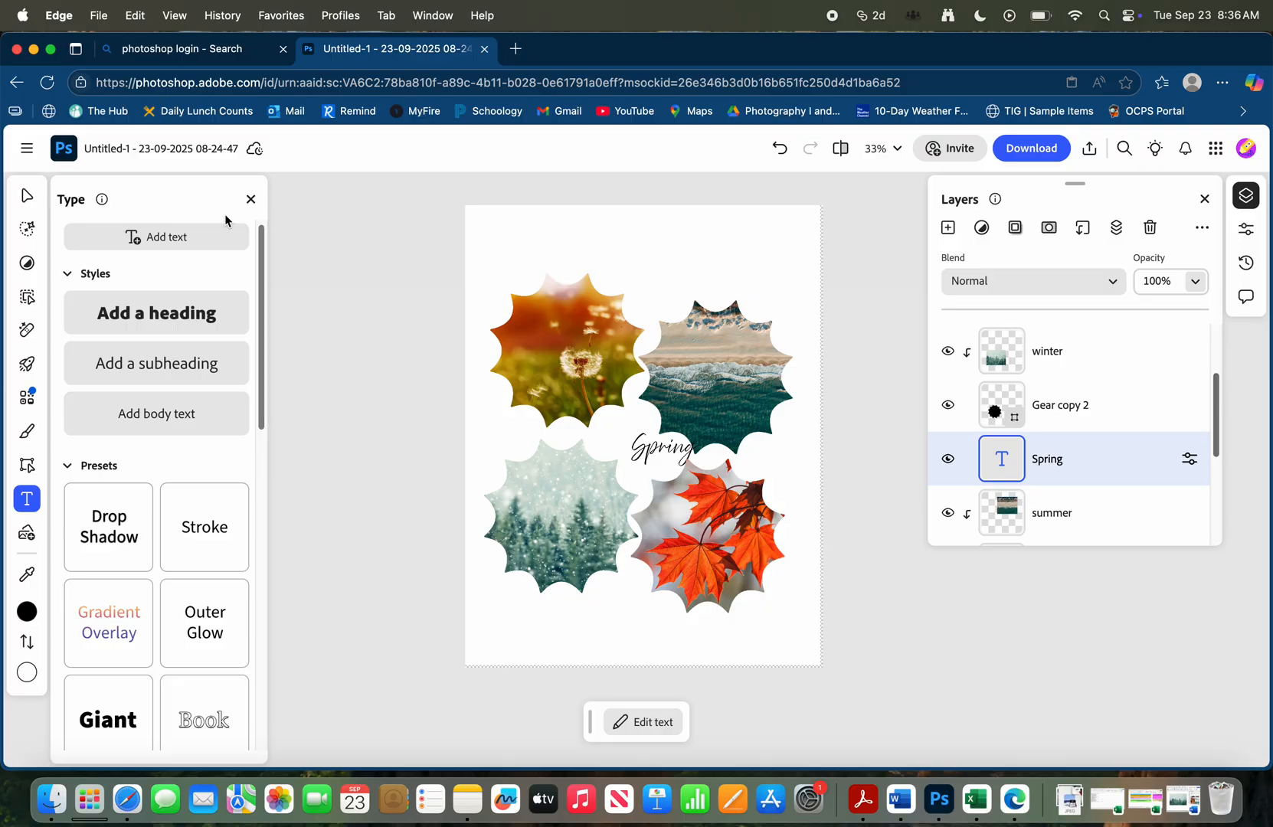
click(27, 196)
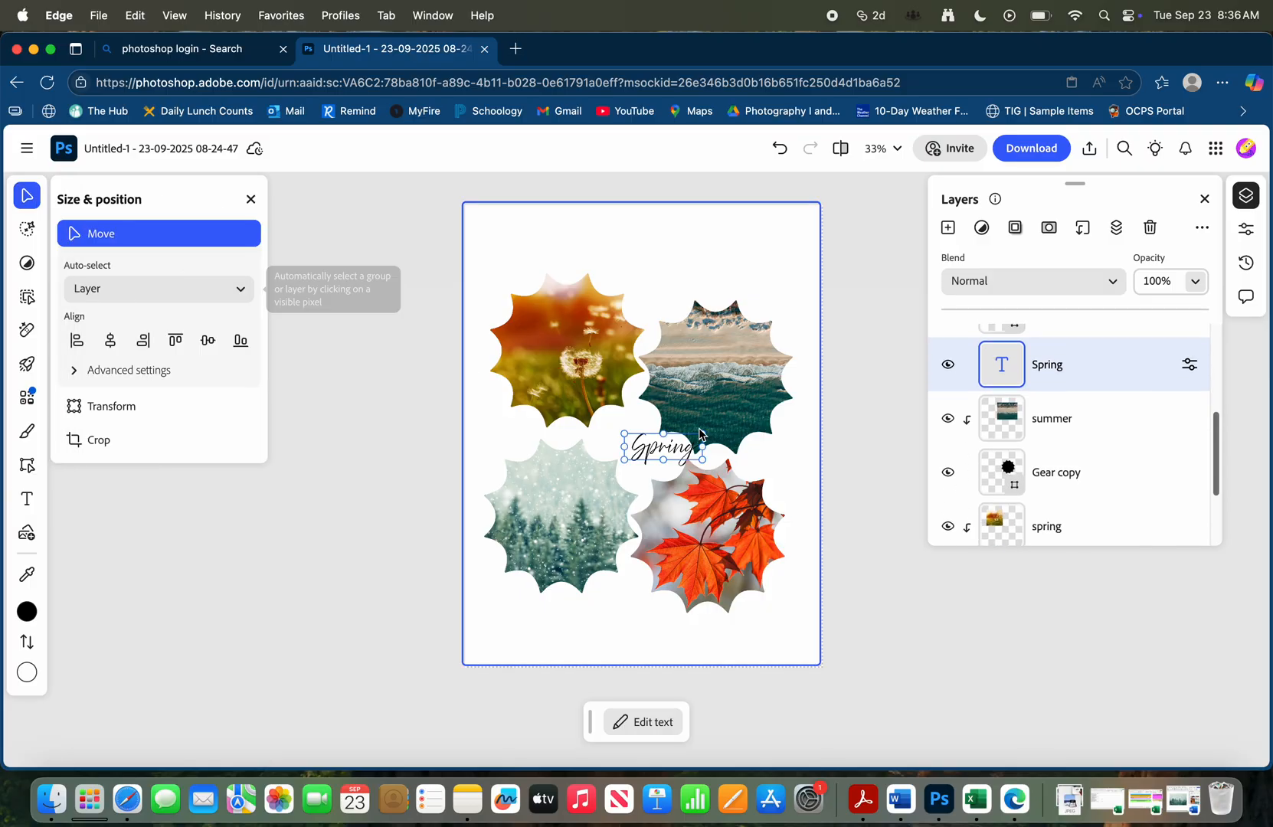
drag(668, 452, 550, 265)
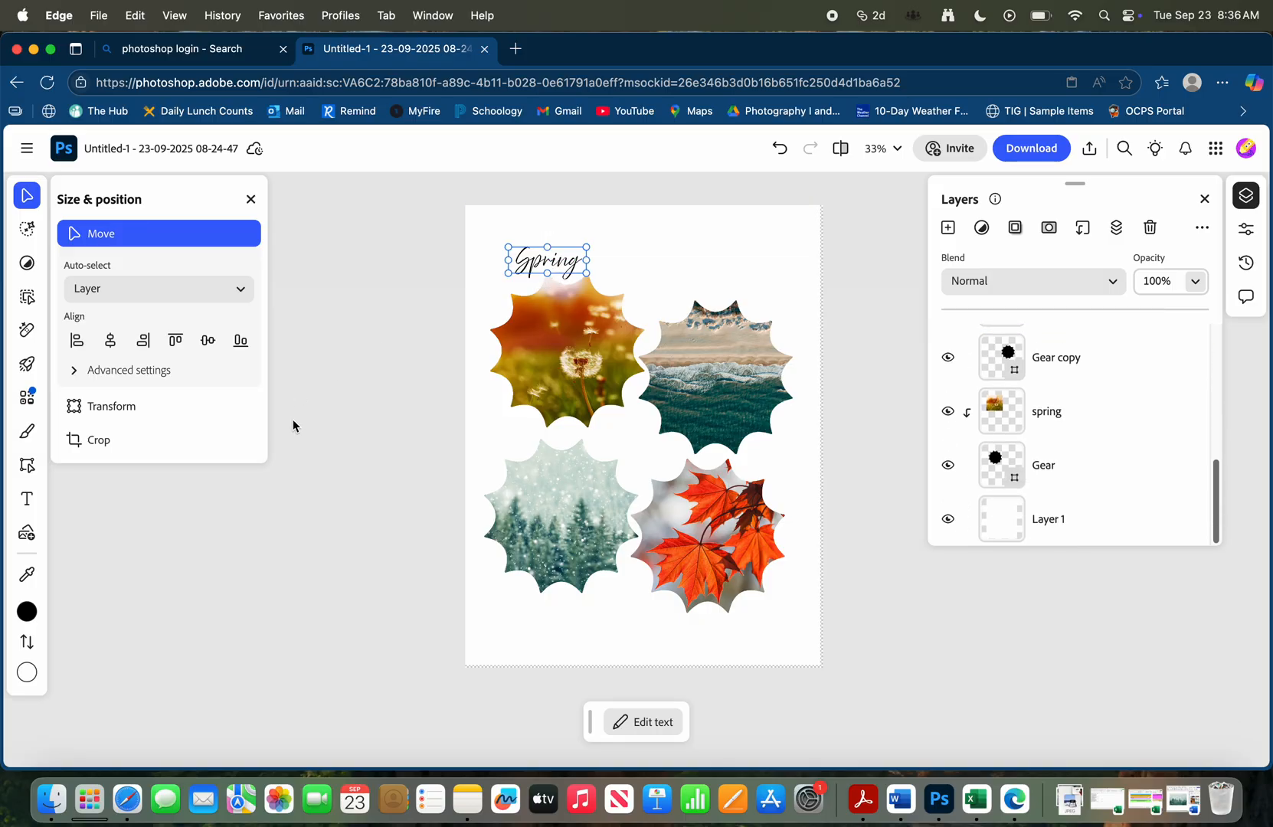
Place a duplicate of the Spring text just above the upper-right gear and reword it as Summer
scroll(1065, 458, up, 3)
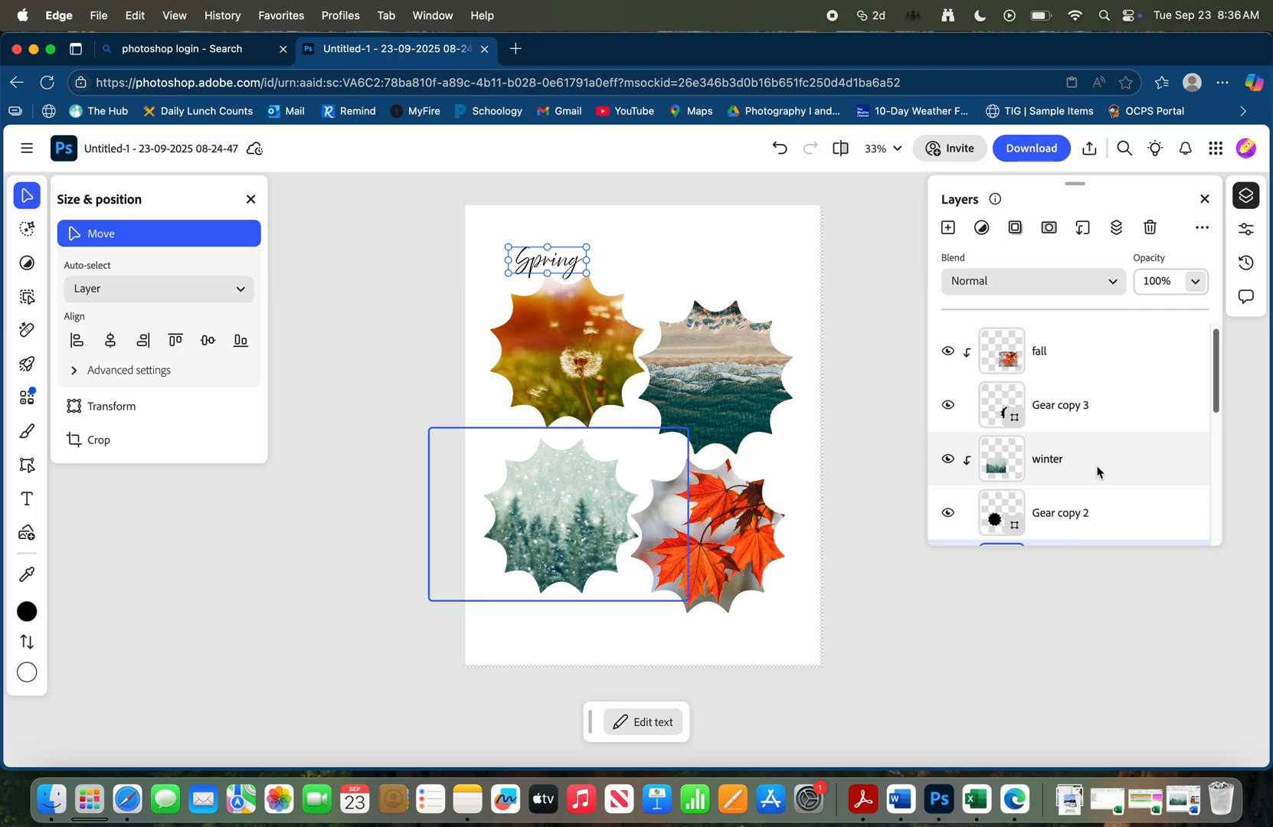
scroll(1106, 459, down, 3)
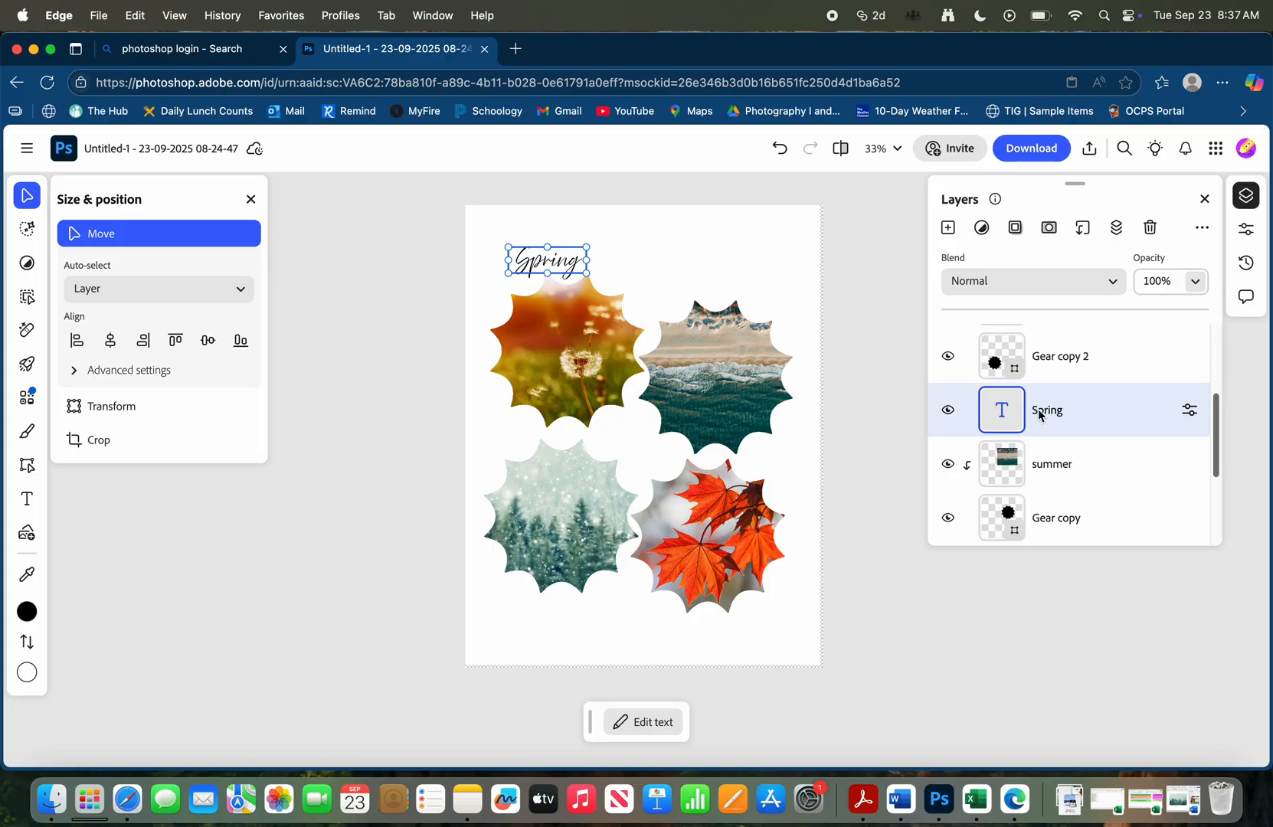
right_click(1102, 415)
click(973, 498)
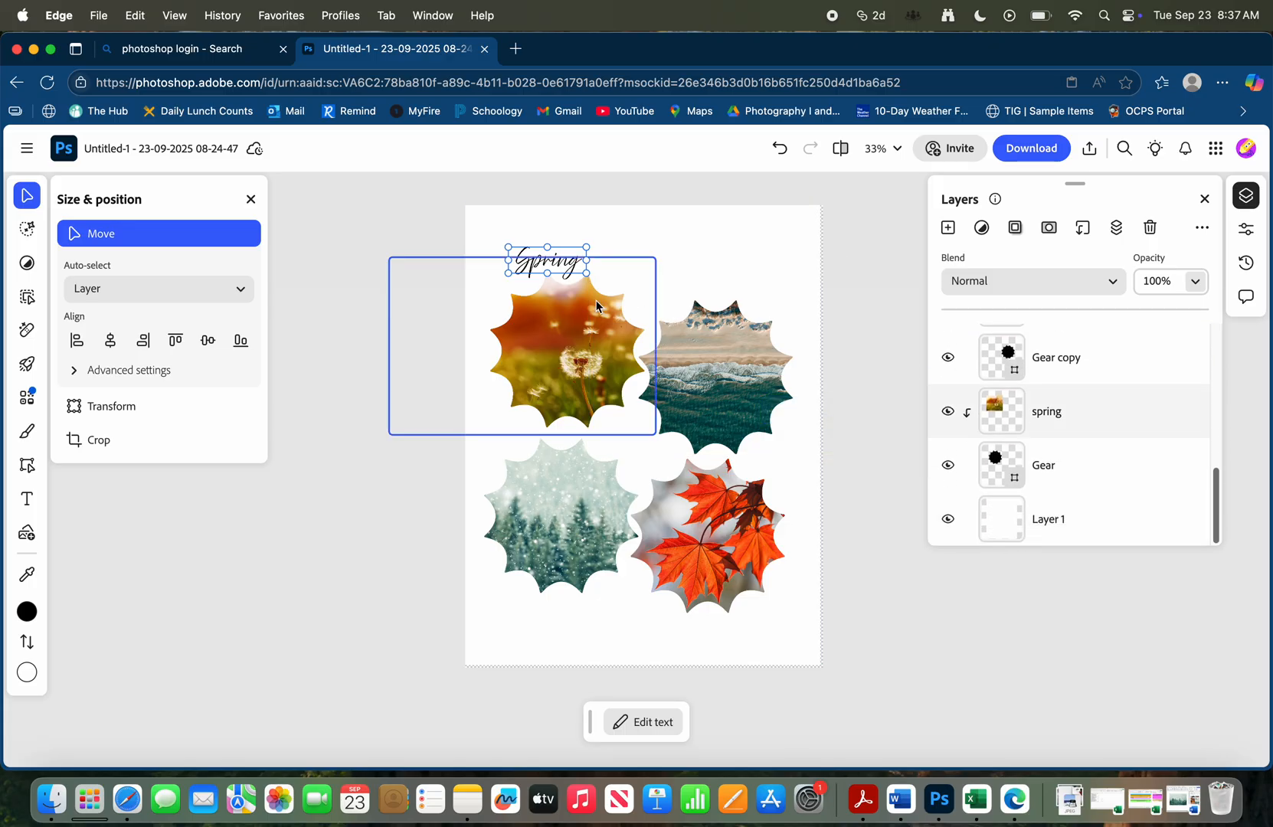
drag(546, 260, 755, 293)
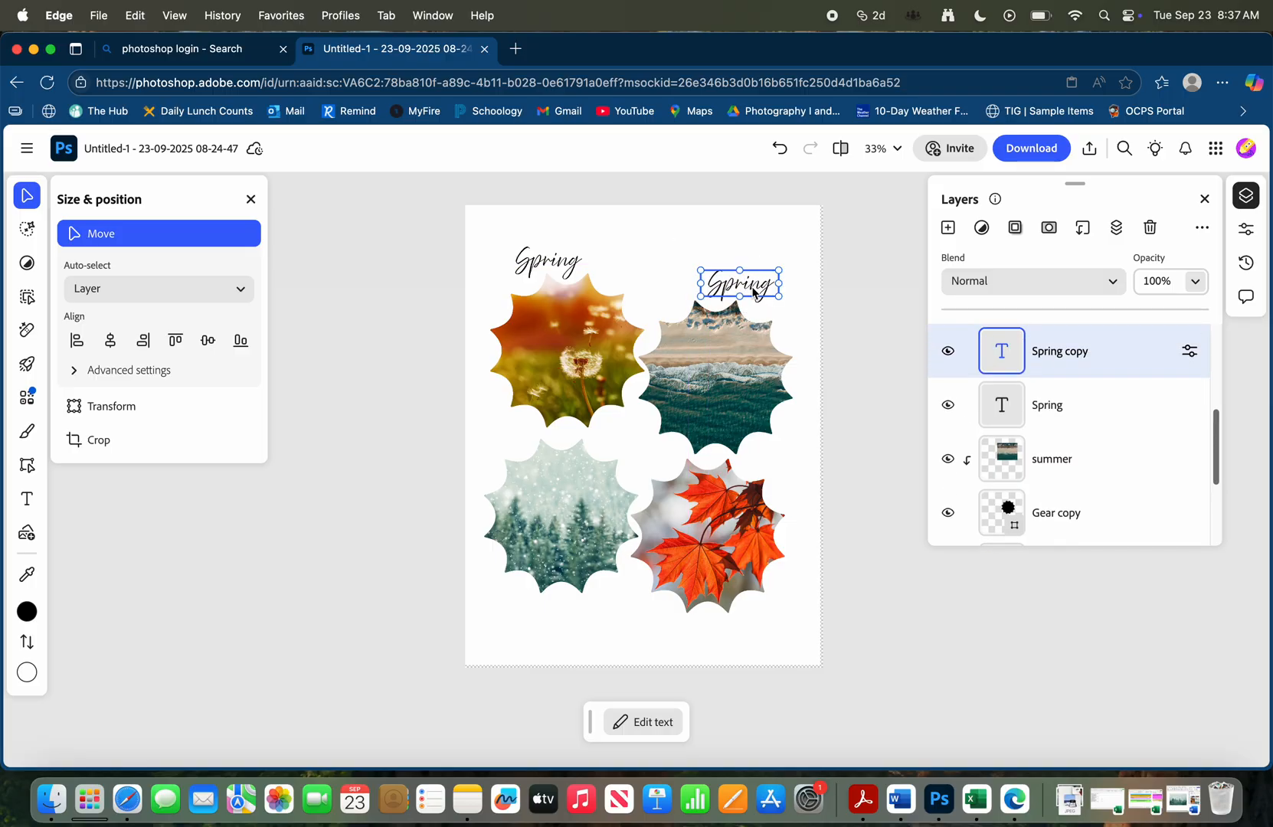
double_click(750, 289)
text(Summer)
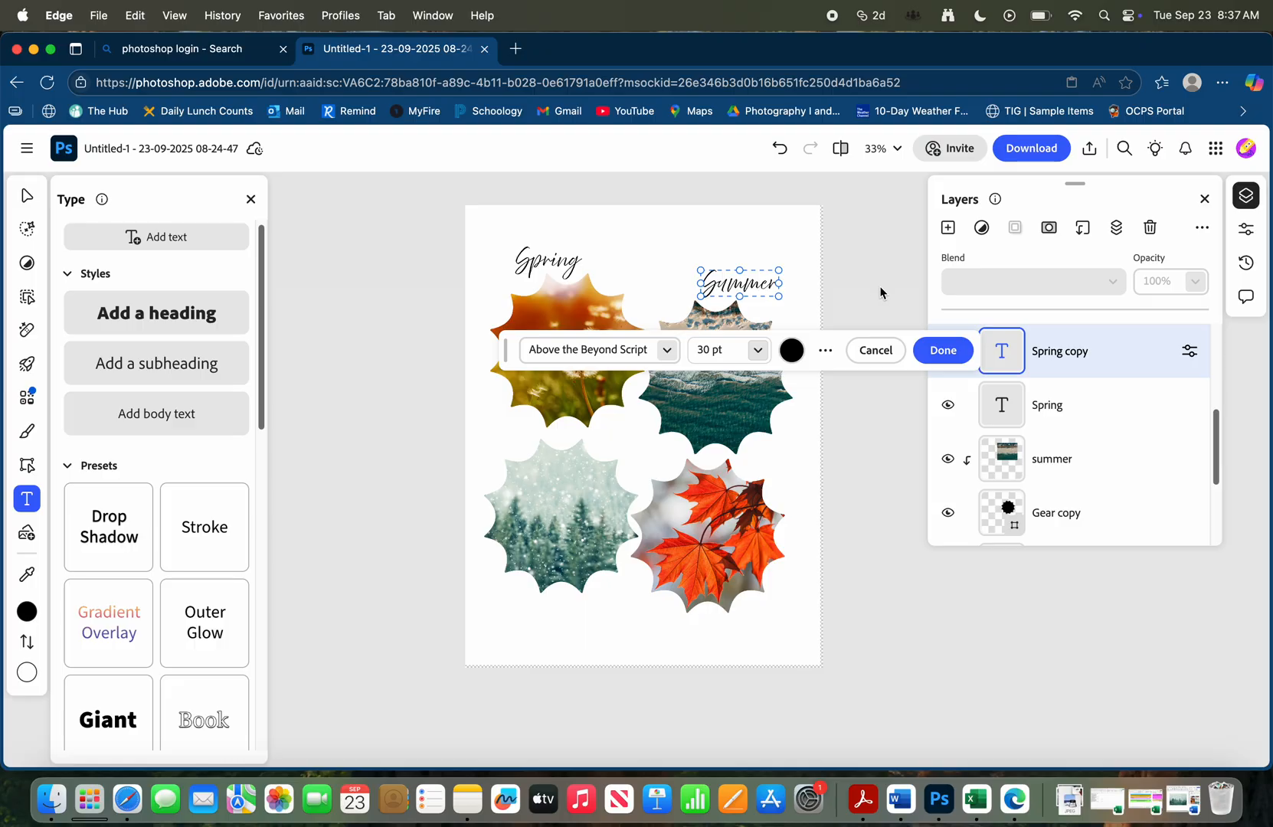
Place a duplicate of the Summer text just below the lower-right gear and reword it as Fall
click(1081, 352)
right_click(1089, 354)
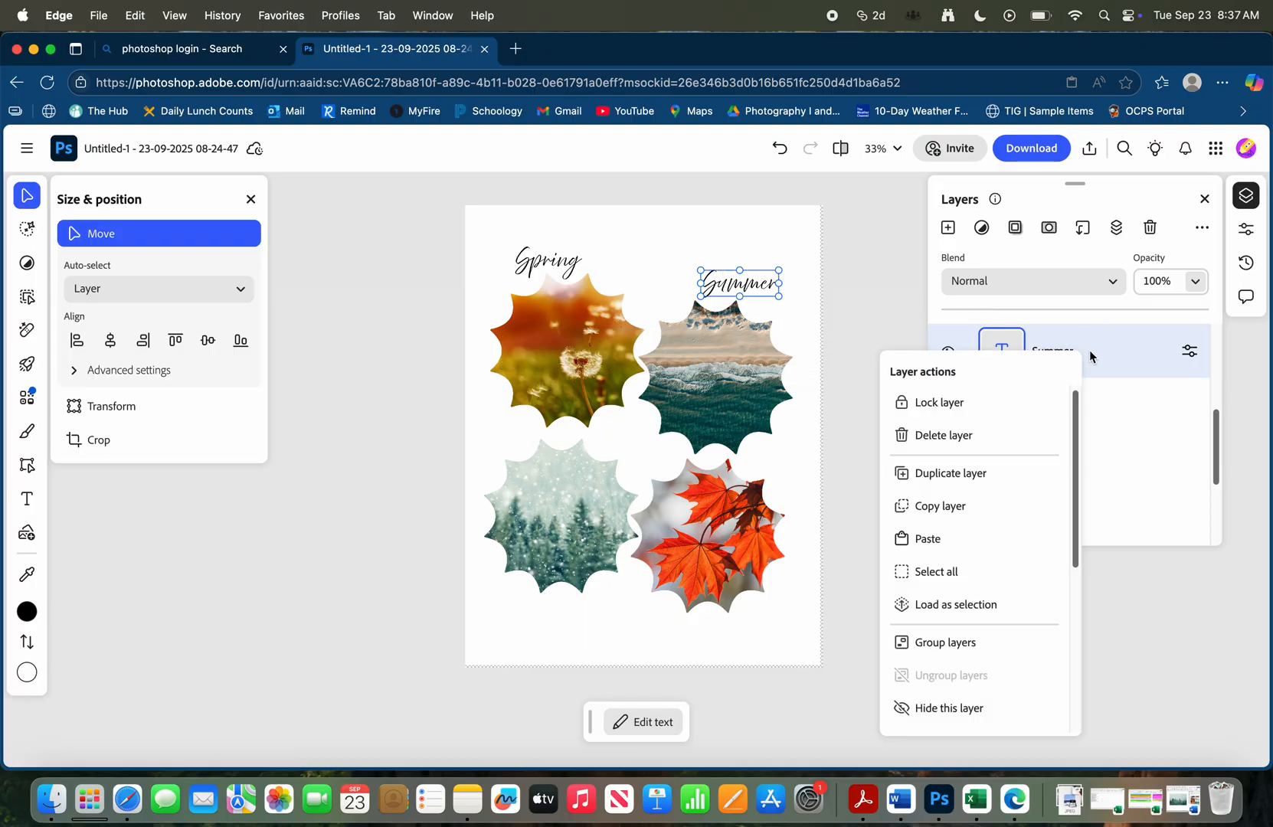
click(1037, 478)
scroll(969, 373, down, 3)
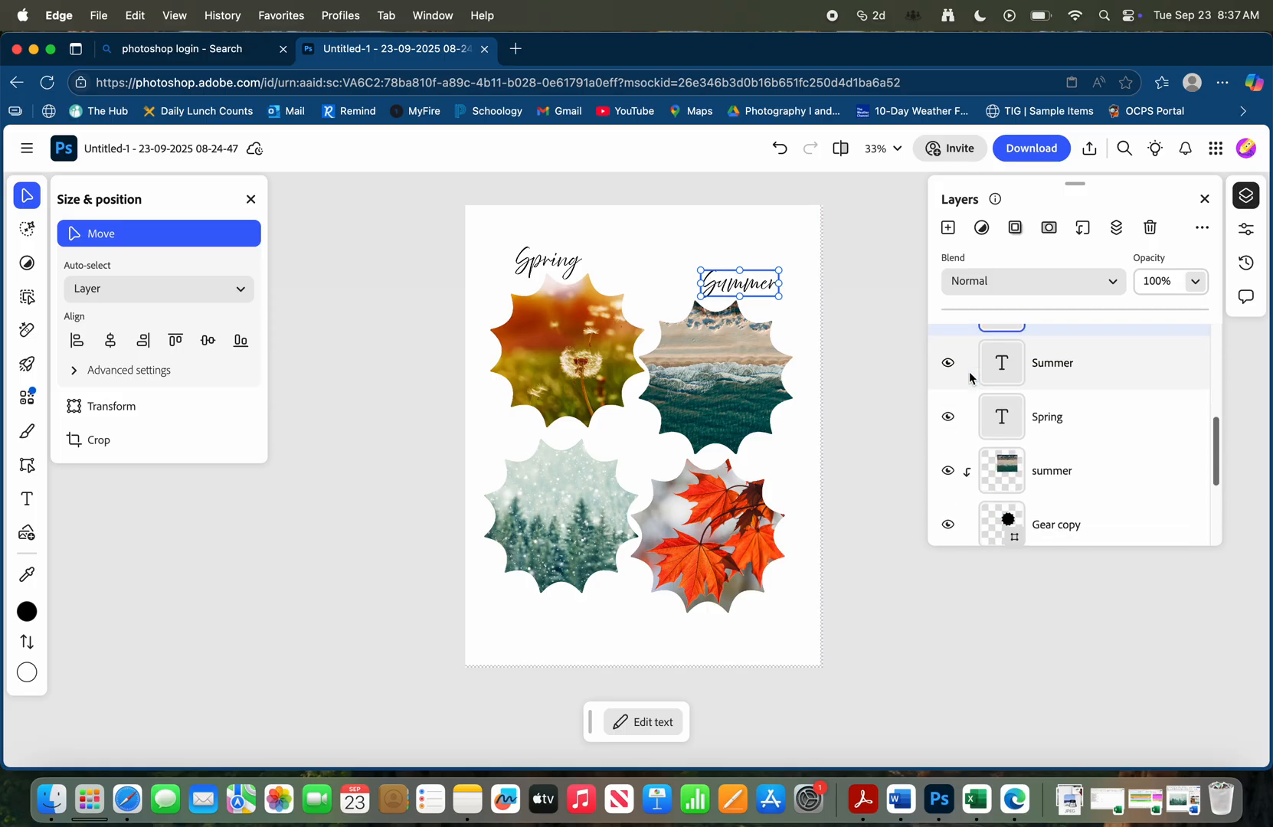
drag(790, 301, 757, 633)
double_click(737, 631)
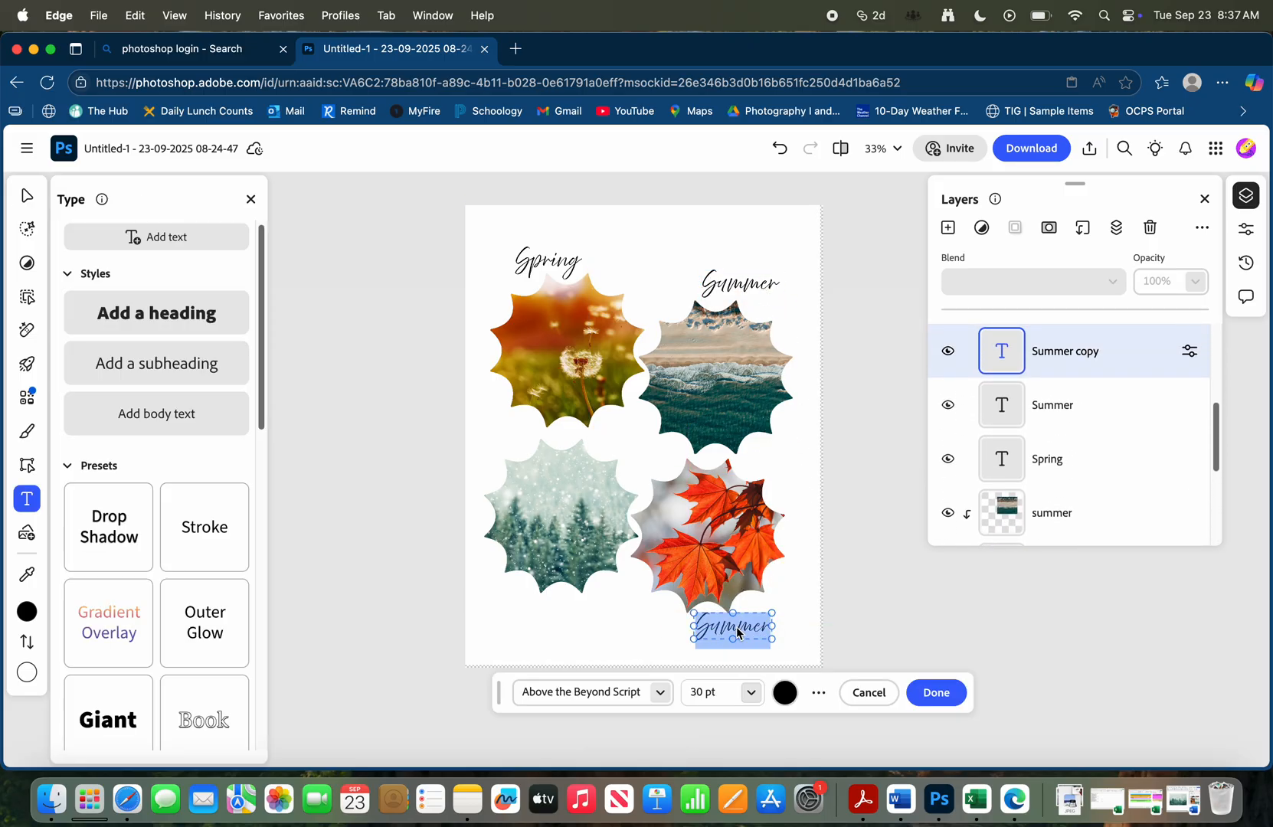
text(Fall)
Turn a duplicate of the Fall text into a Winter label below the lower-left gear, and shift the Fall text level with it
click(1140, 352)
right_click(1137, 352)
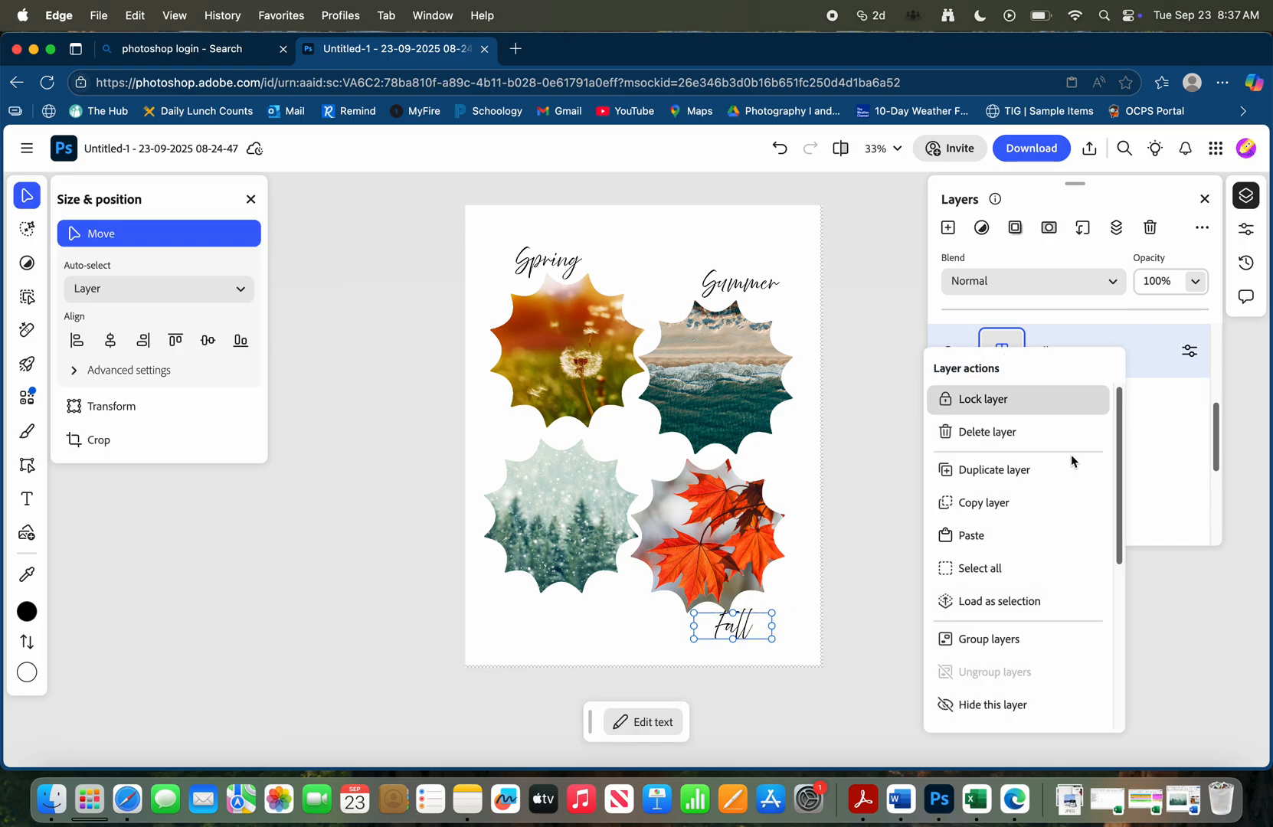
click(1020, 473)
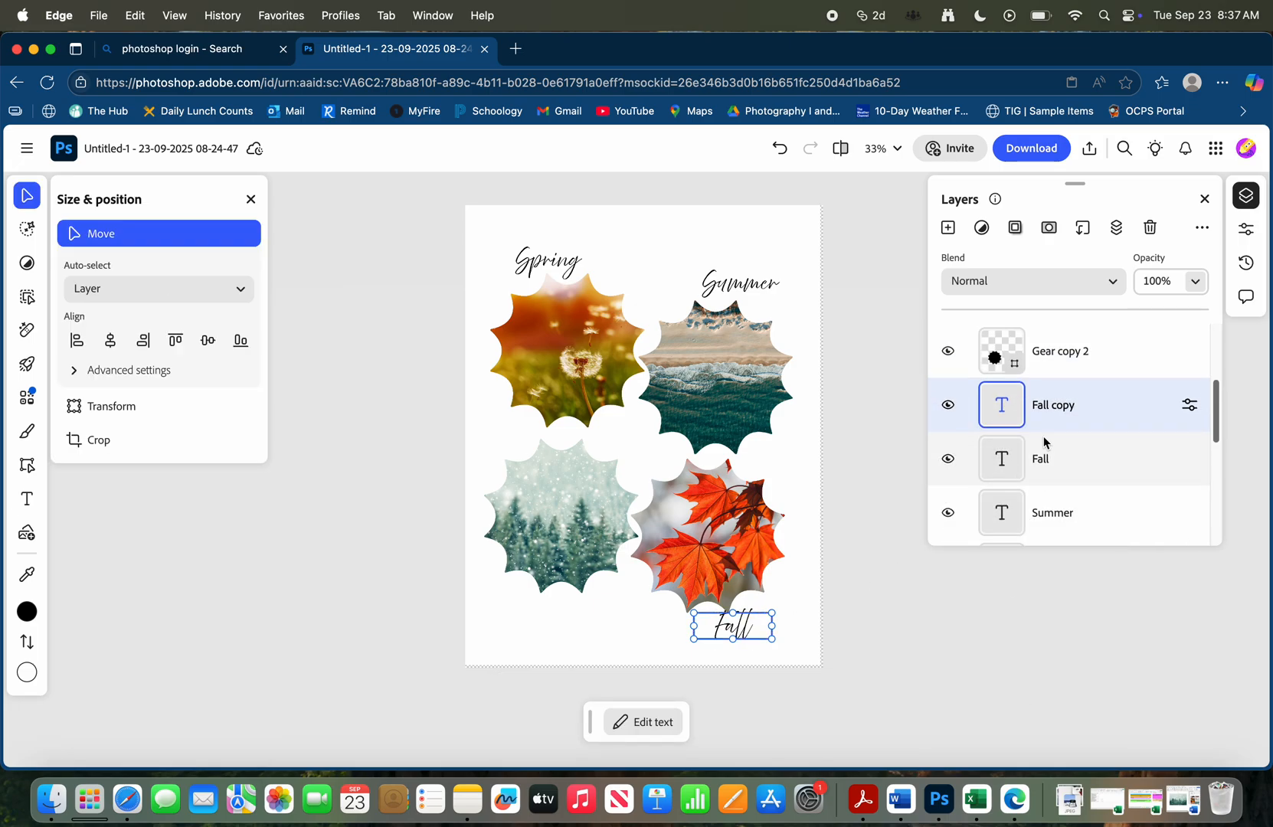
drag(749, 630, 545, 624)
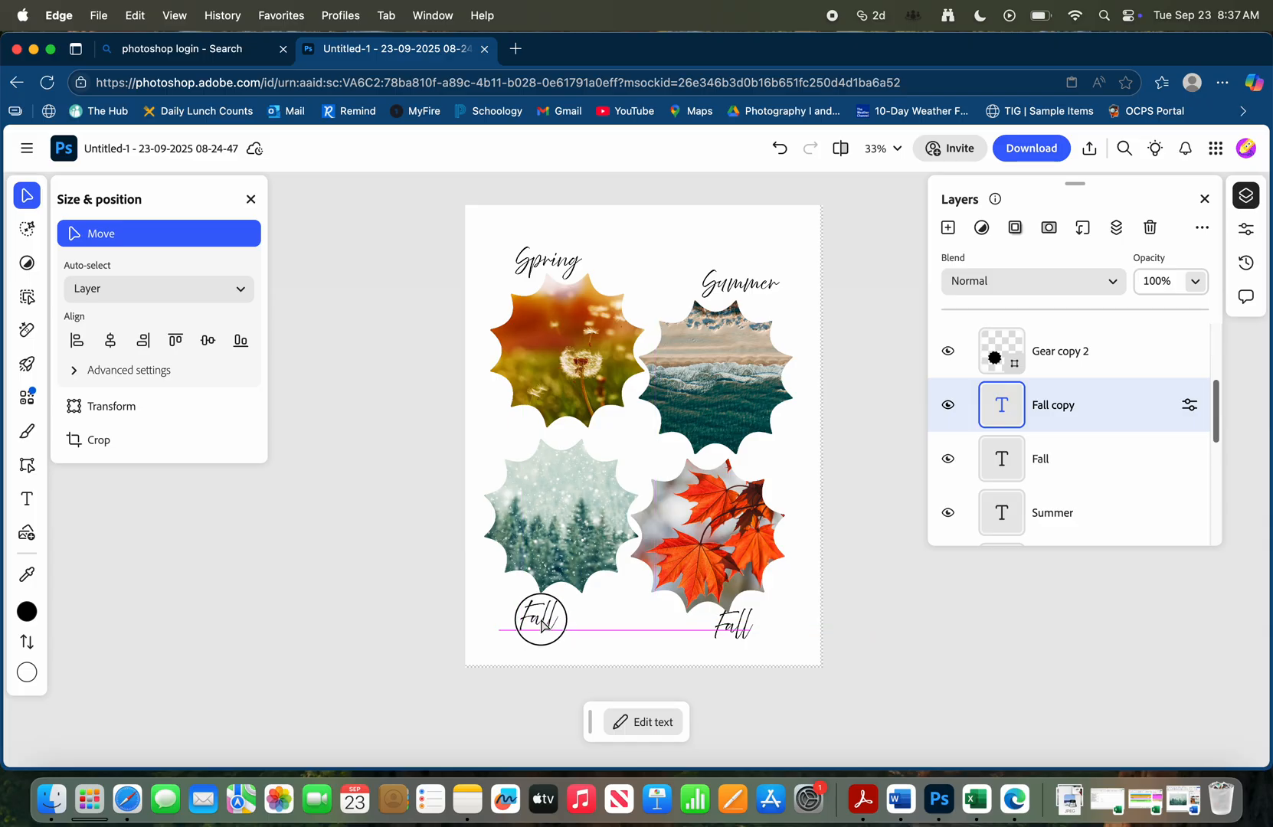
double_click(545, 624)
text(Winter)
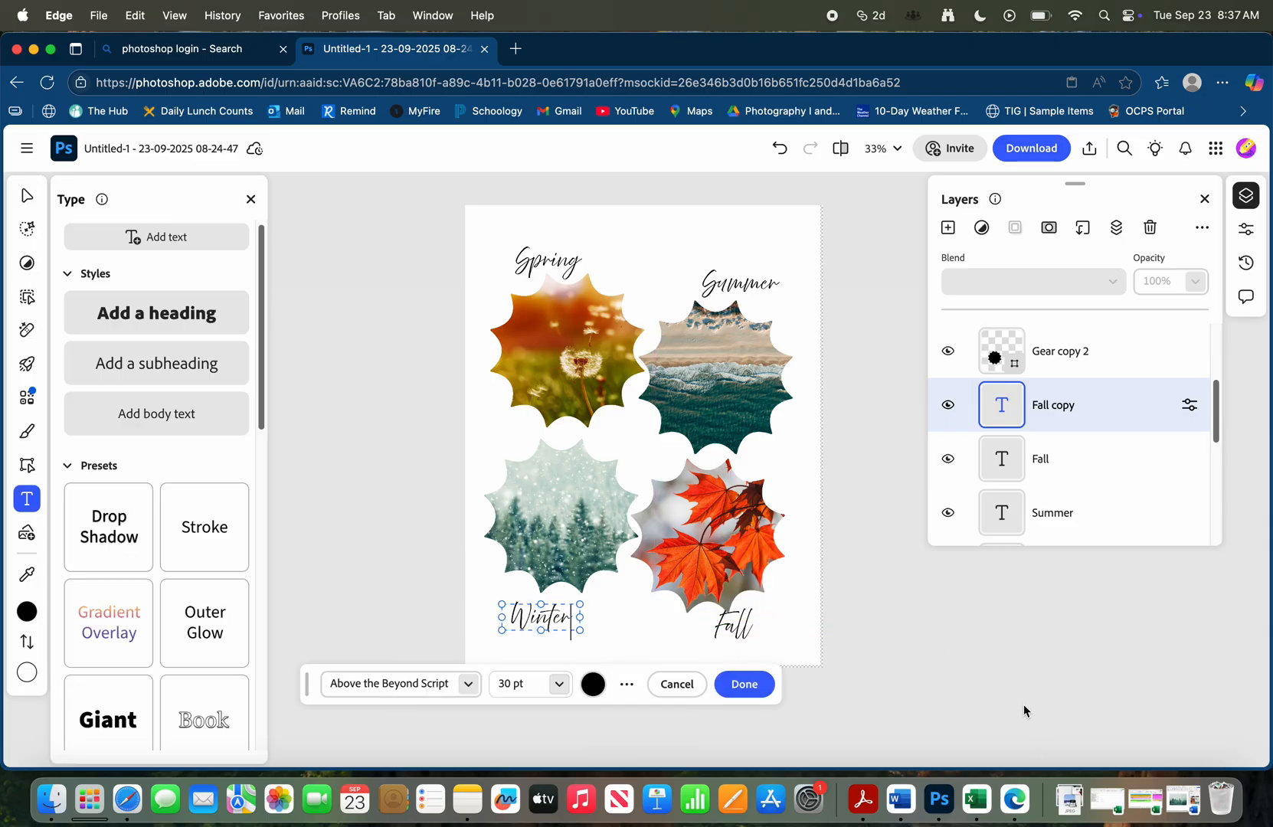
click(734, 626)
drag(732, 626, 756, 621)
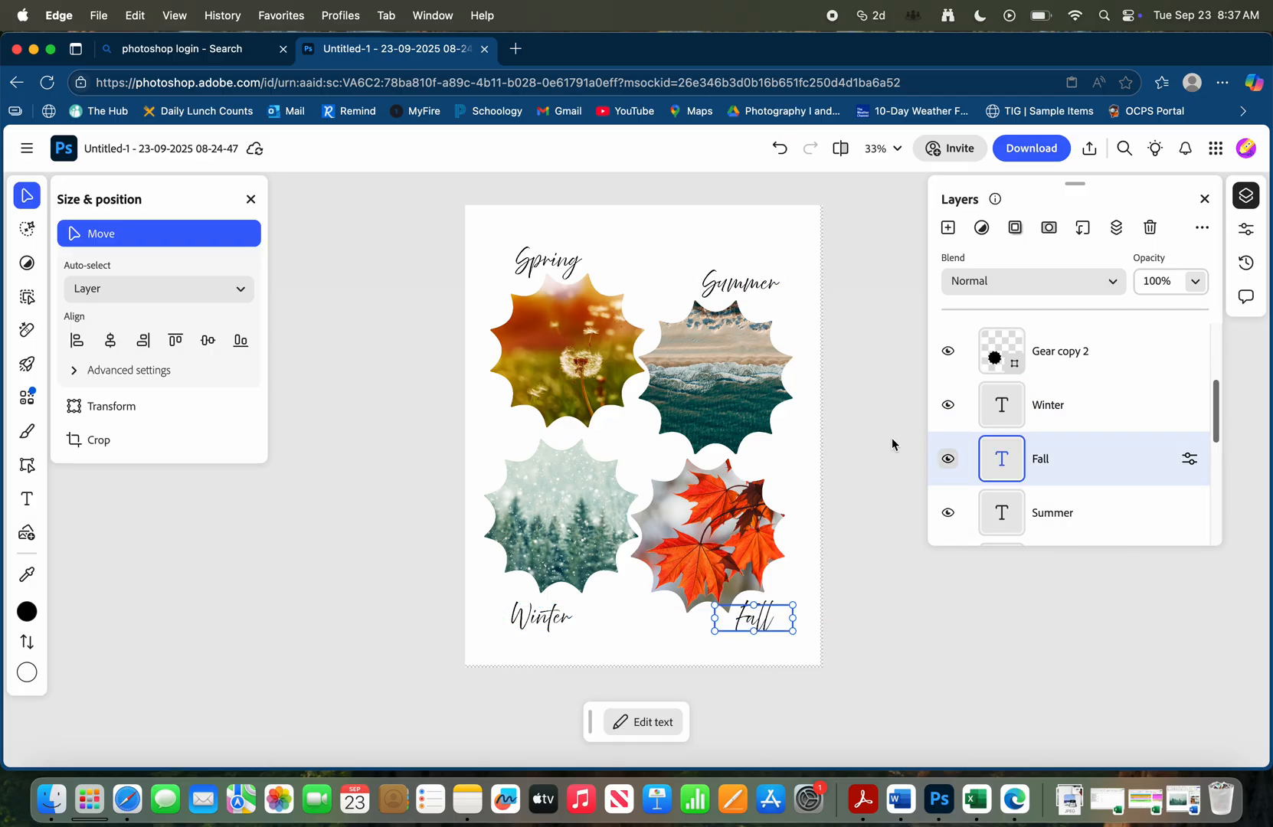
Add a Gradient overlay layer style to the white background, Layer 1
scroll(947, 458, down, 5)
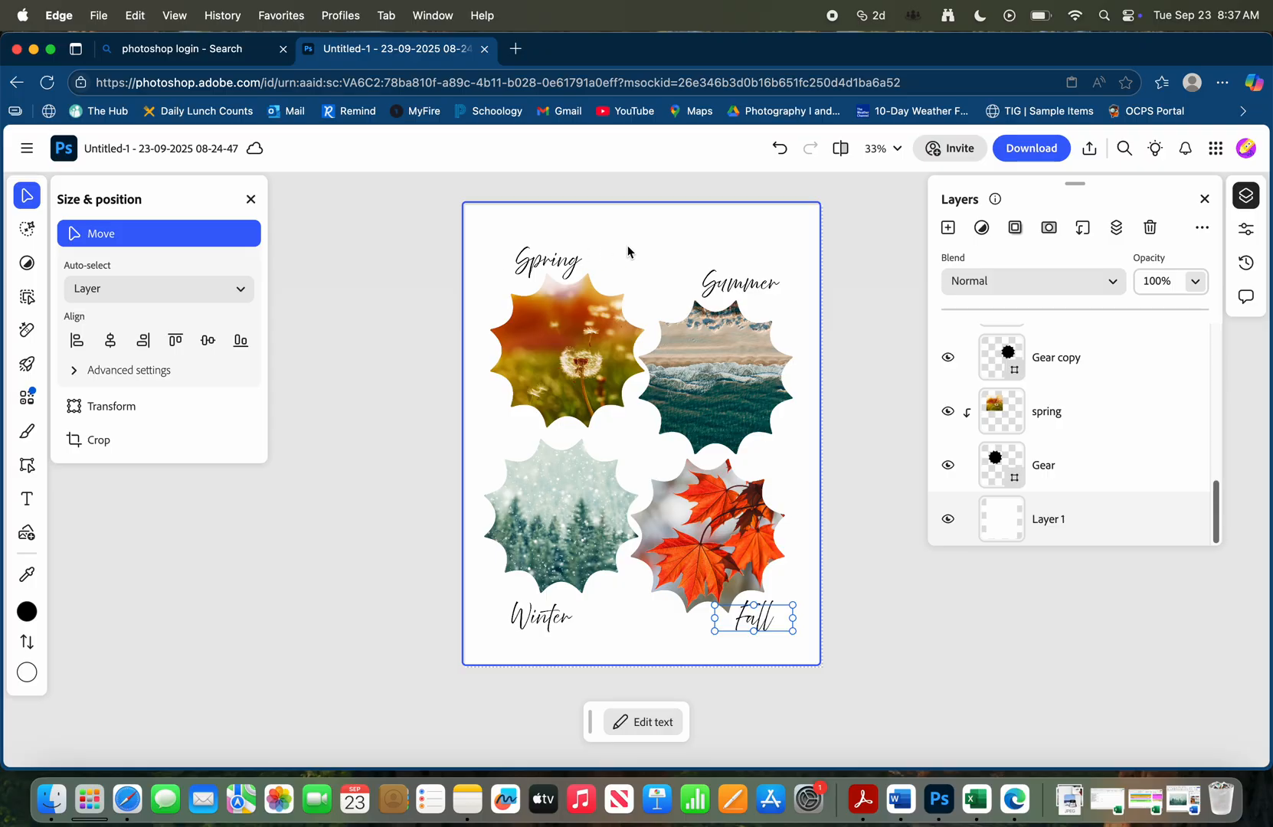
click(1117, 512)
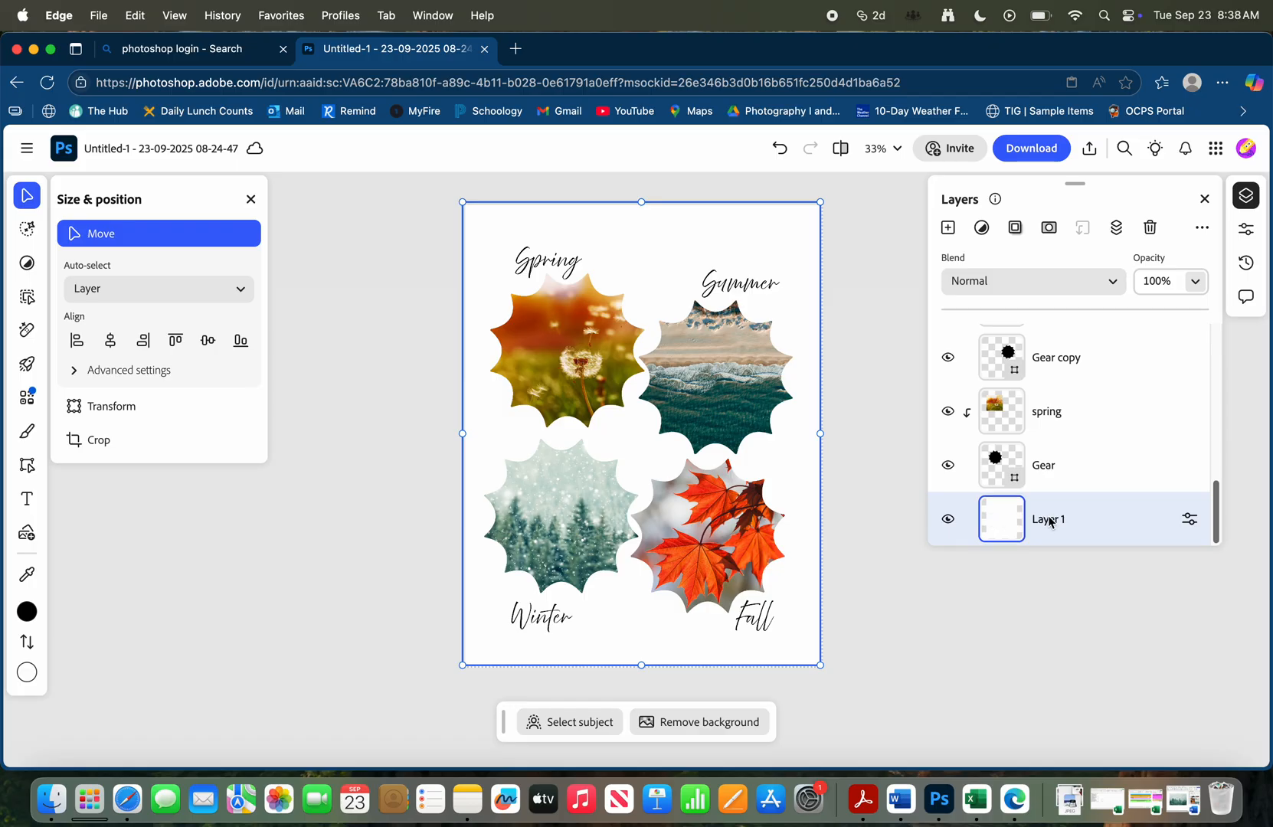
click(1018, 228)
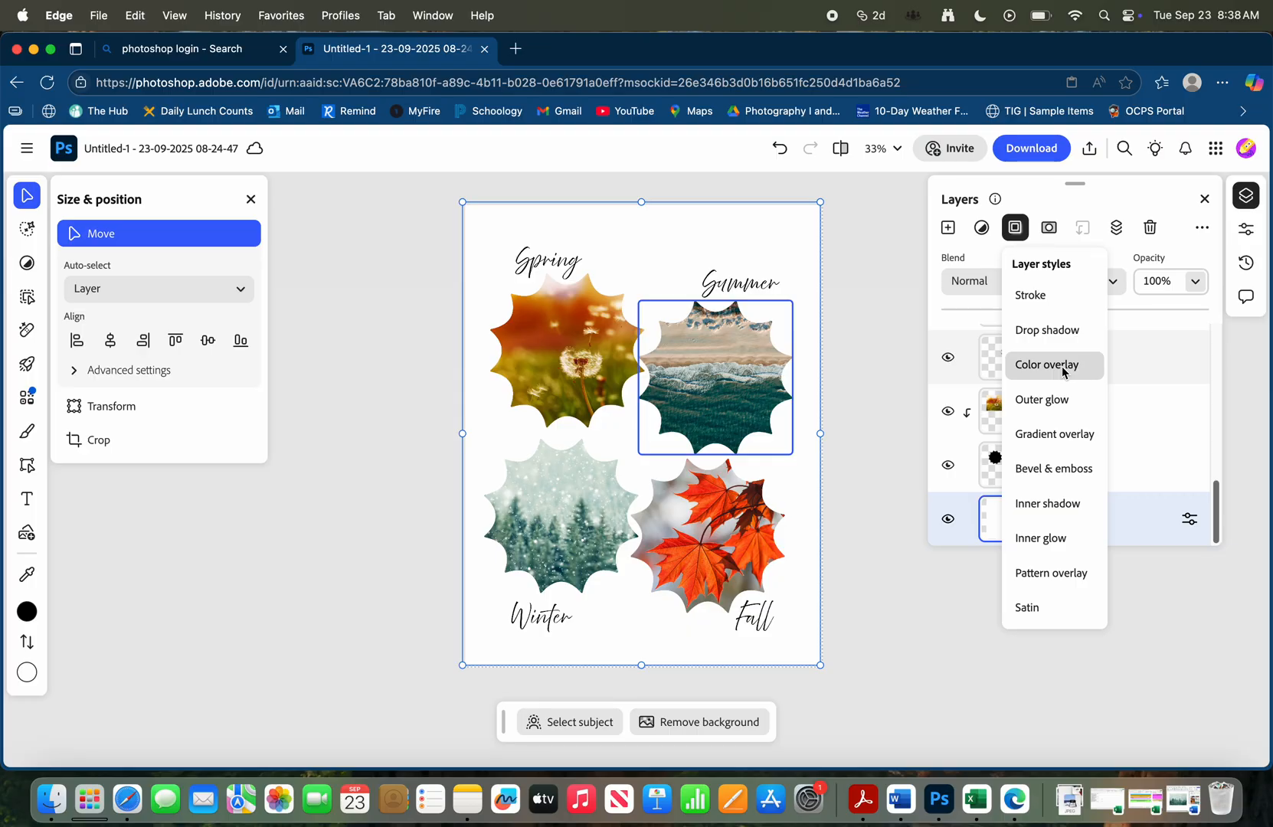
click(1064, 434)
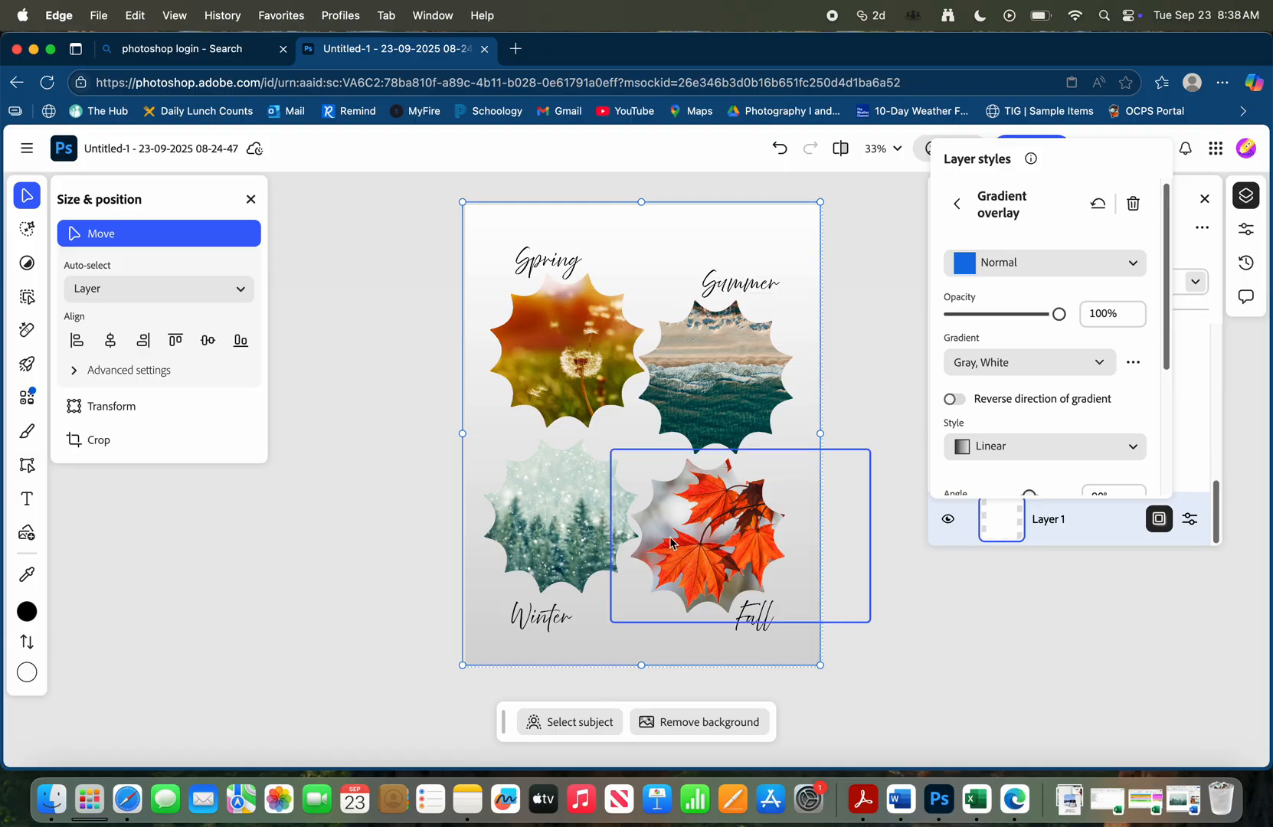
Apply the Orange 01 gradient preset to the gradient overlay on the background layer
click(1044, 363)
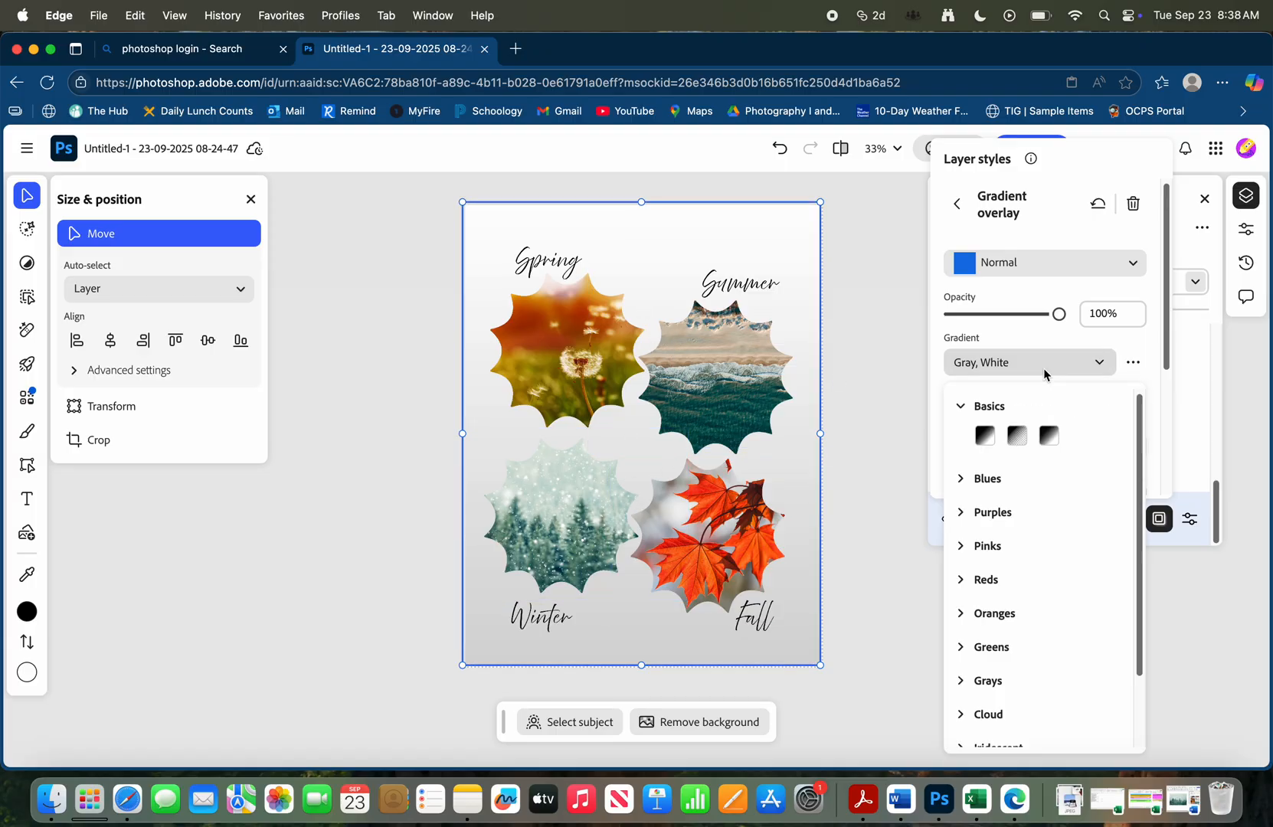
click(972, 614)
scroll(1024, 674, down, 4)
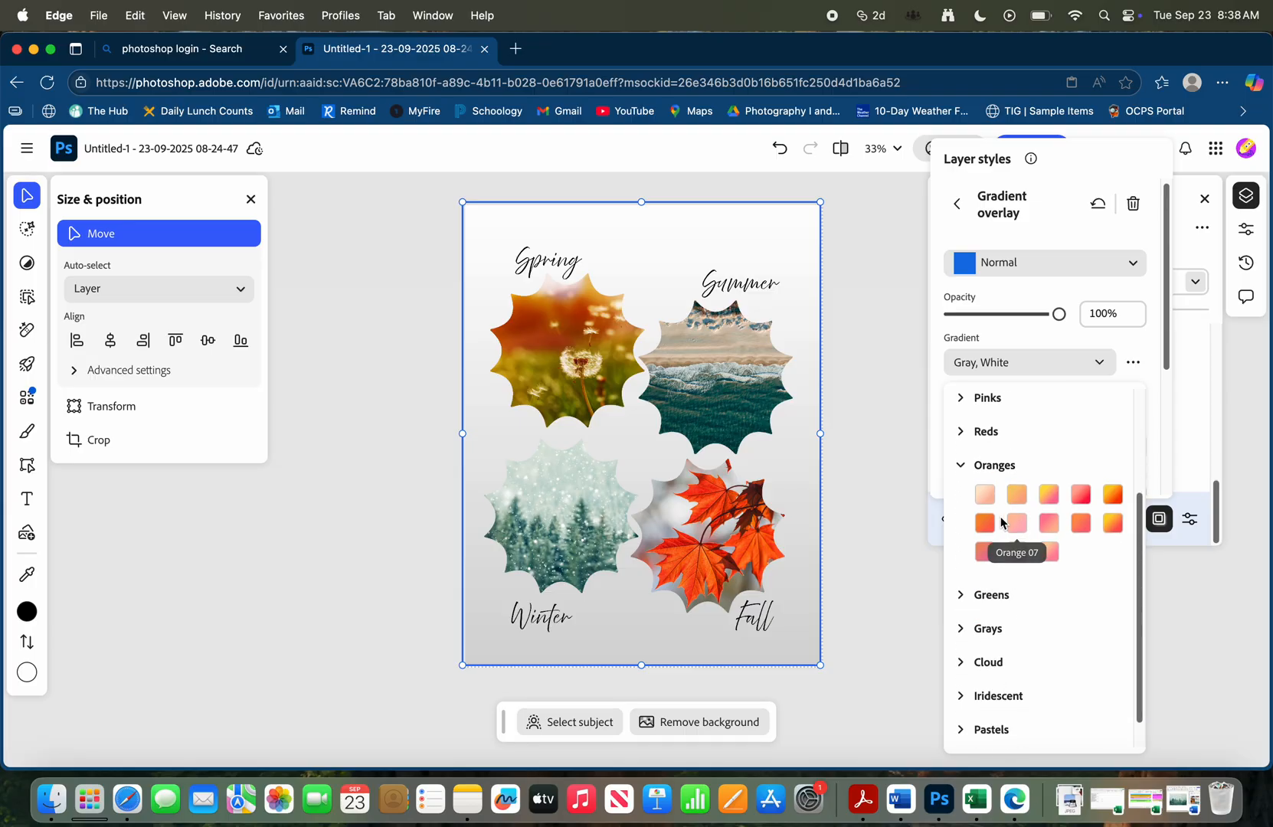
click(987, 496)
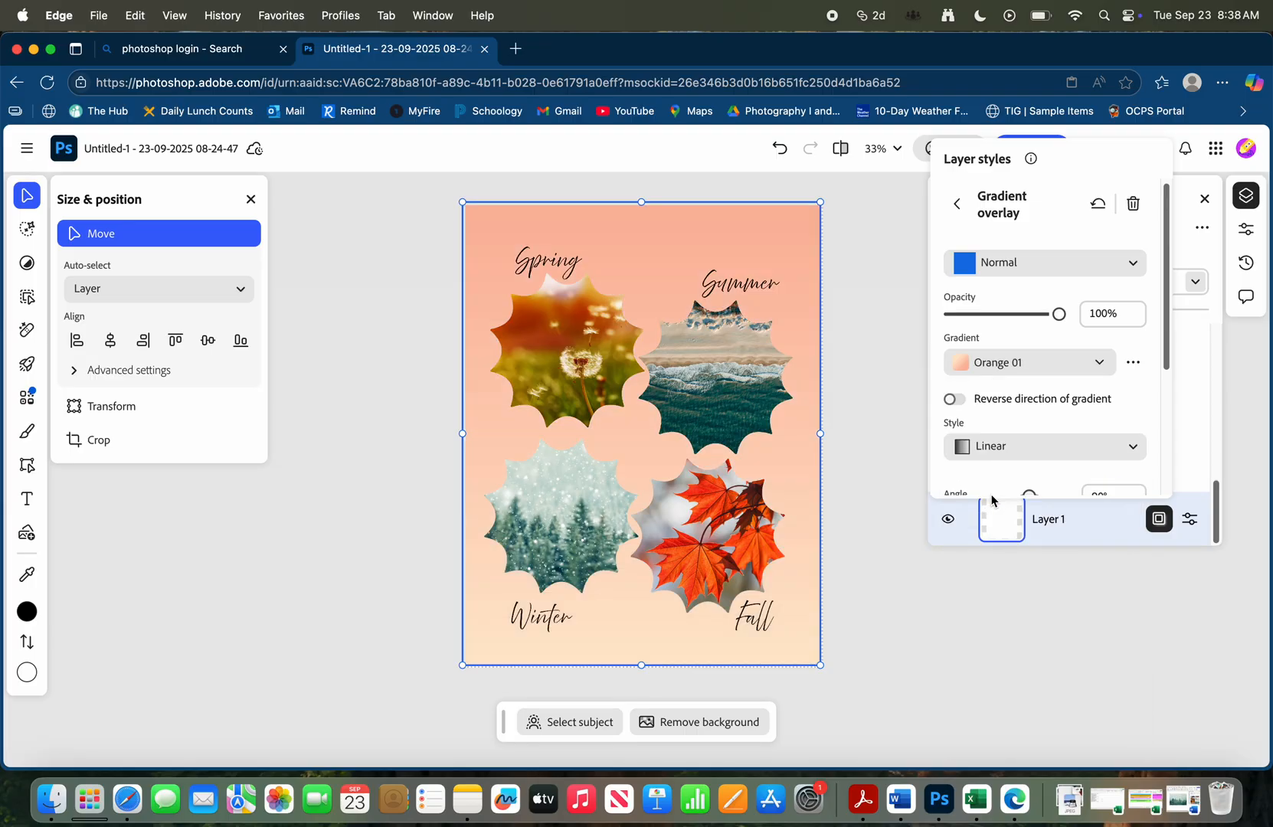
Set the background layer's gradient overlay to the Cloud 01 preset
click(973, 369)
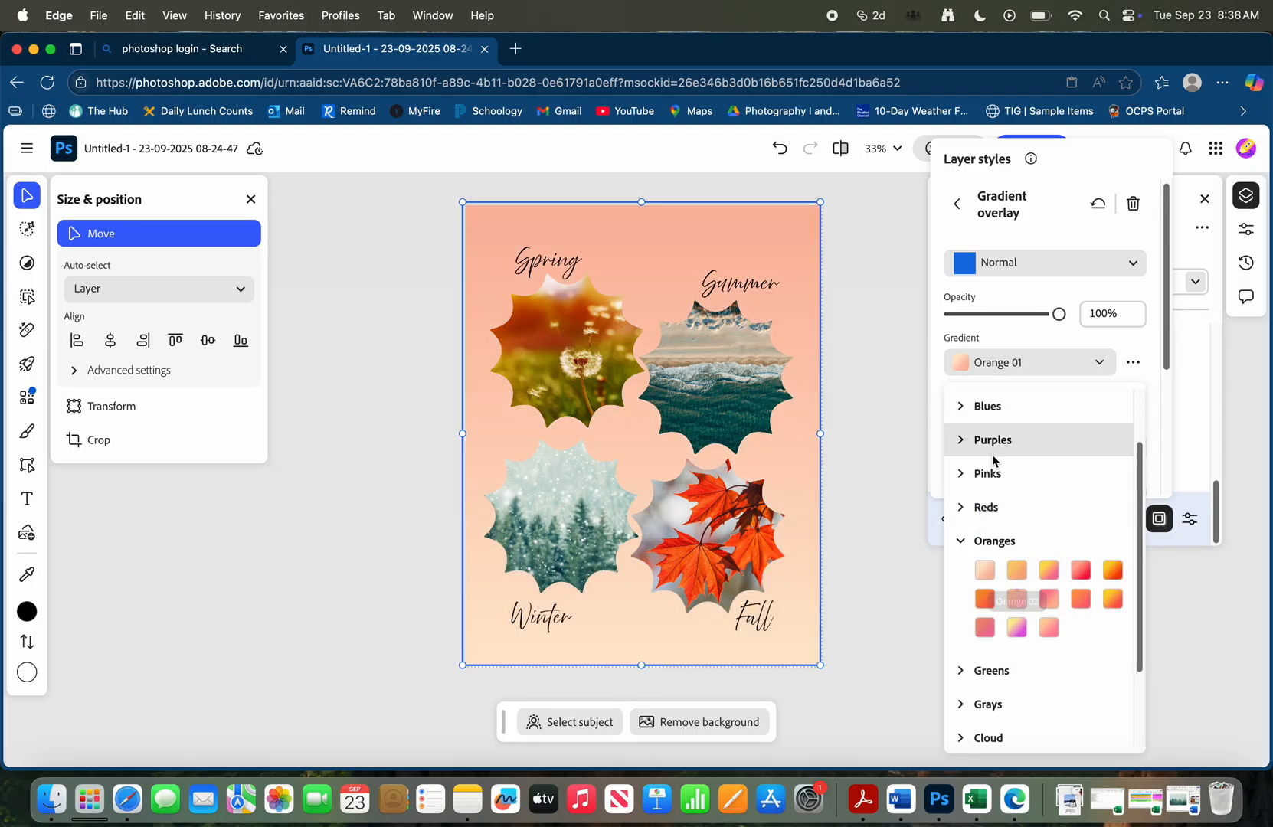
scroll(985, 625, down, 3)
click(988, 631)
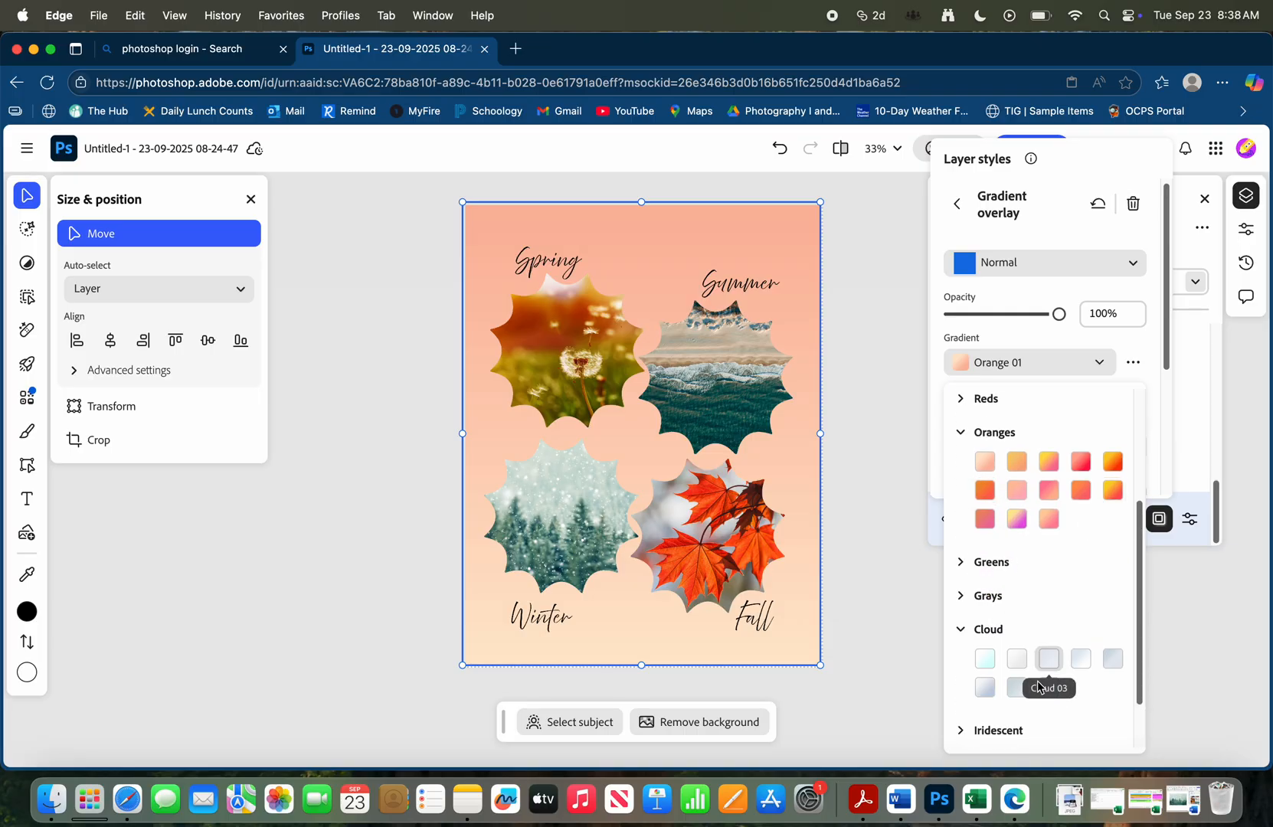
click(988, 662)
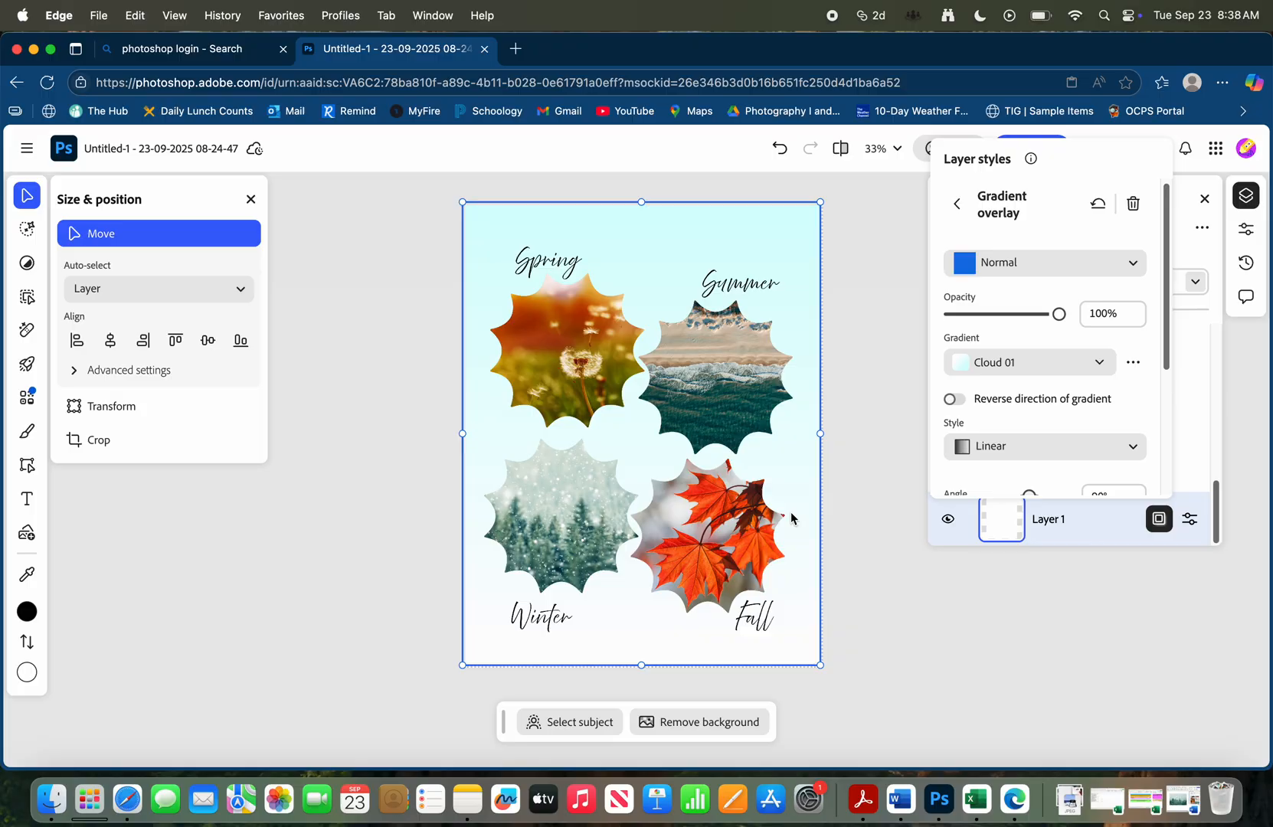
Recolor the Spring text to red, hex #D93838, and finish editing it
click(545, 264)
scroll(545, 269, down, 1)
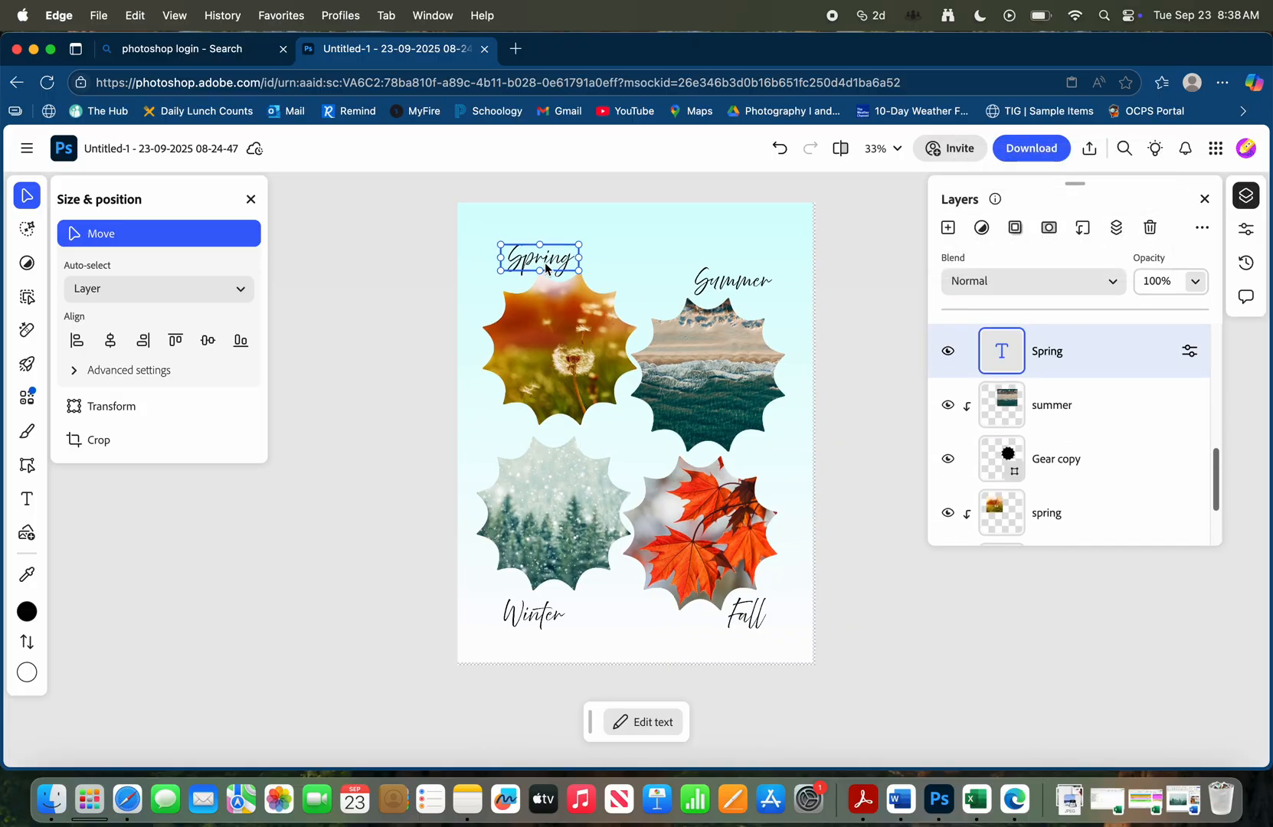
double_click(546, 264)
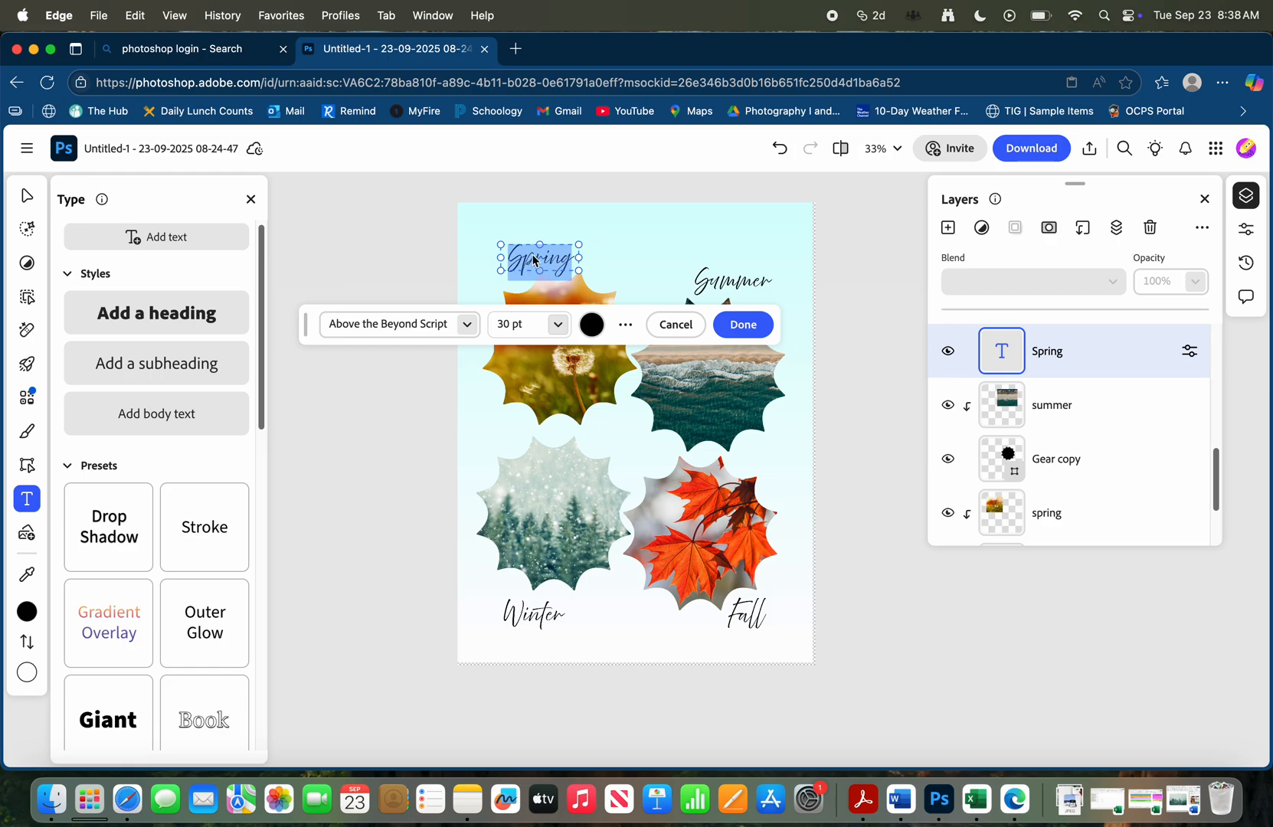
click(598, 328)
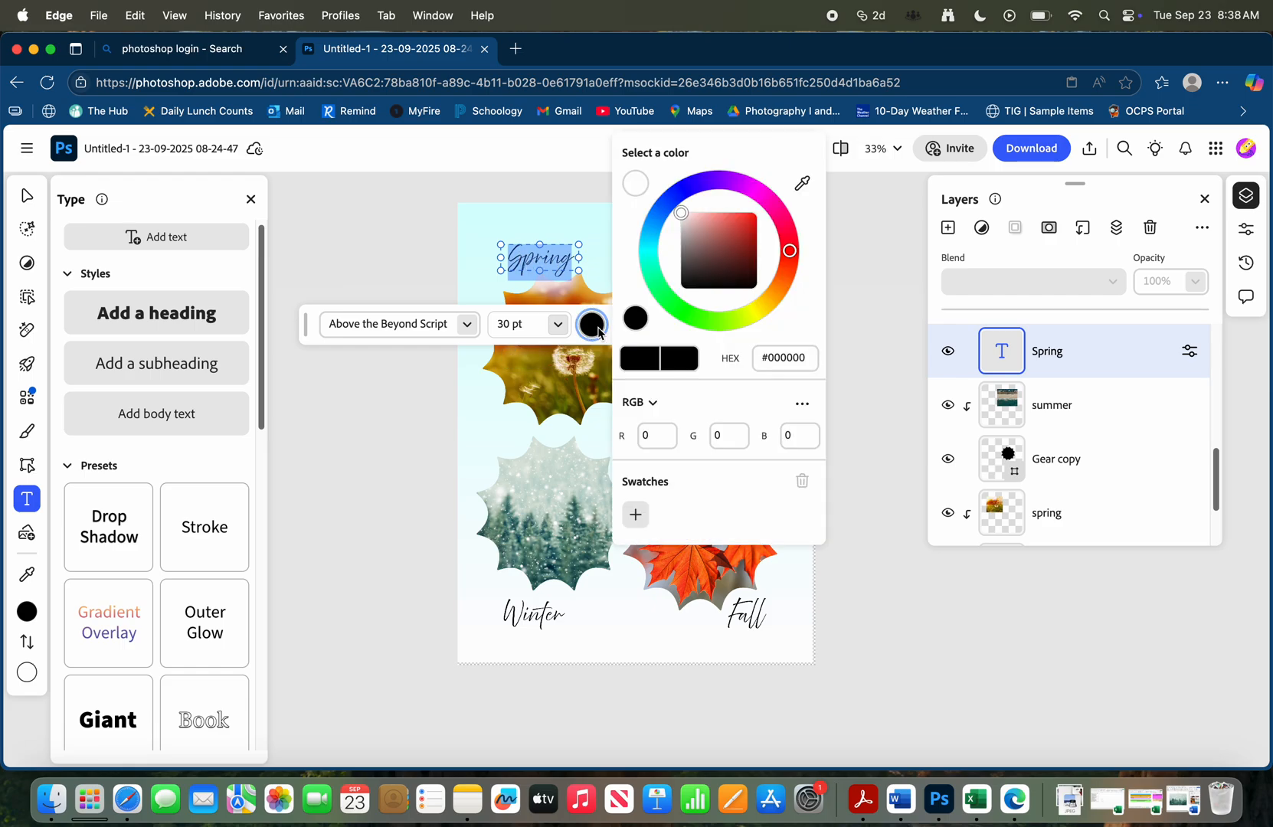
drag(720, 224, 738, 225)
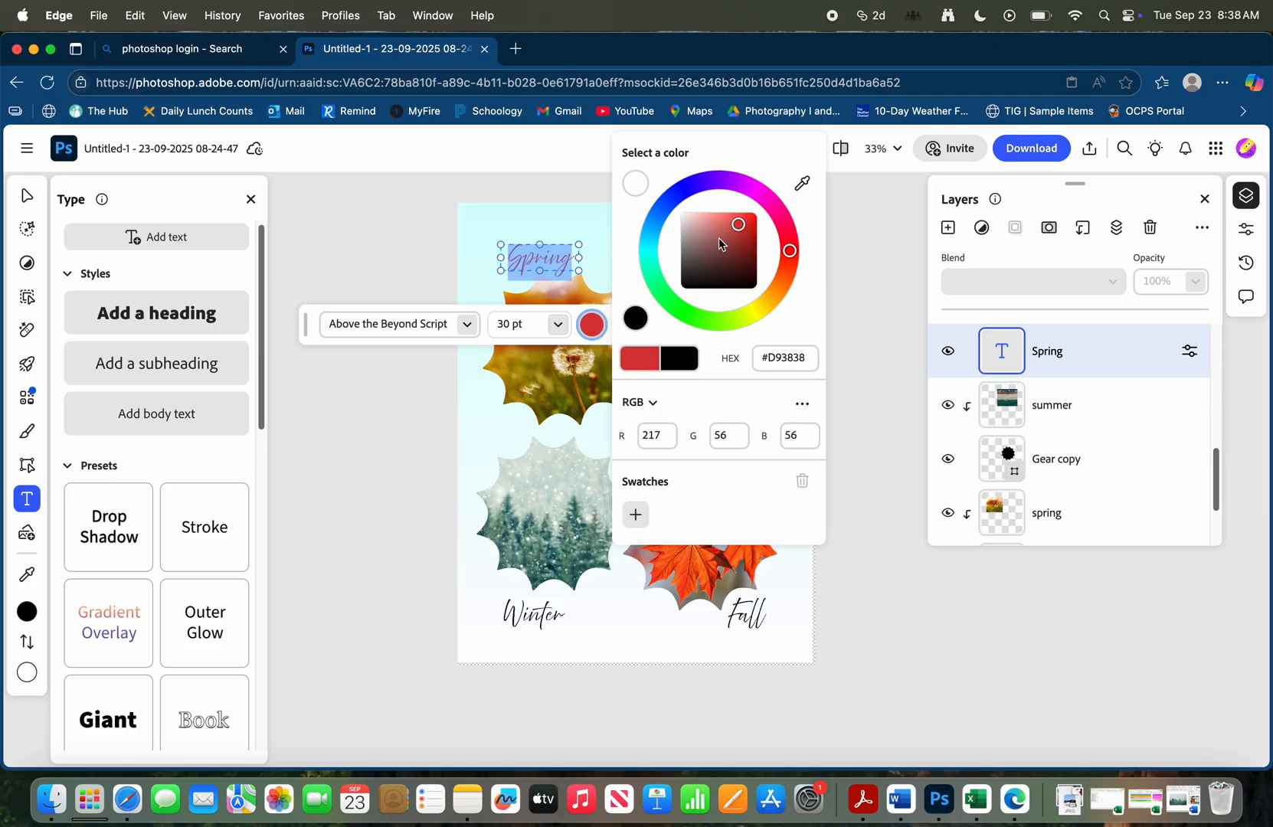
click(866, 259)
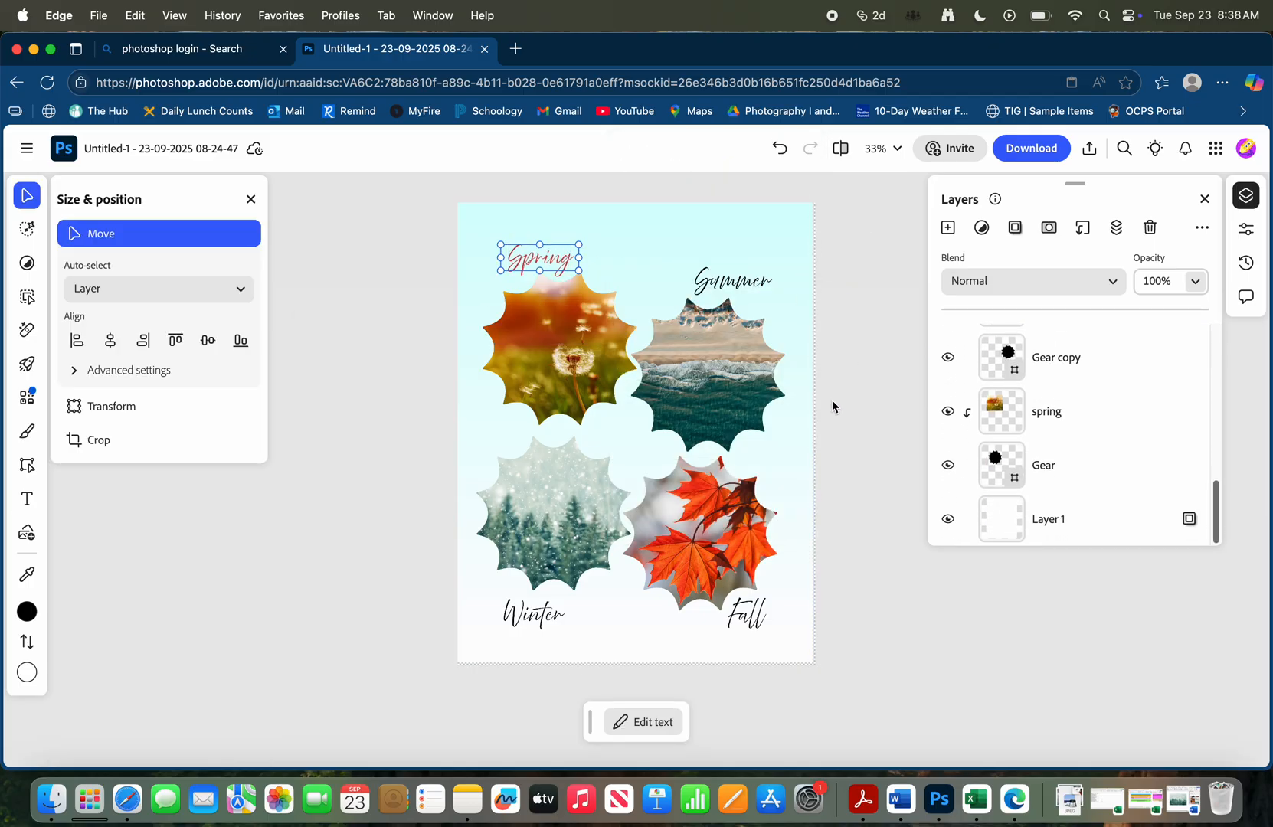
Start exporting the finished page and choose JPEG as the file format
click(25, 151)
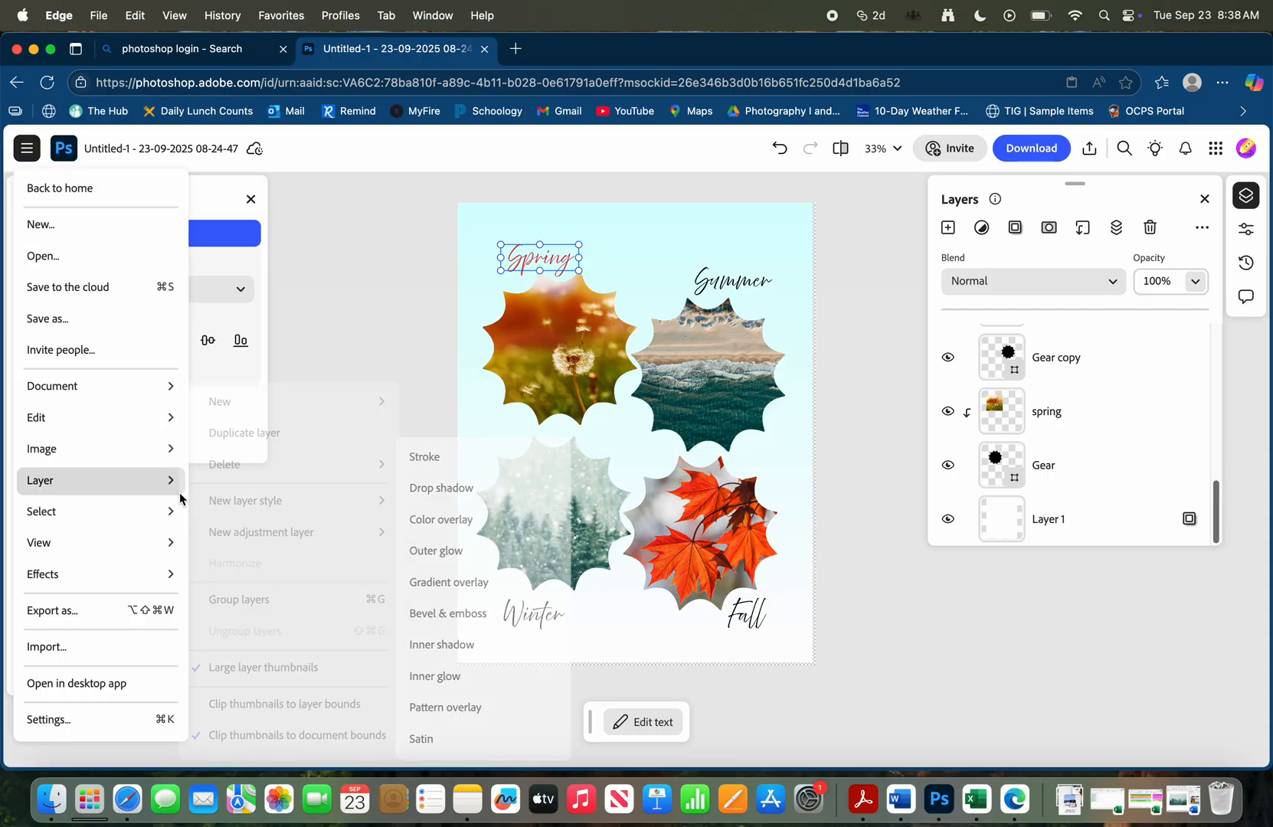
click(104, 617)
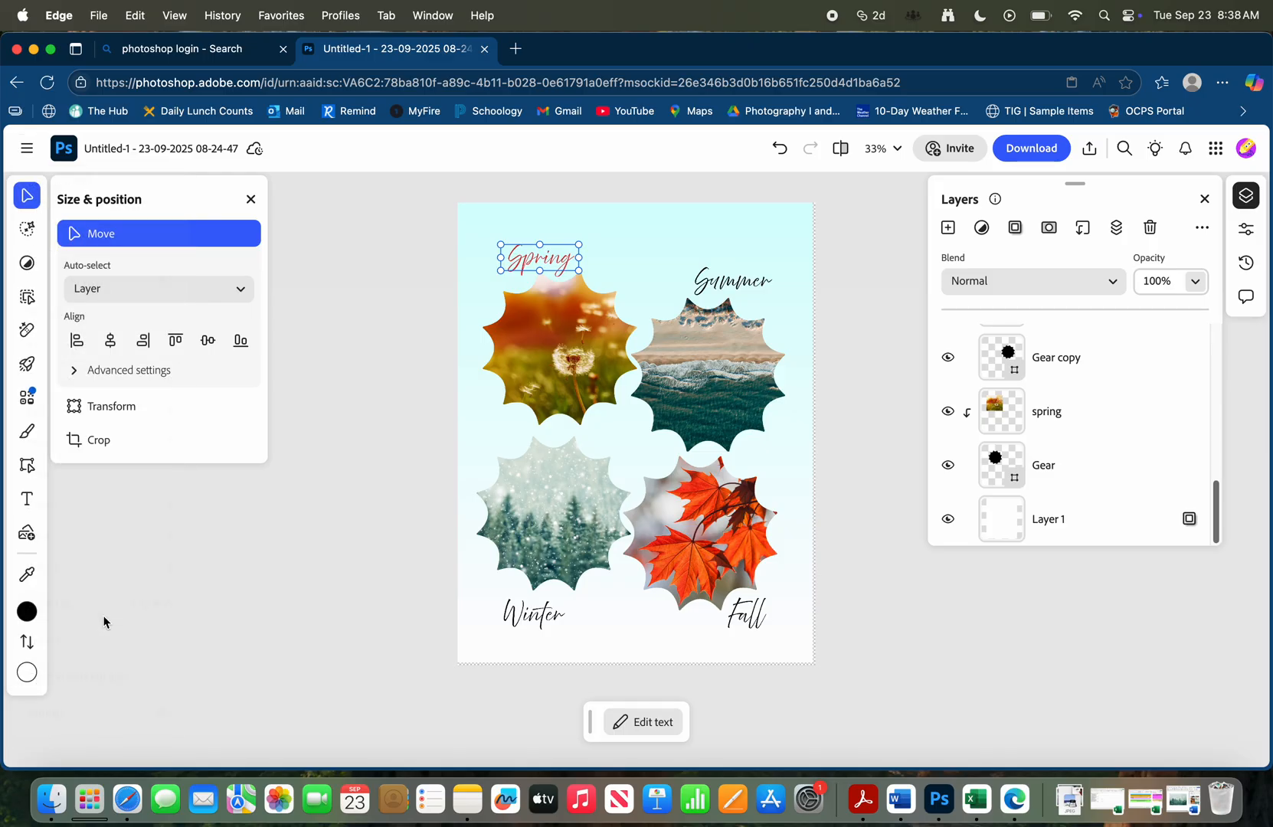
click(636, 442)
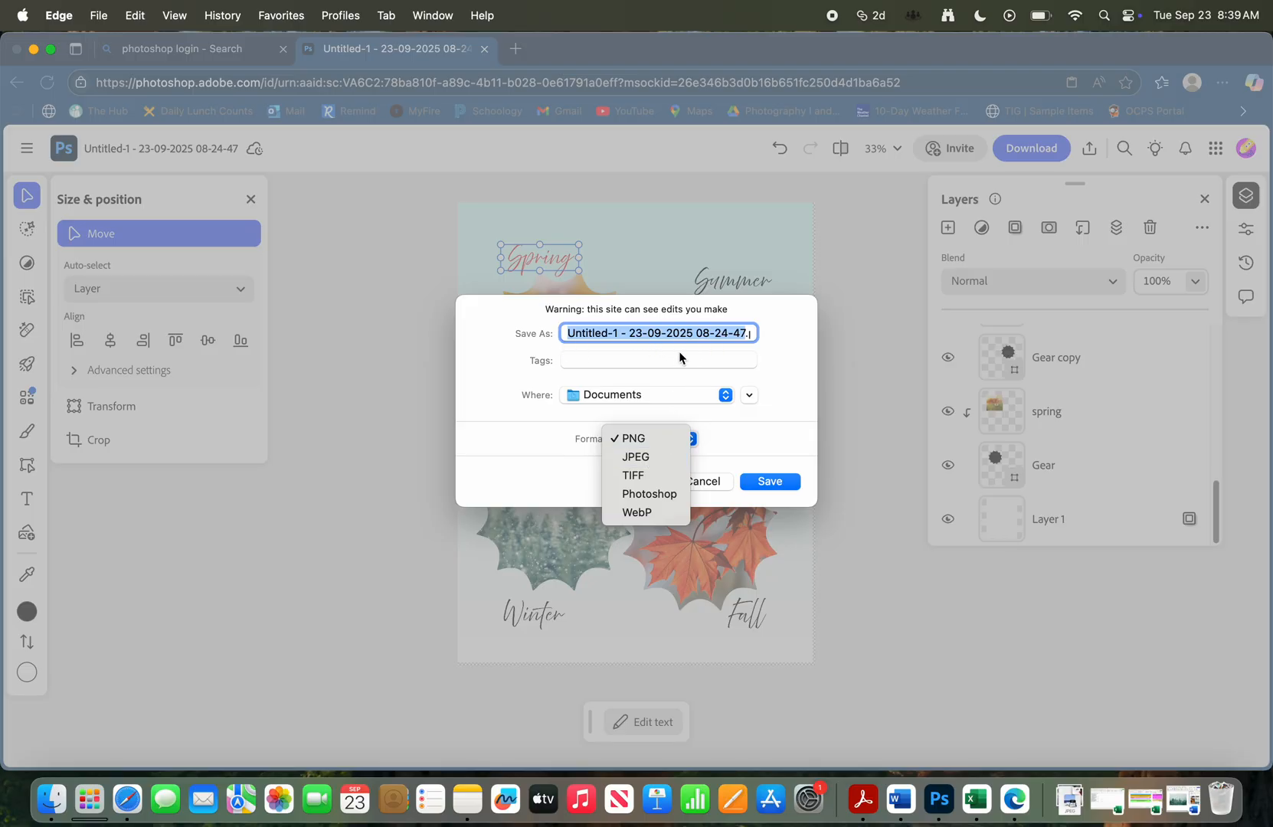
key(t)
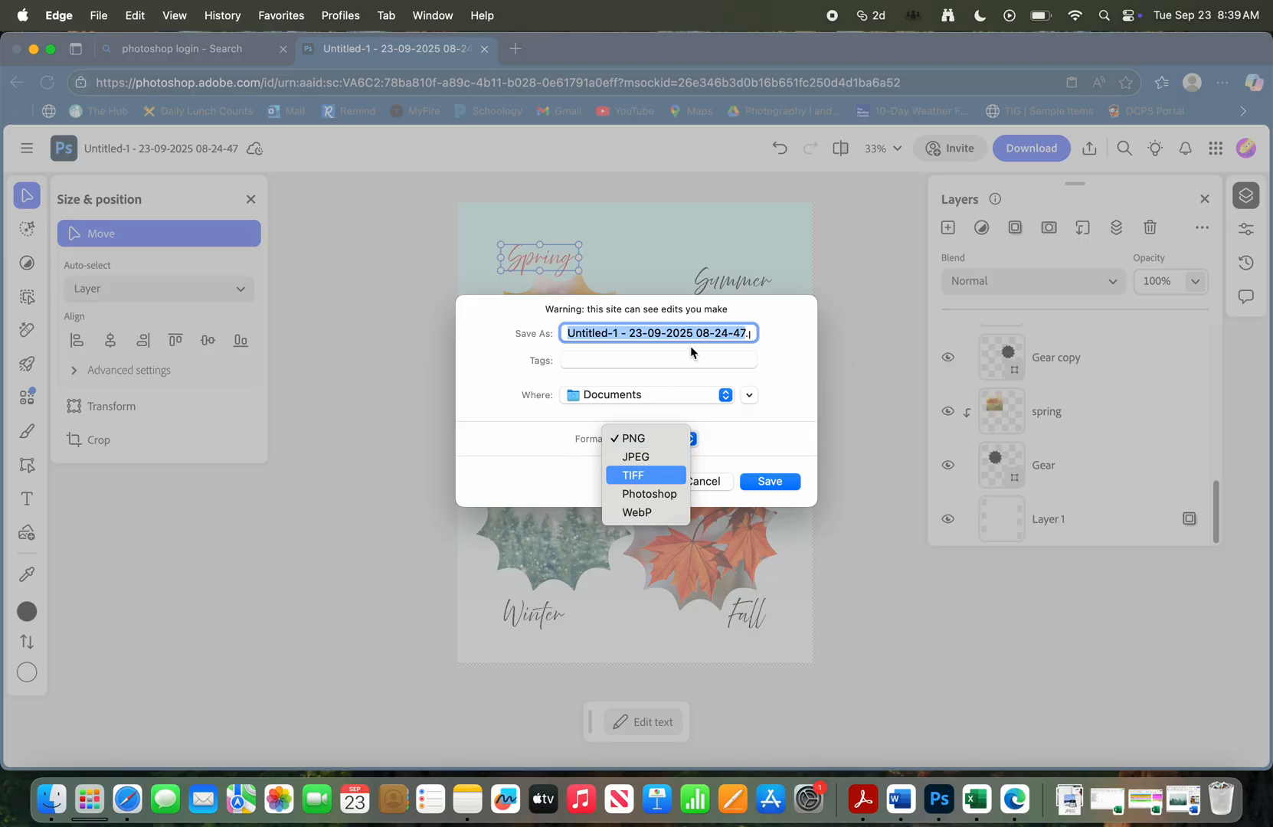
click(648, 453)
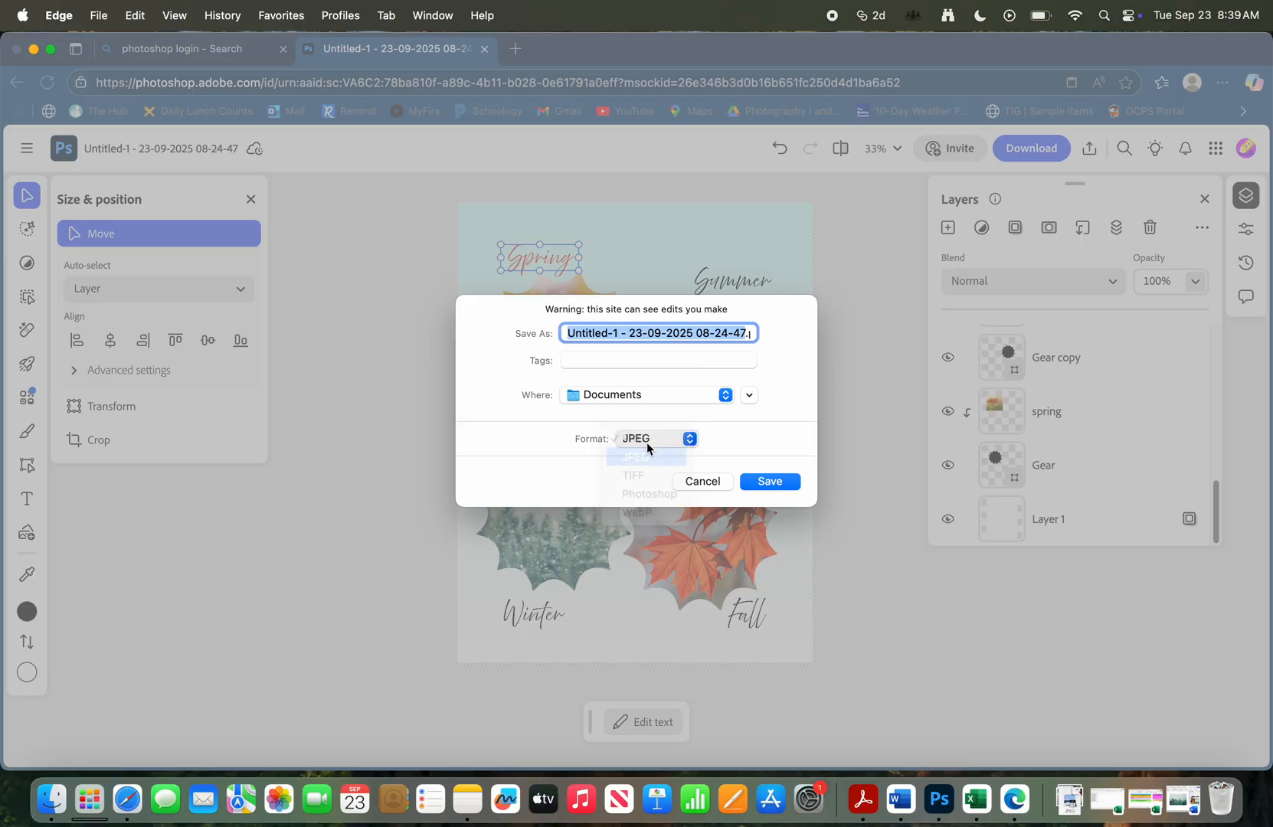
Name the export with the student's or teacher's surname followed by Seasons, choose the Downloads folder, and save it
triple_click(634, 334)
text(RosadoSeasons)
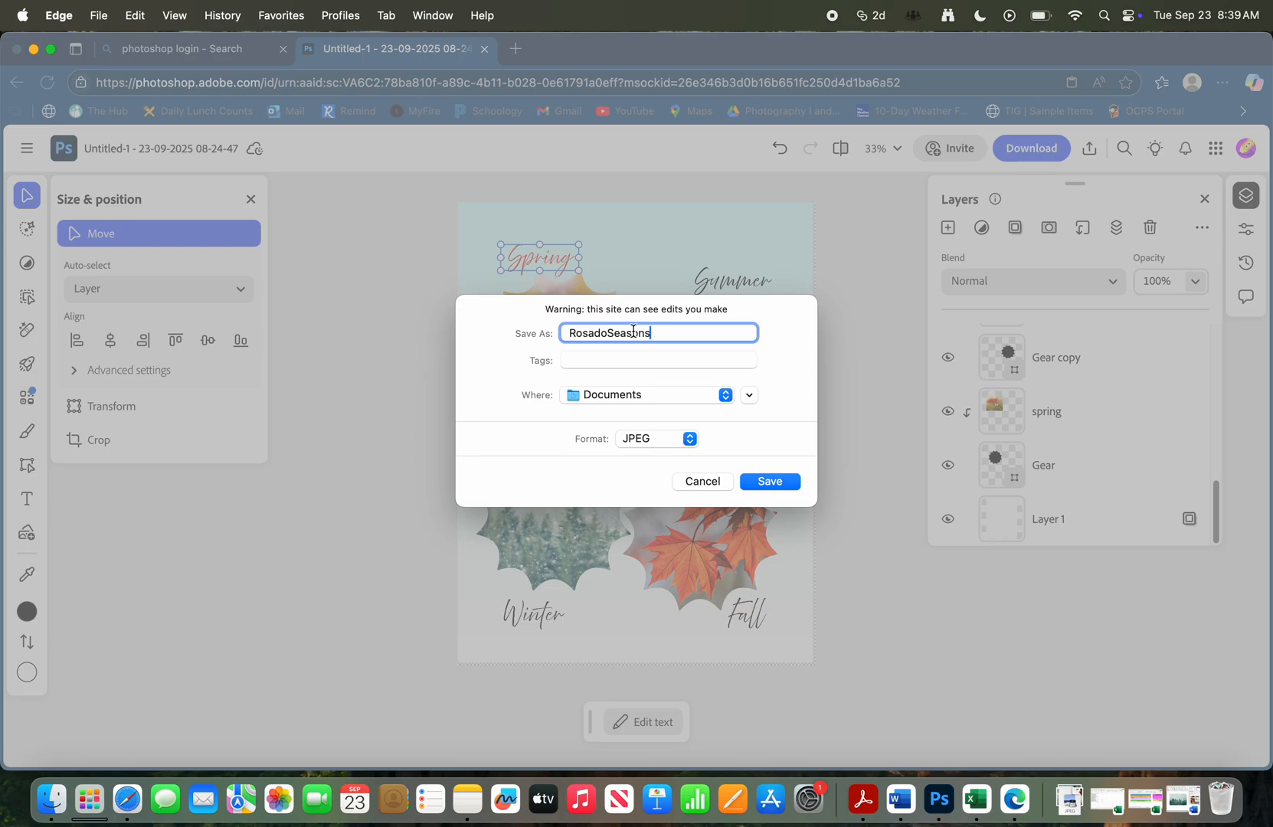
click(659, 394)
click(681, 617)
click(771, 484)
click(679, 484)
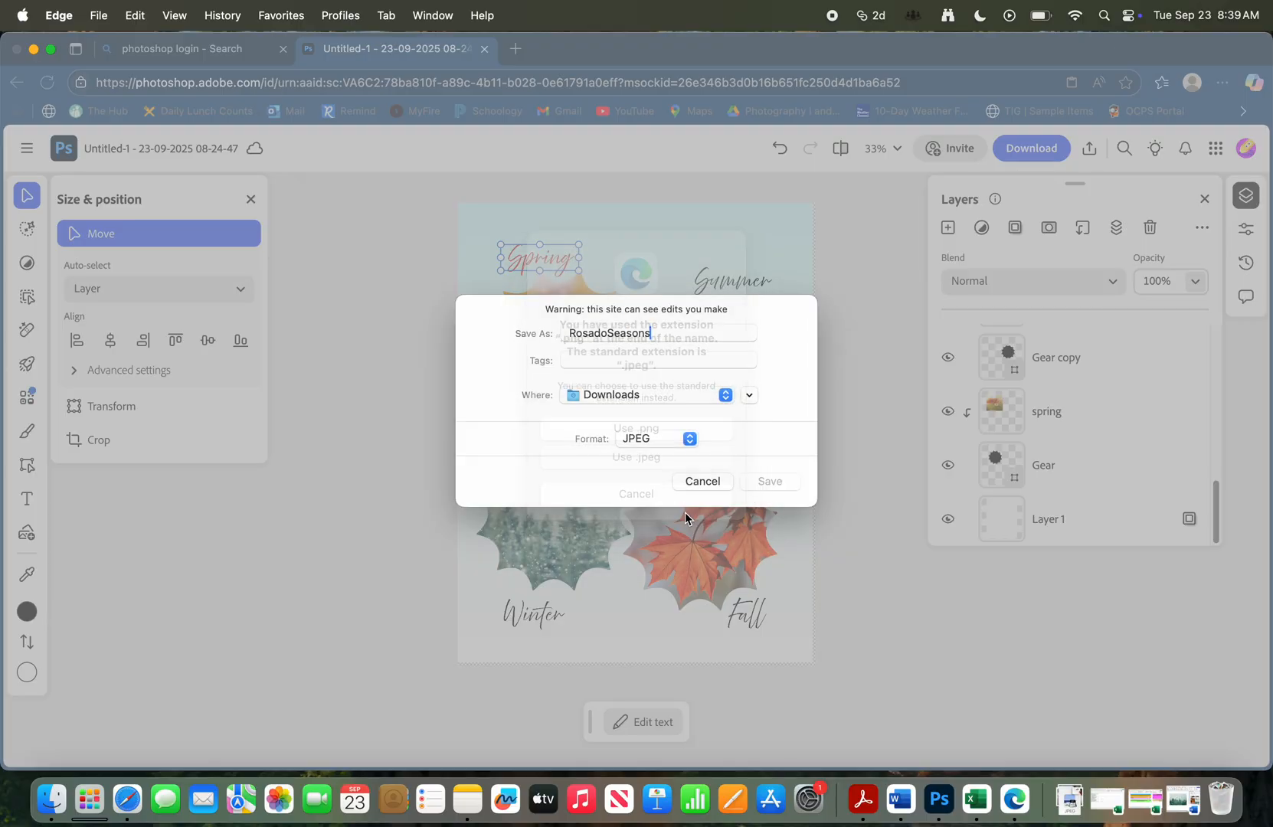